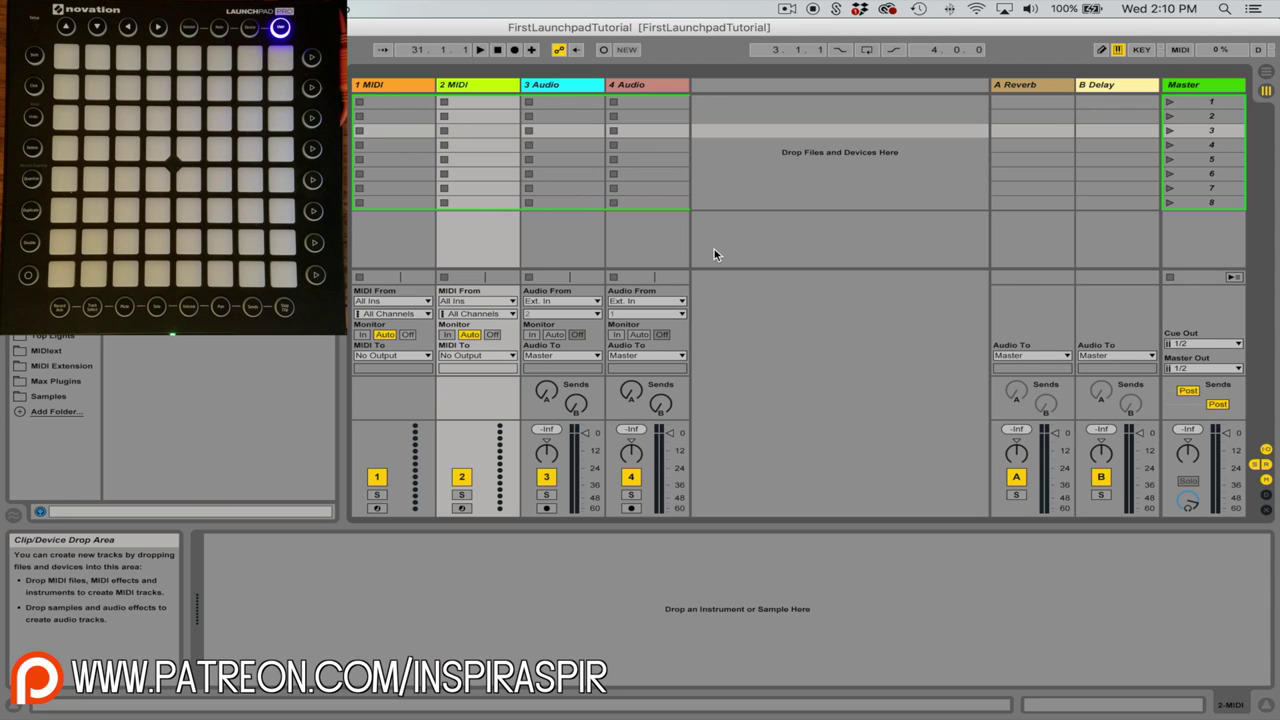
Step: Toggle between Session and Arrangement views, ending on the arrangement timeline
key("Tab")
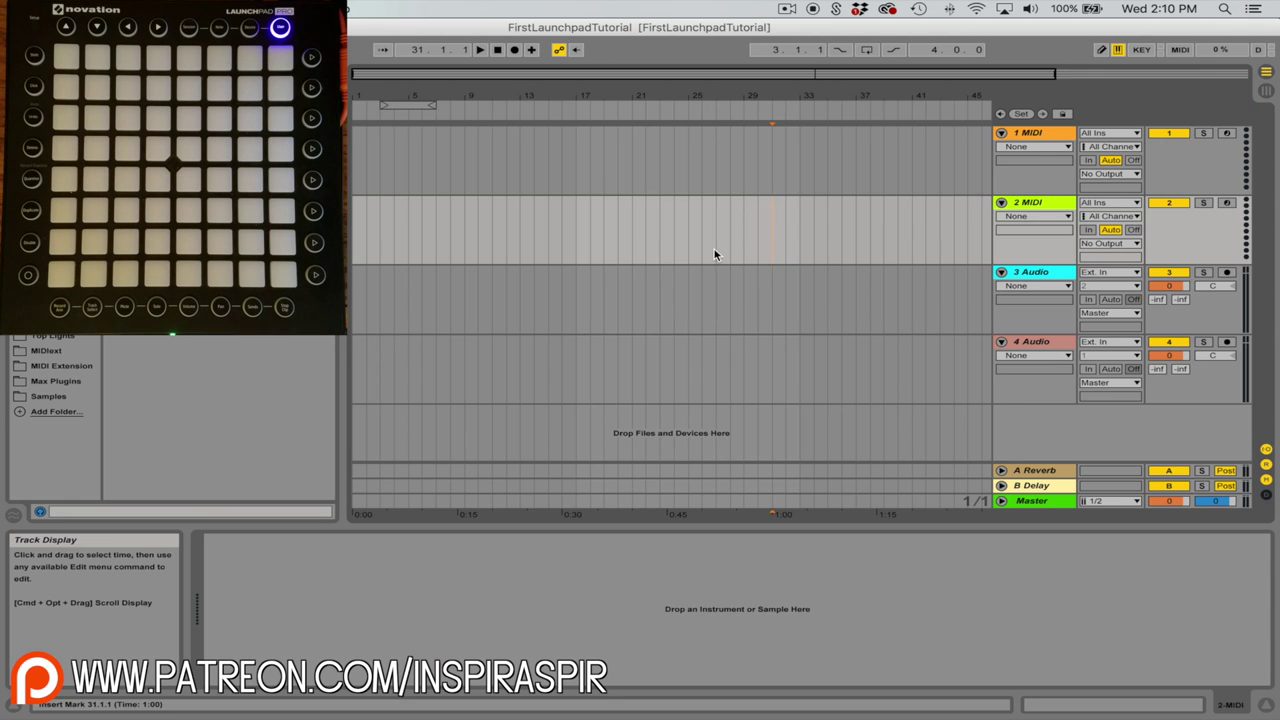
key("Tab")
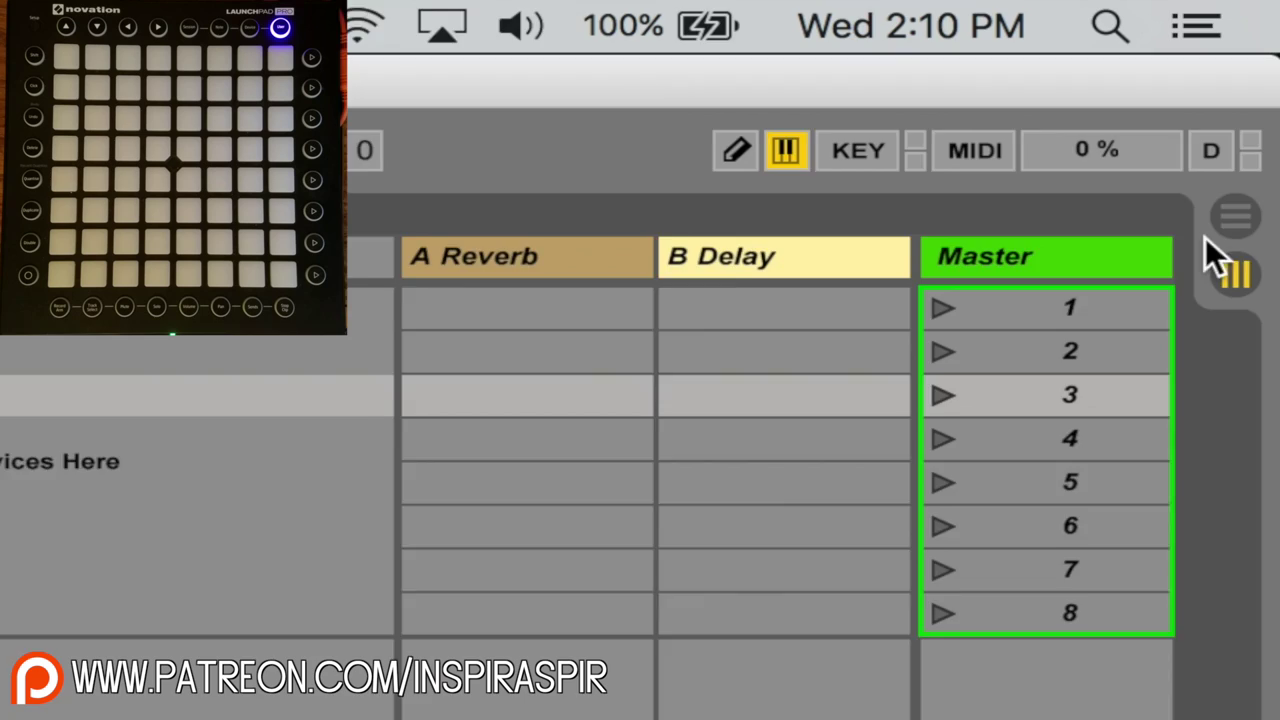
left_click(1236, 215)
left_click(1236, 273)
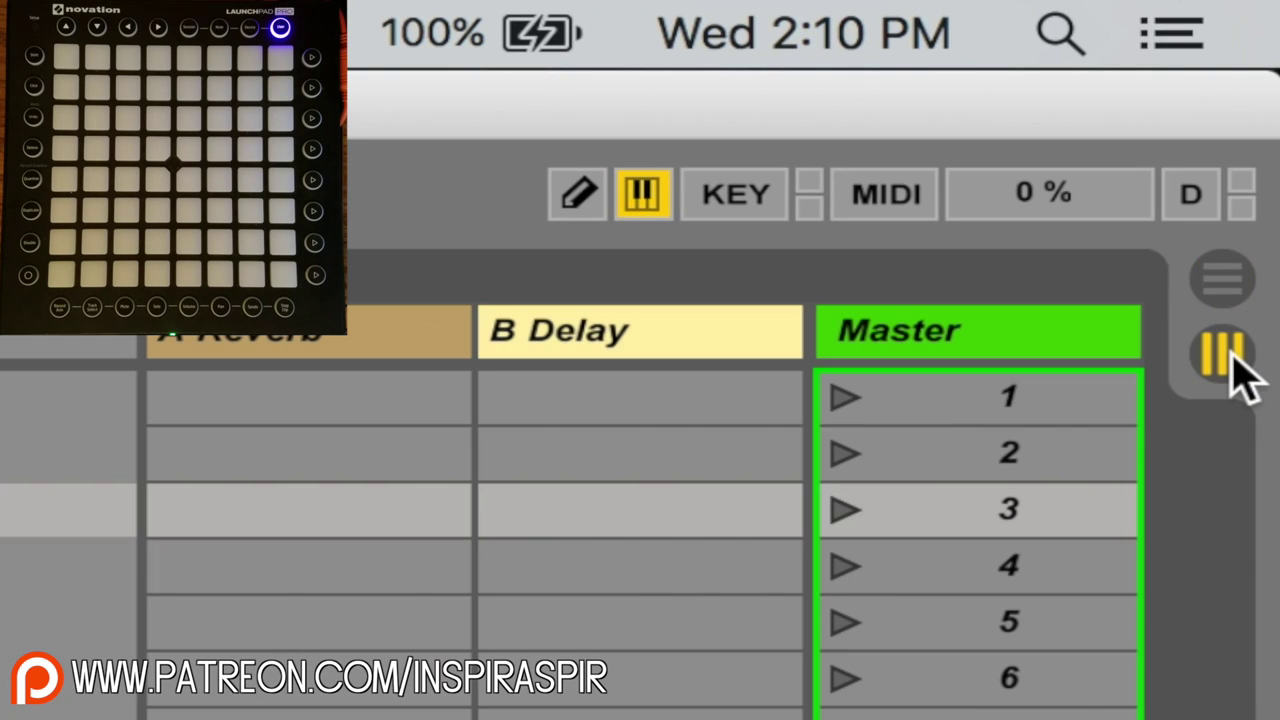
left_click(1224, 282)
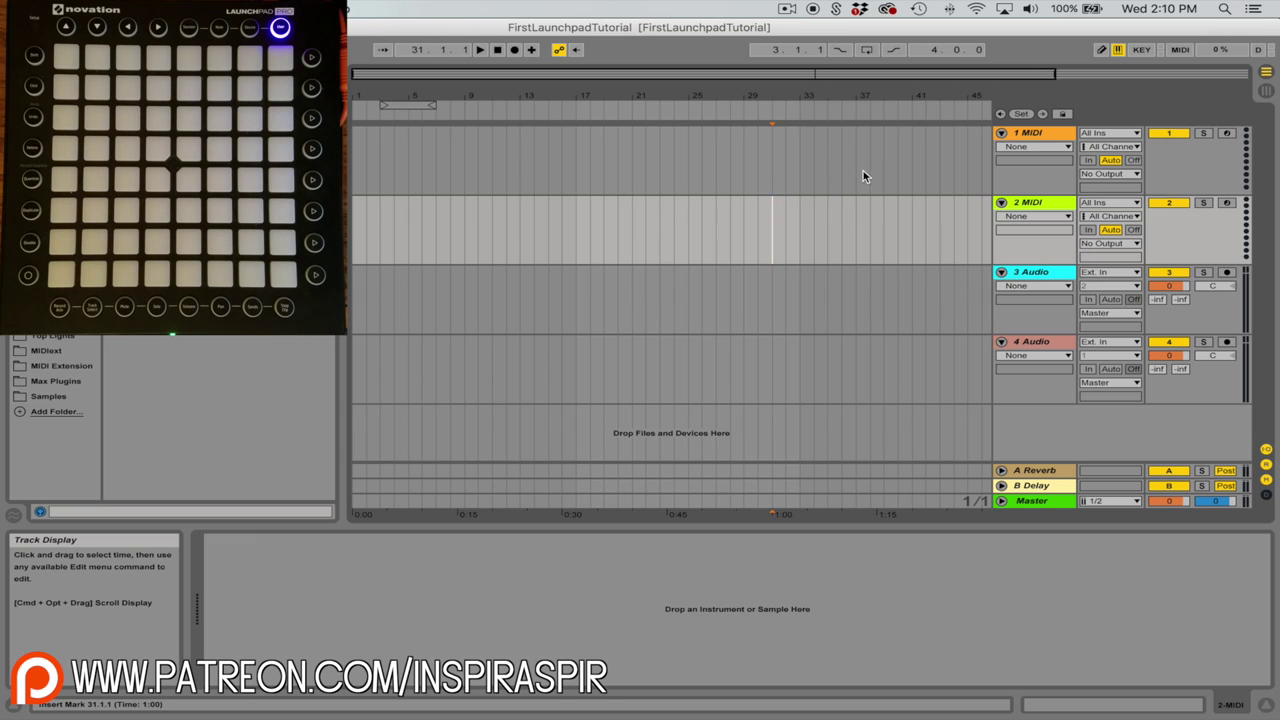
Step: Delete the 3 Audio and 4 Audio tracks, leaving only the two MIDI tracks
left_click(1030, 133)
left_click(1032, 201)
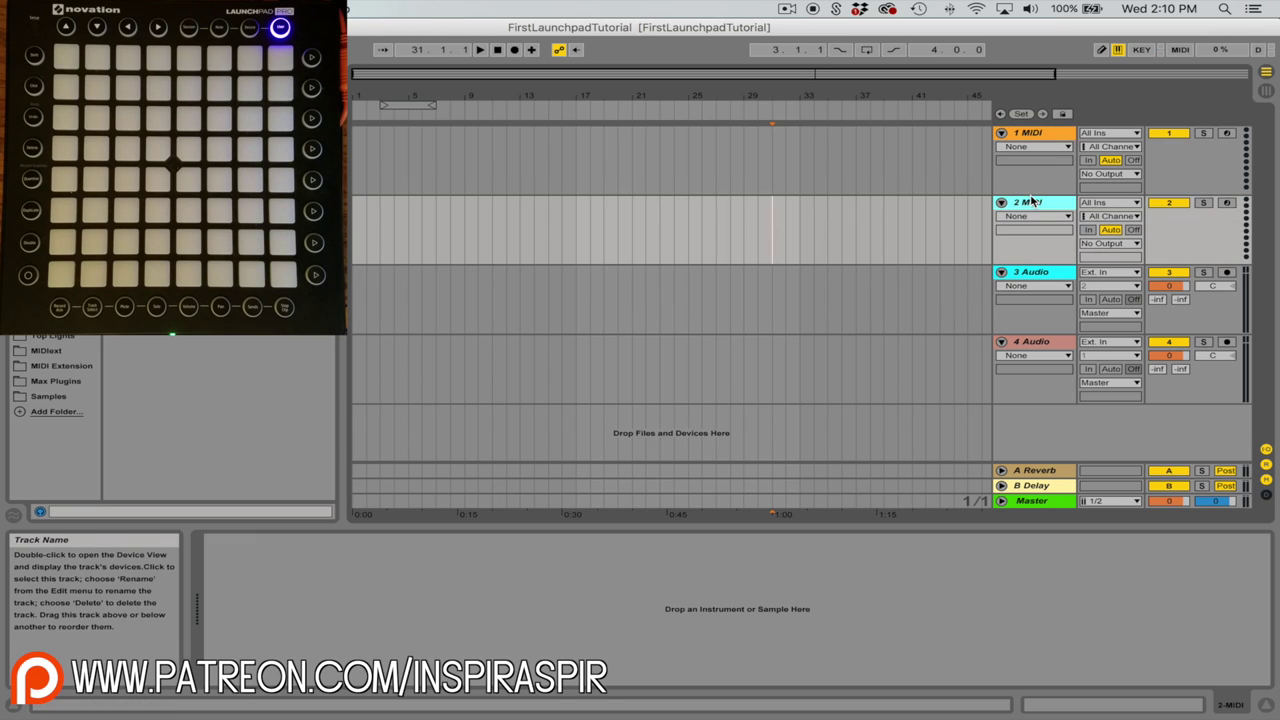
left_click(1042, 275)
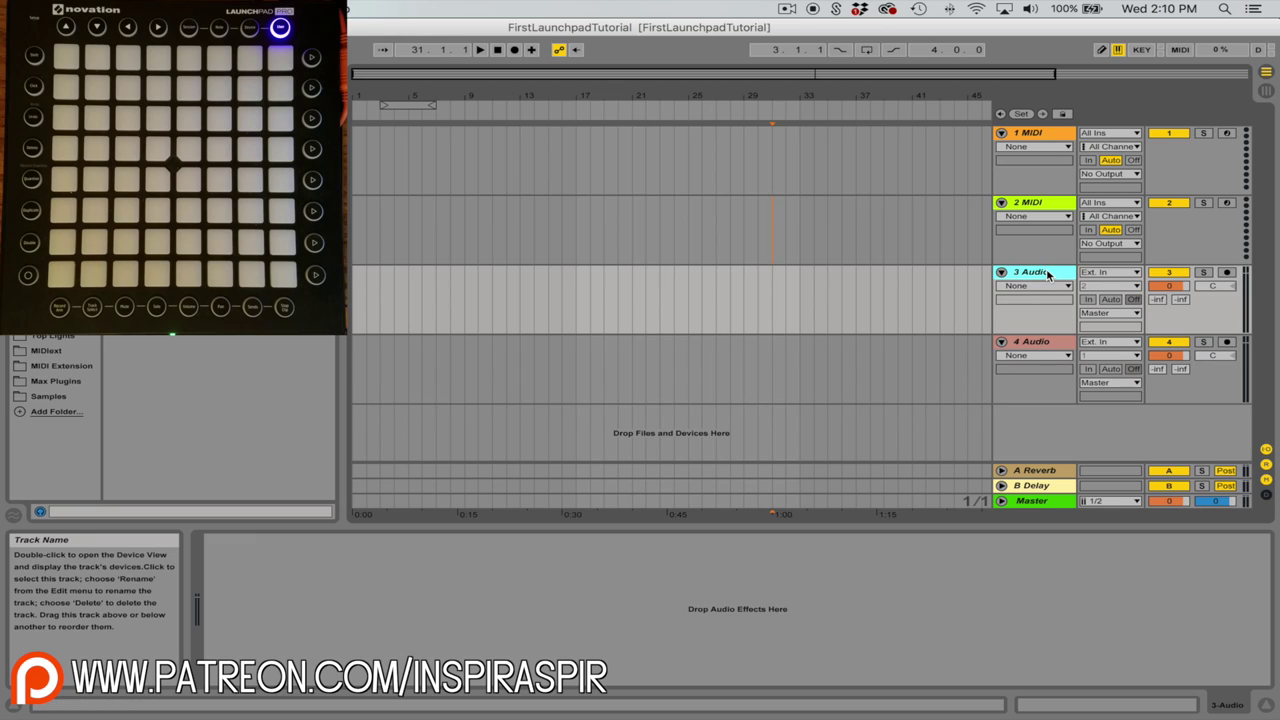
key("Delete")
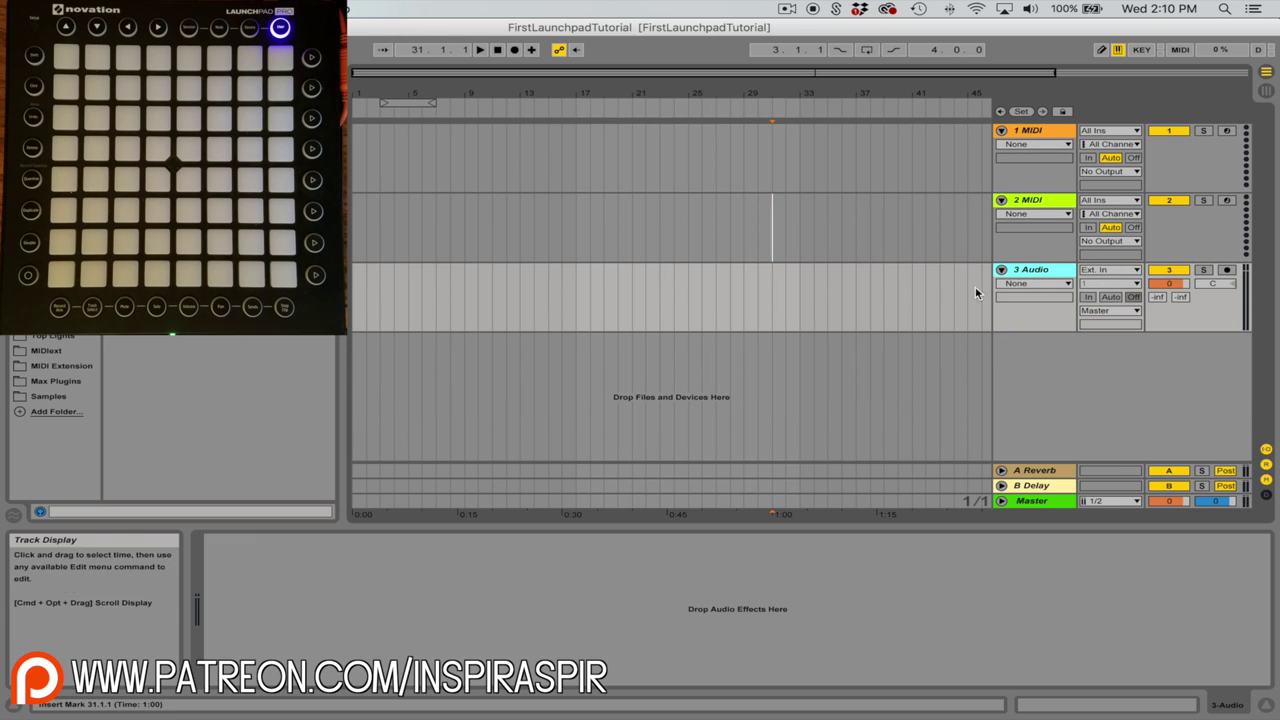
key("Delete")
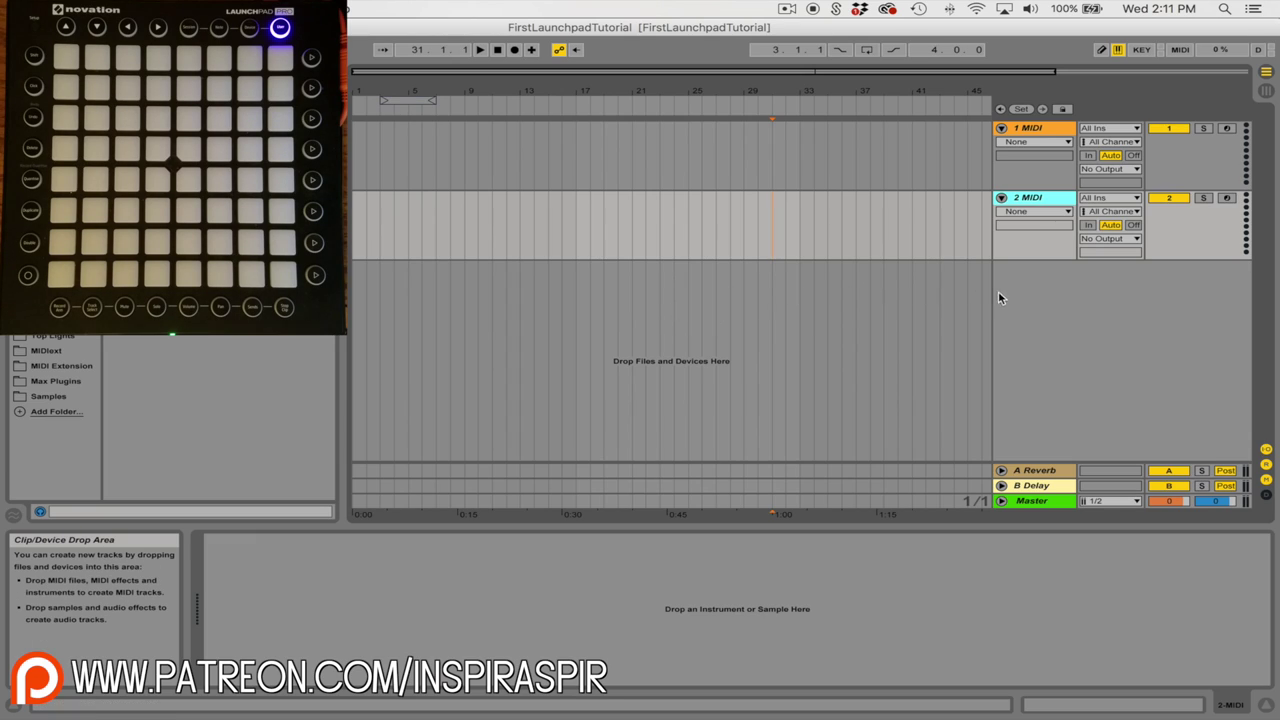
Step: Rename the 1 MIDI track to 'Samples'
right_click(1024, 289)
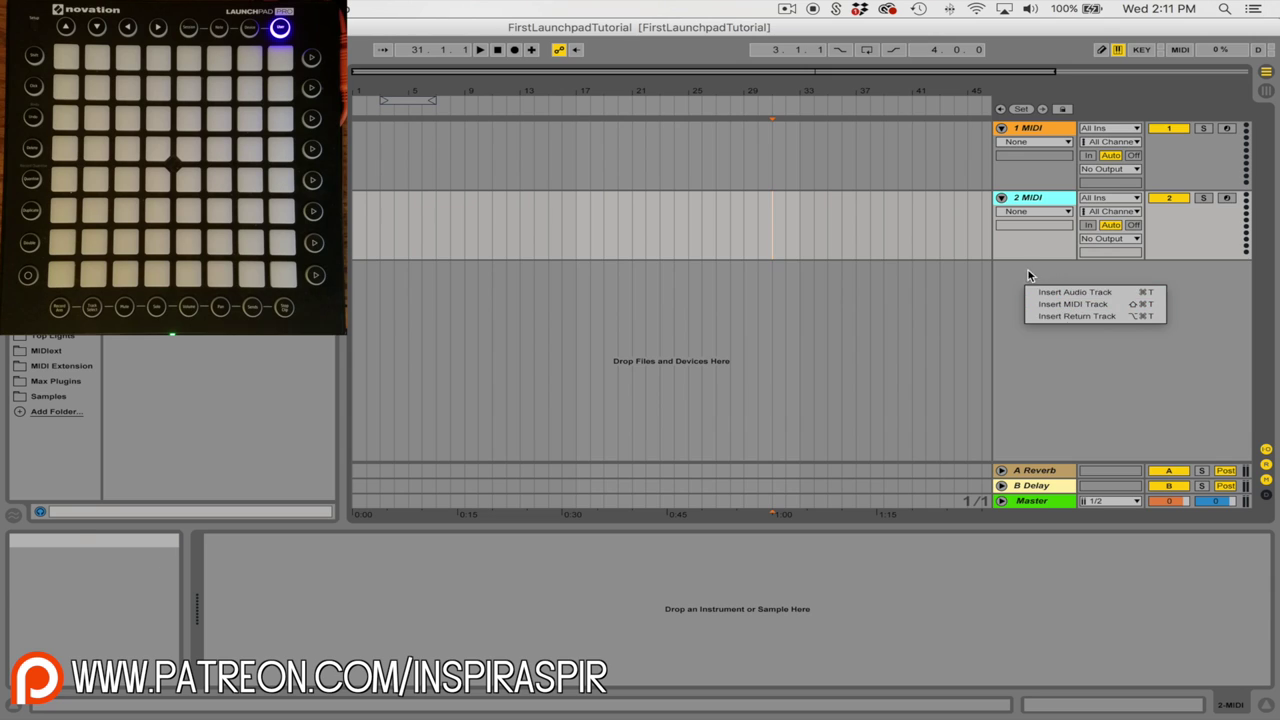
left_click(1031, 272)
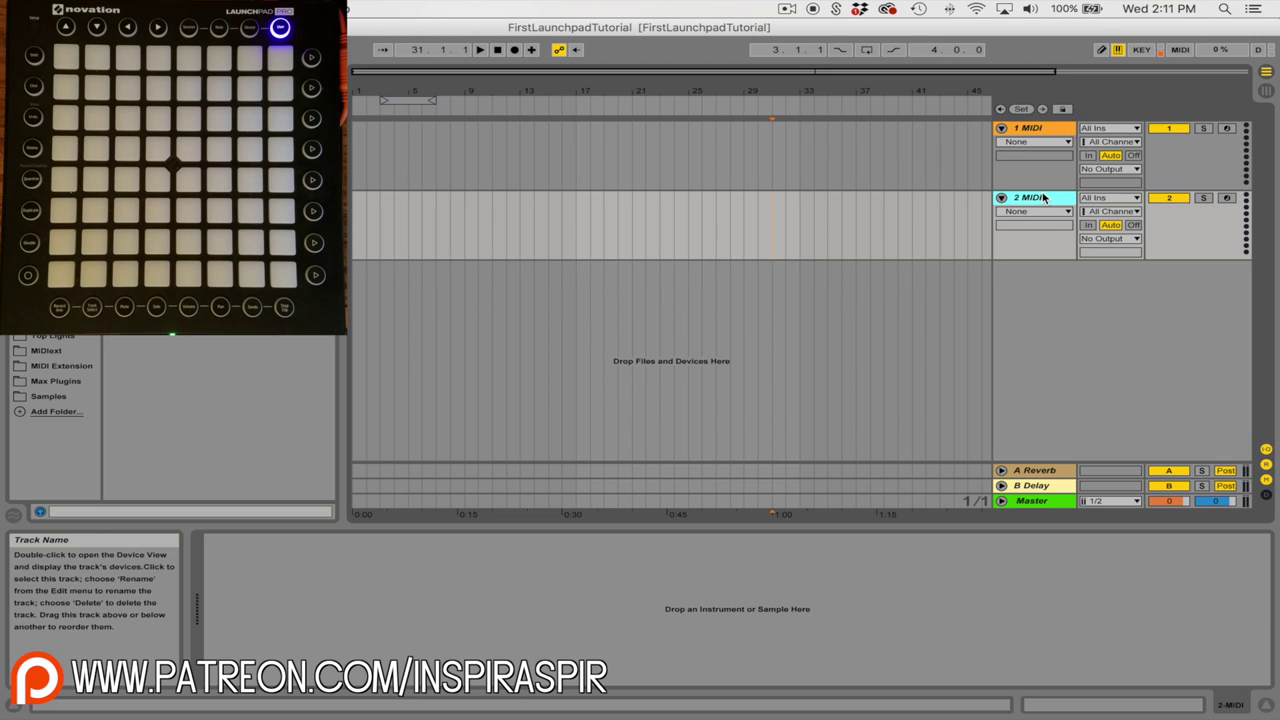
left_click(1038, 128)
key("super+r")
key("BackSpace")
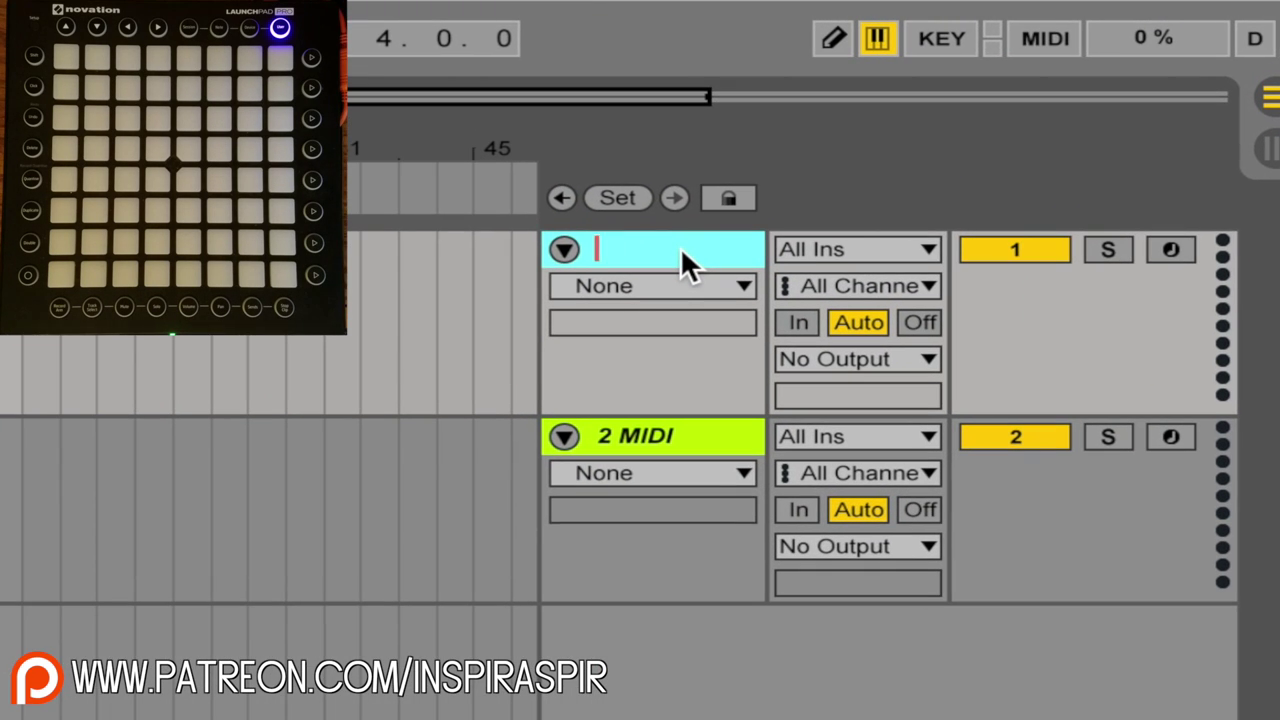
type("Samples")
Step: Rename the 2 MIDI track to 'Lights'
right_click(680, 247)
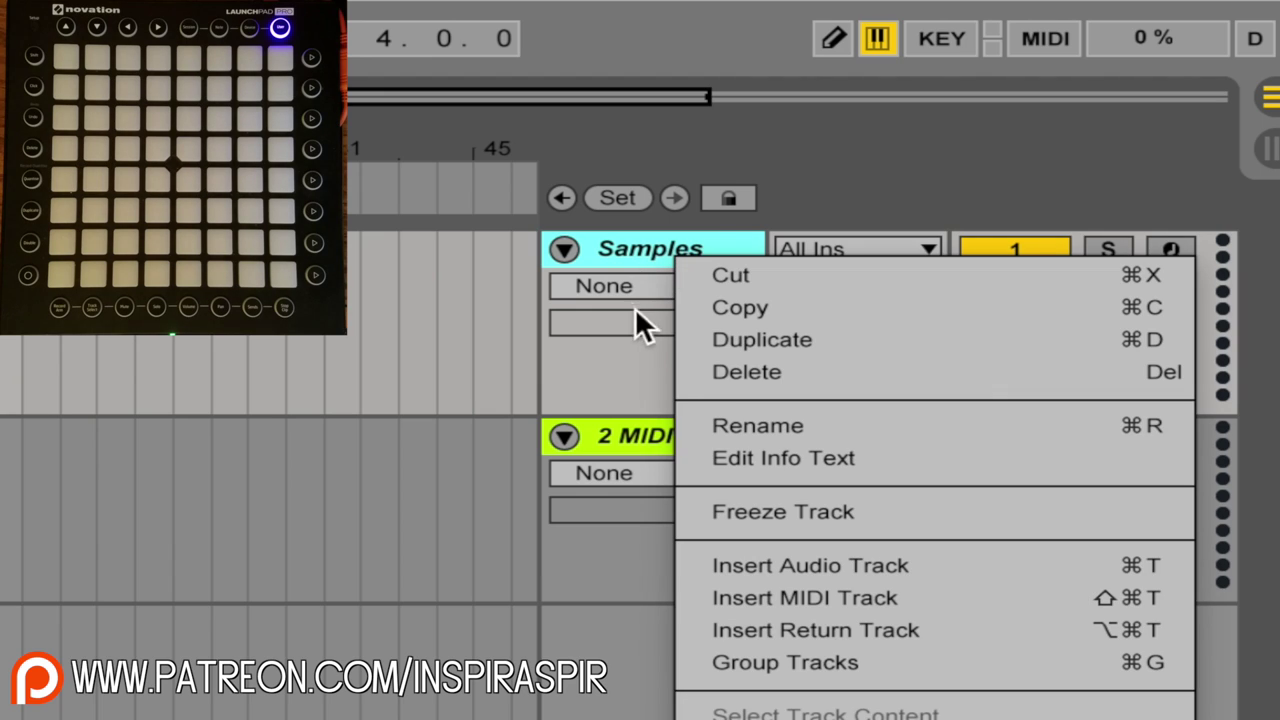
left_click(683, 430)
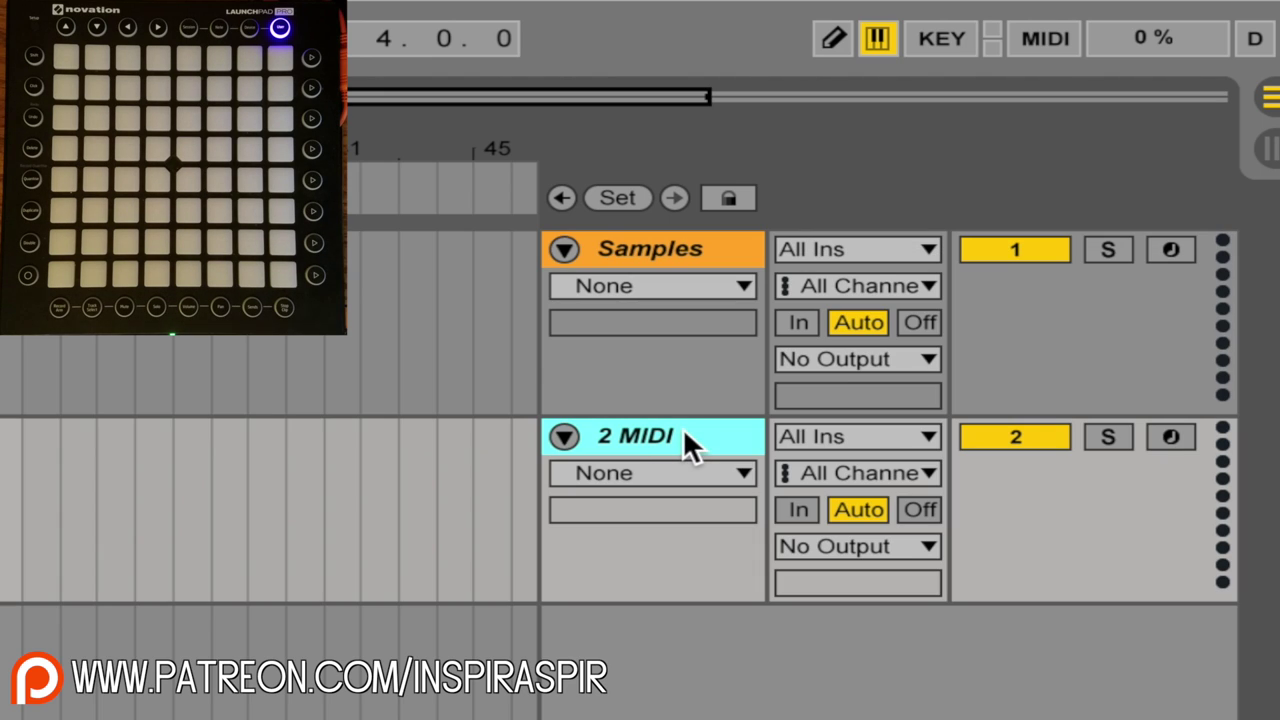
type("Light")
type("s")
key("Return")
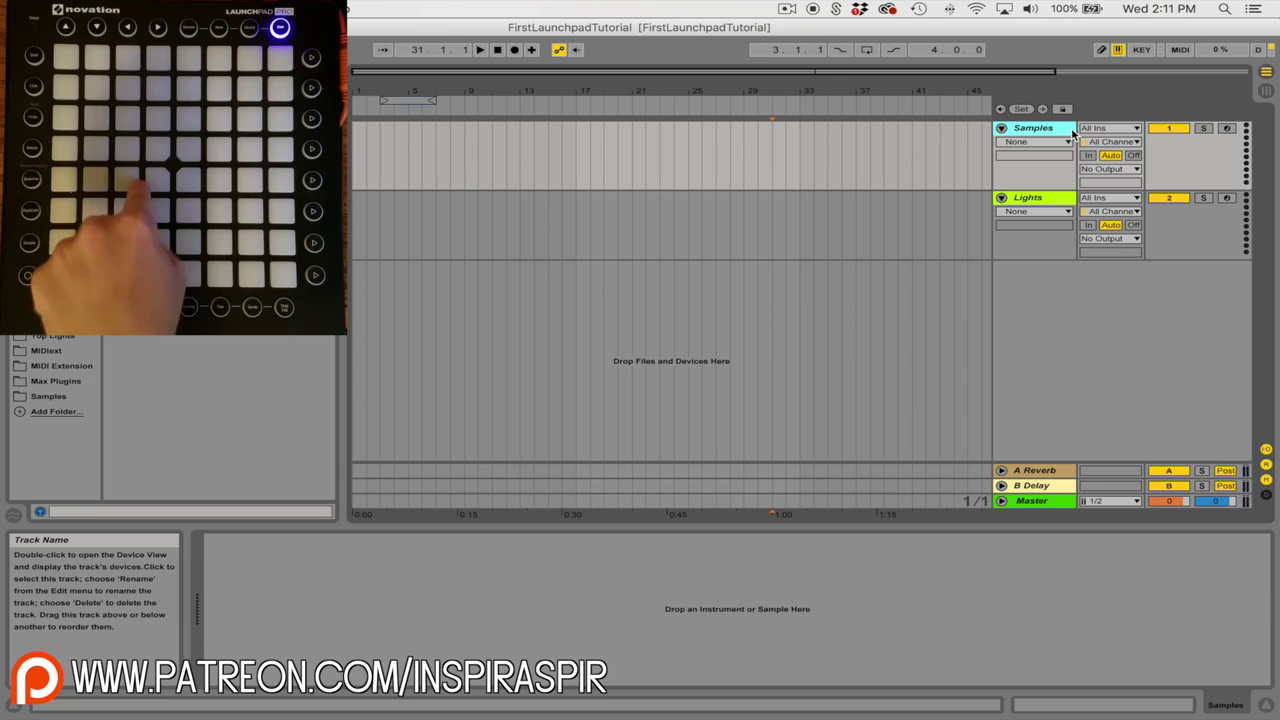
Step: Arm the Samples track for recording
left_click(1043, 203)
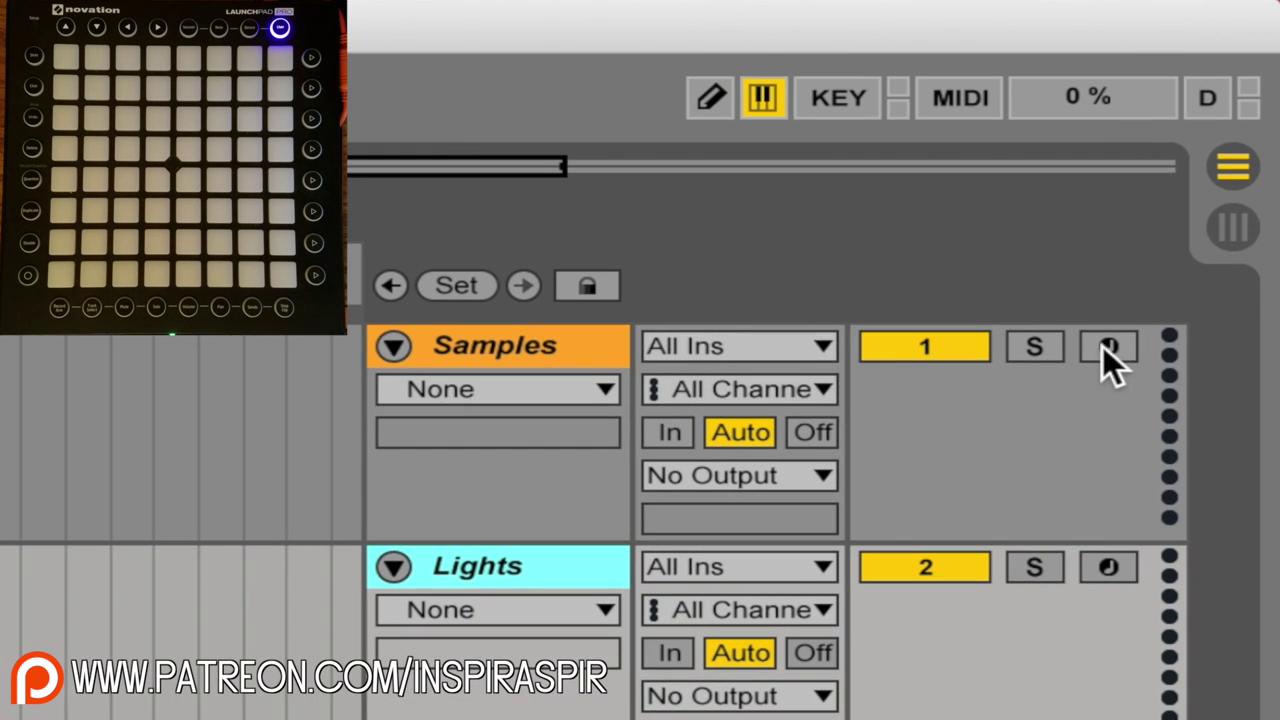
left_click(1105, 348)
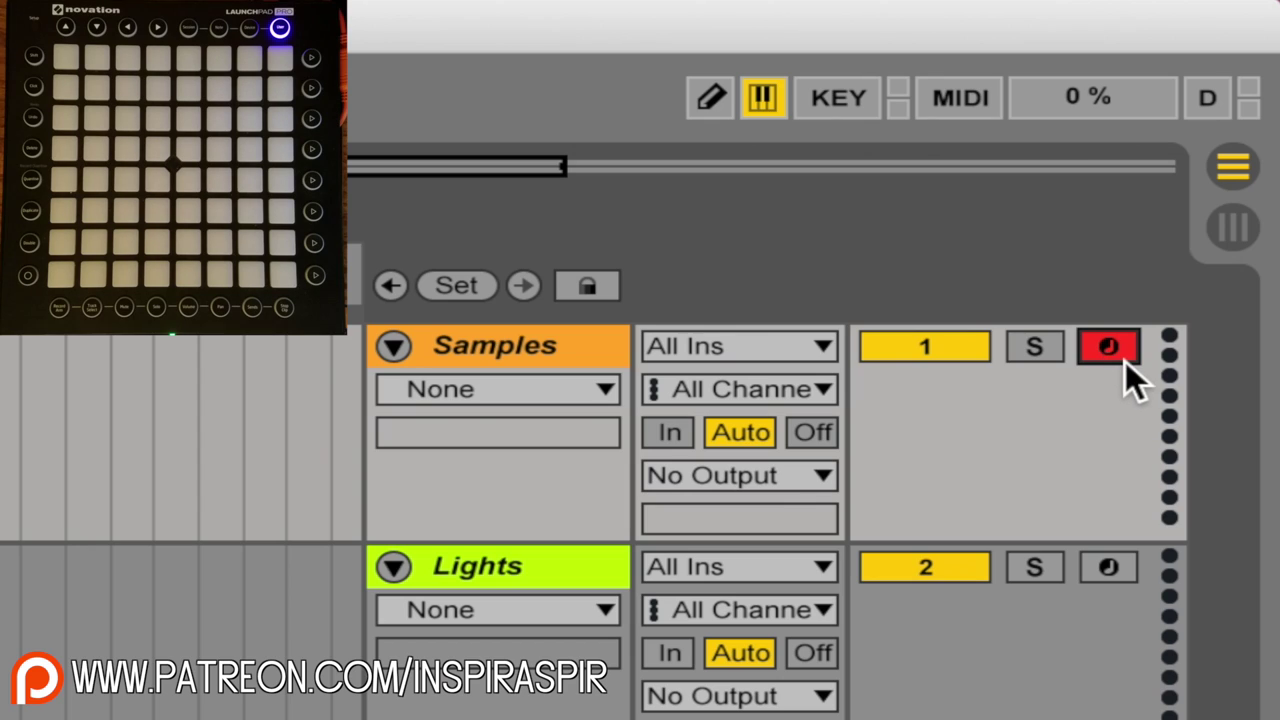
left_click(551, 348)
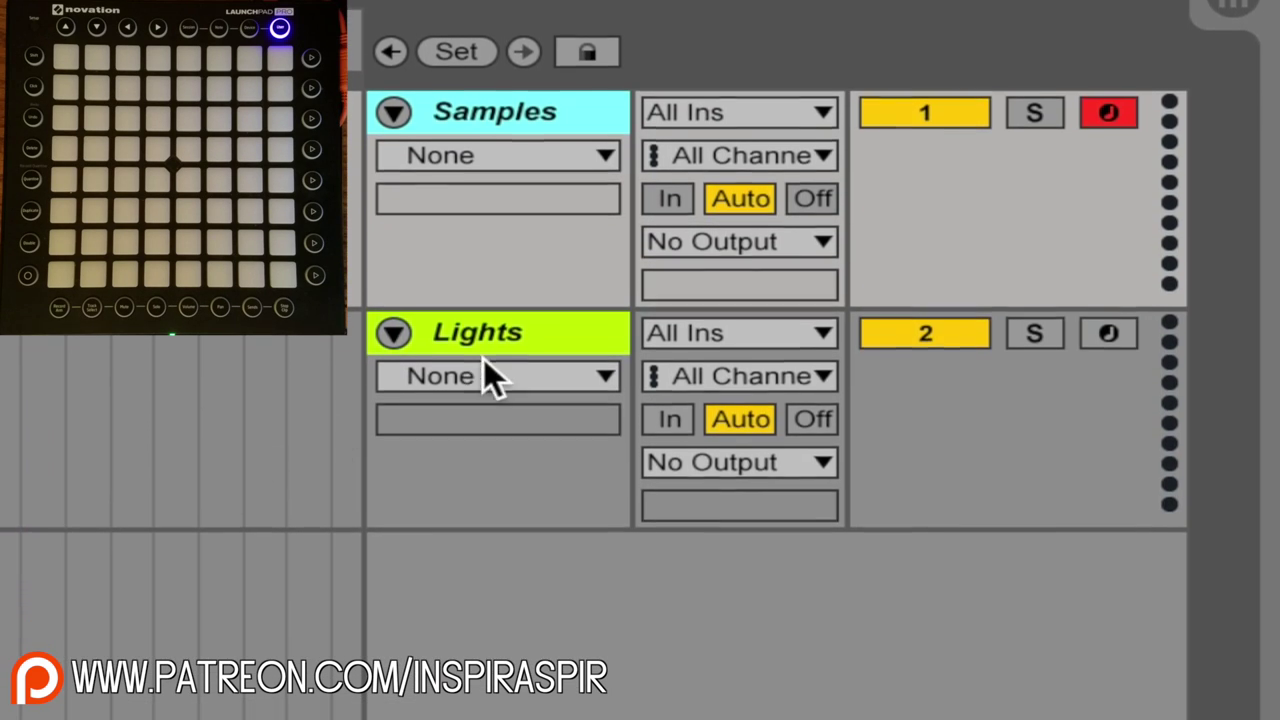
Step: Set Lights' Monitor to In and MIDI output to Launchpad Pro Output (Live Port), channel 6
left_click(517, 332)
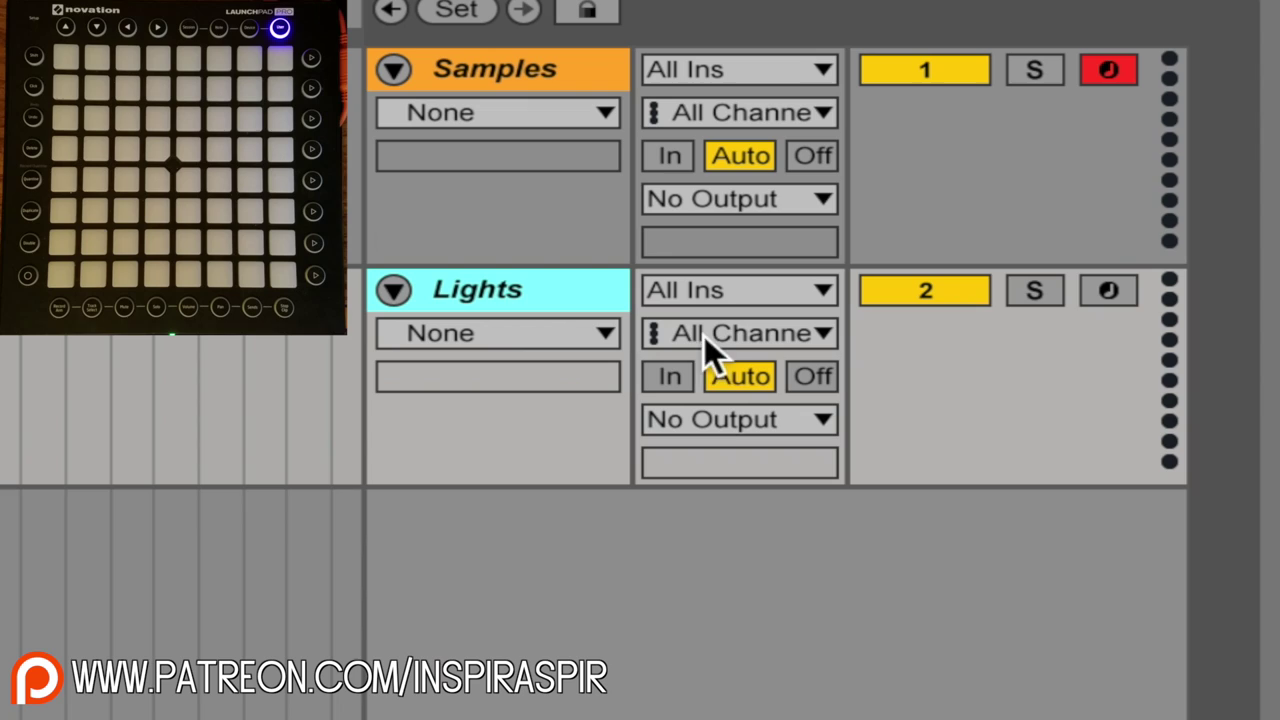
left_click(673, 379)
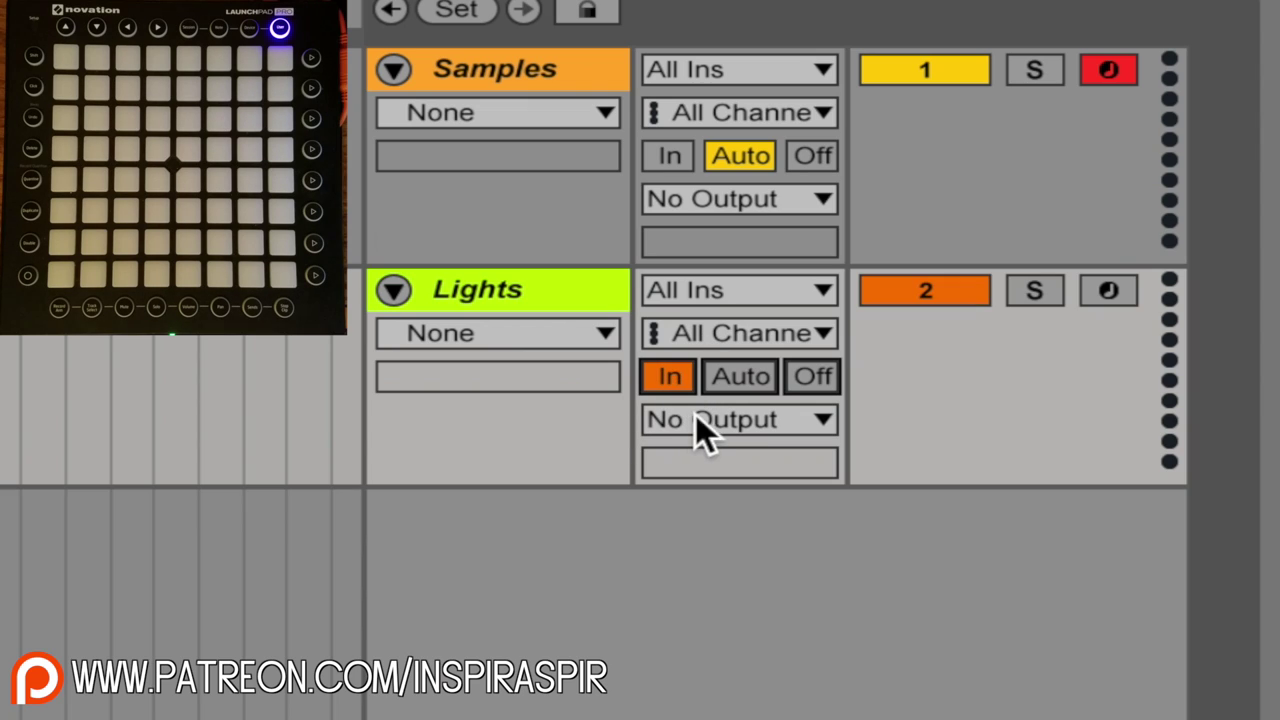
left_click(749, 420)
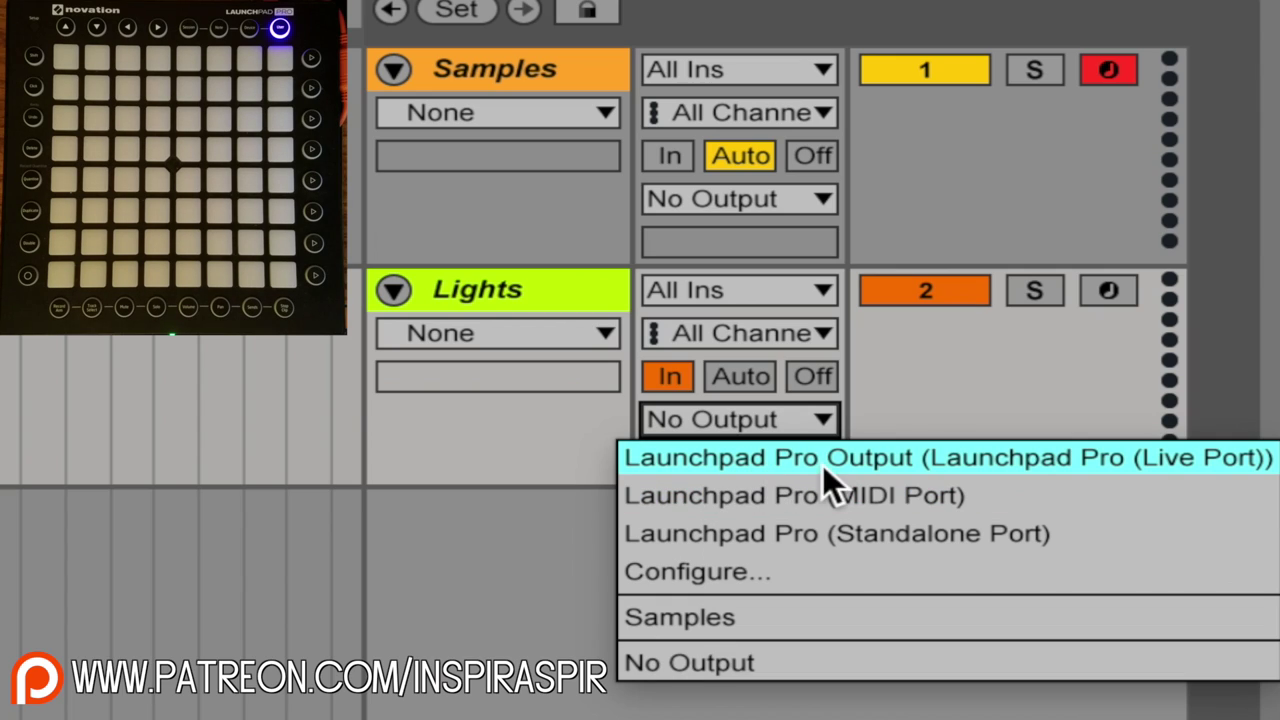
left_click(1162, 457)
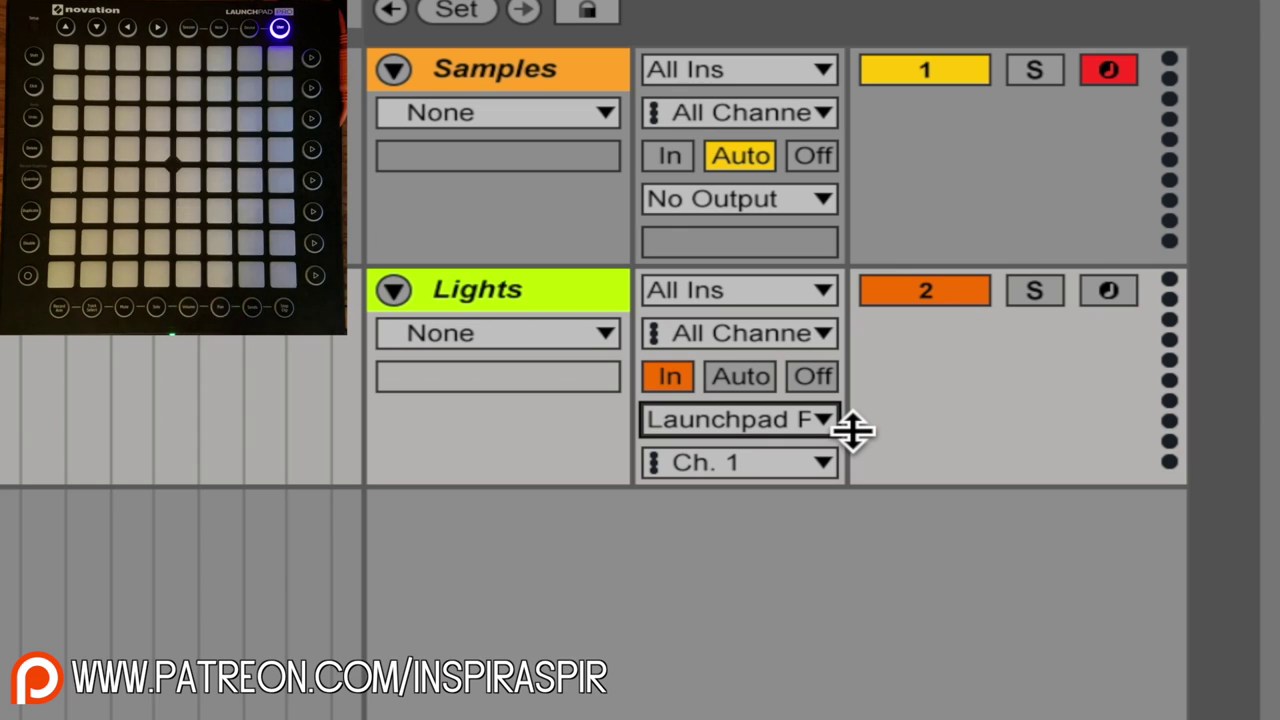
left_click(776, 463)
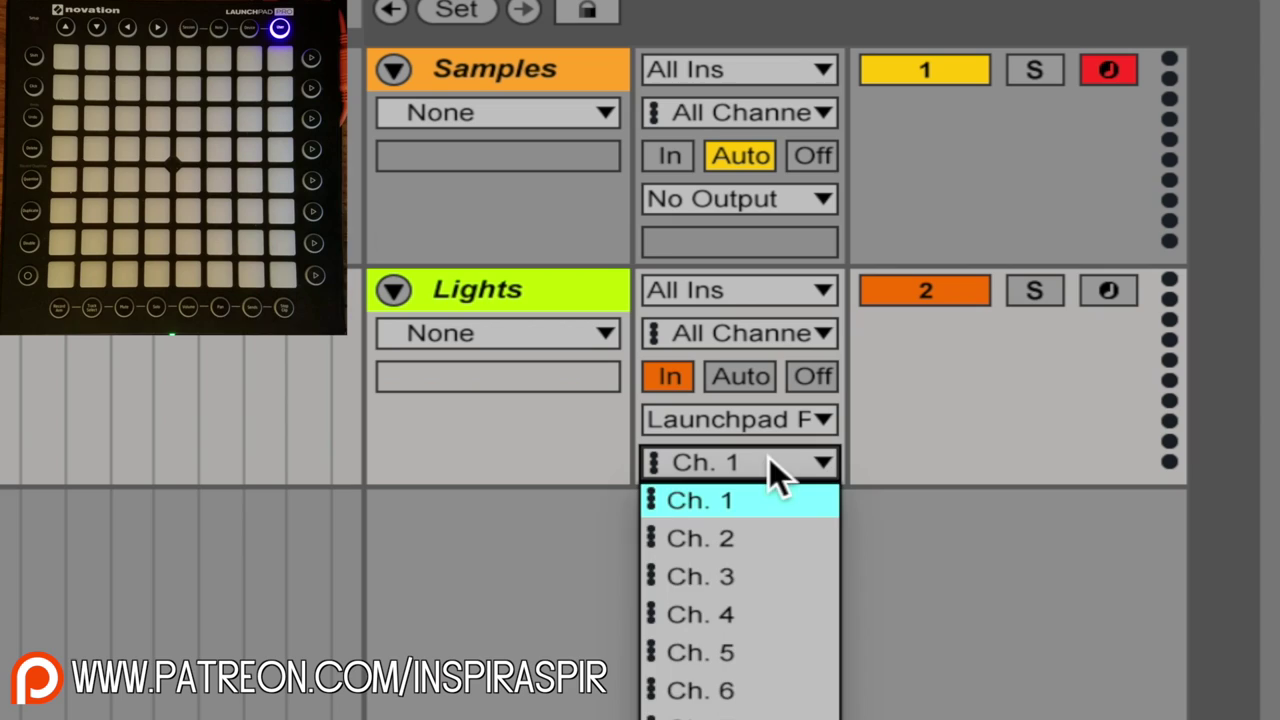
left_click(769, 458)
left_click(746, 462)
left_click(745, 692)
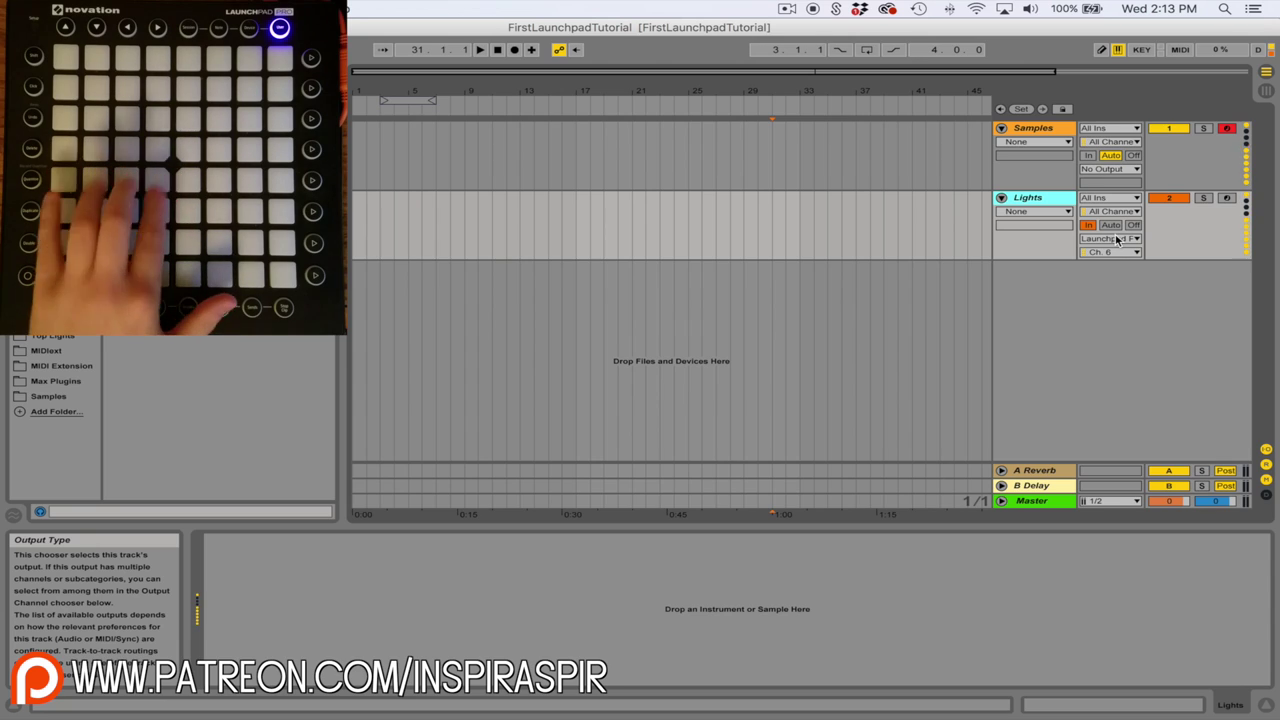
Step: Load an Instrument Rack onto the Samples track and show its chain list
left_click(1050, 130)
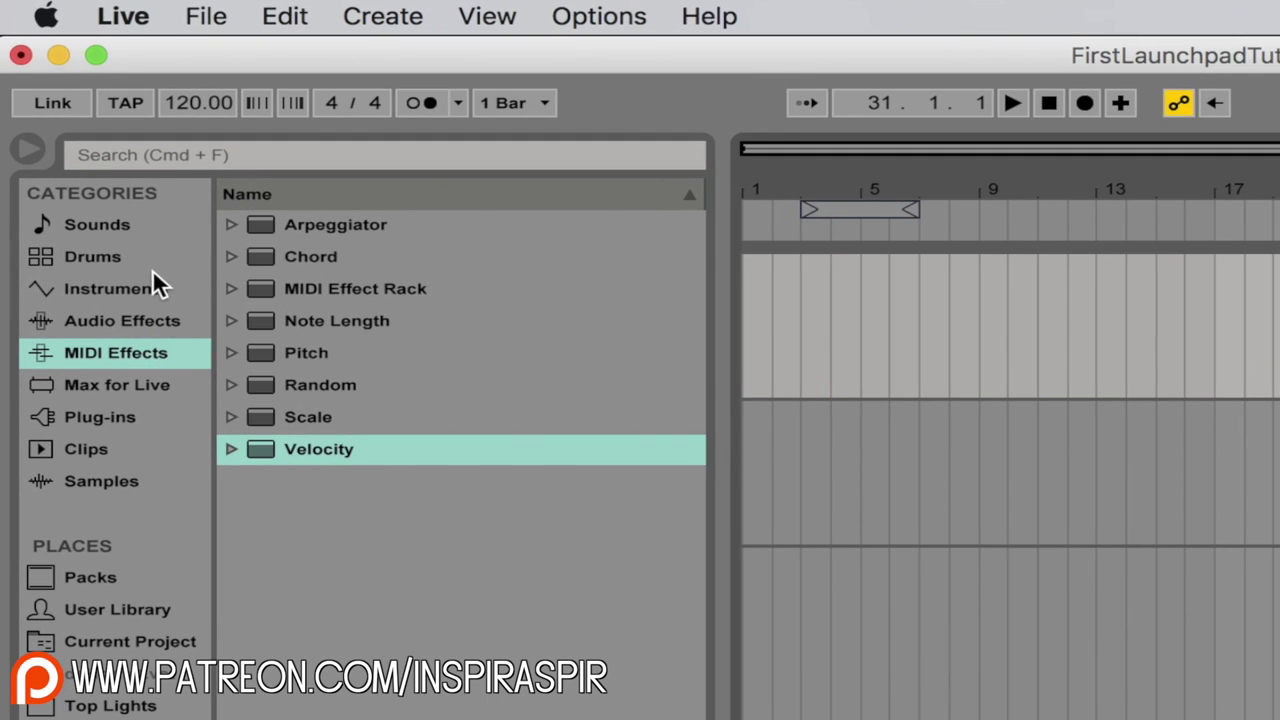
left_click(110, 285)
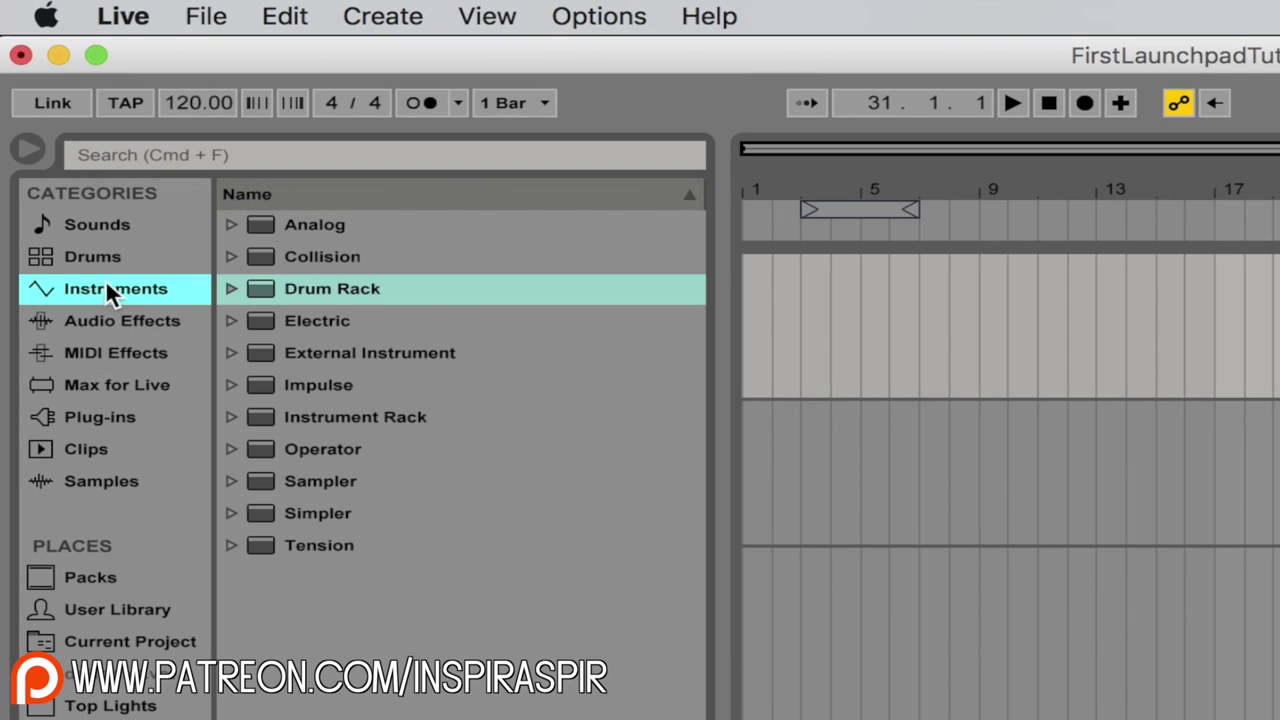
left_click(321, 416)
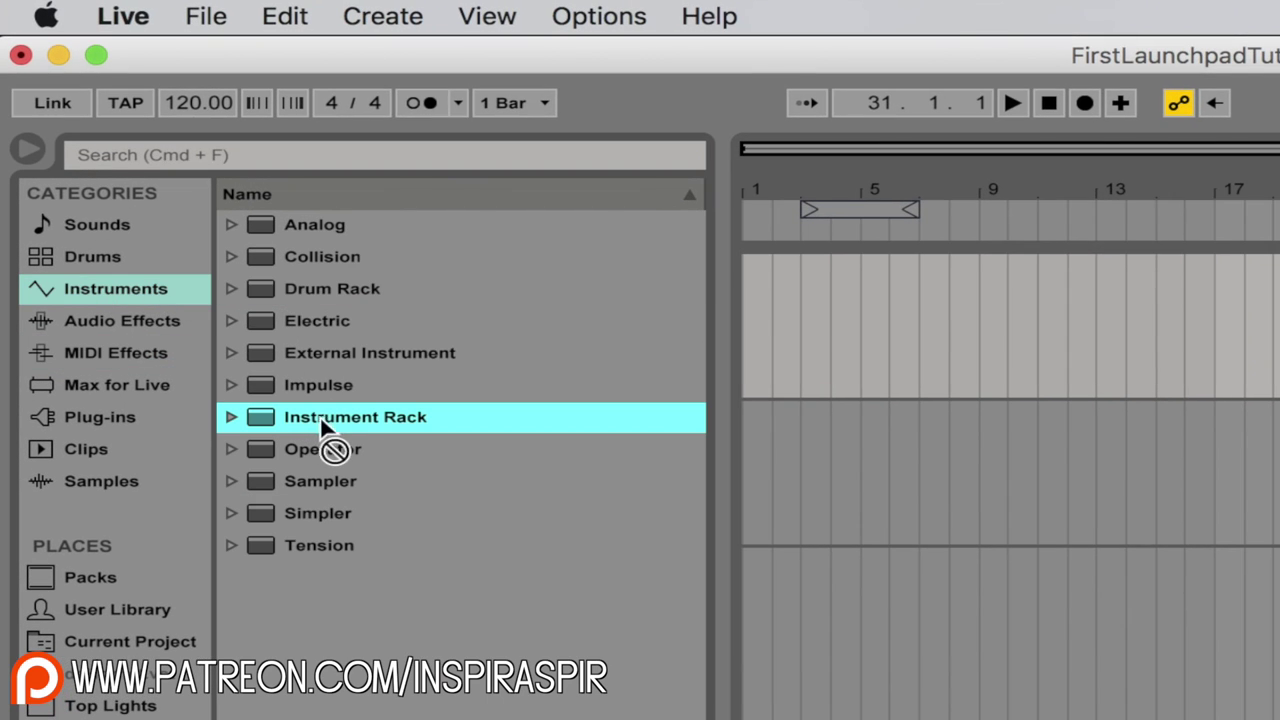
left_click_drag(787, 272, 768, 272)
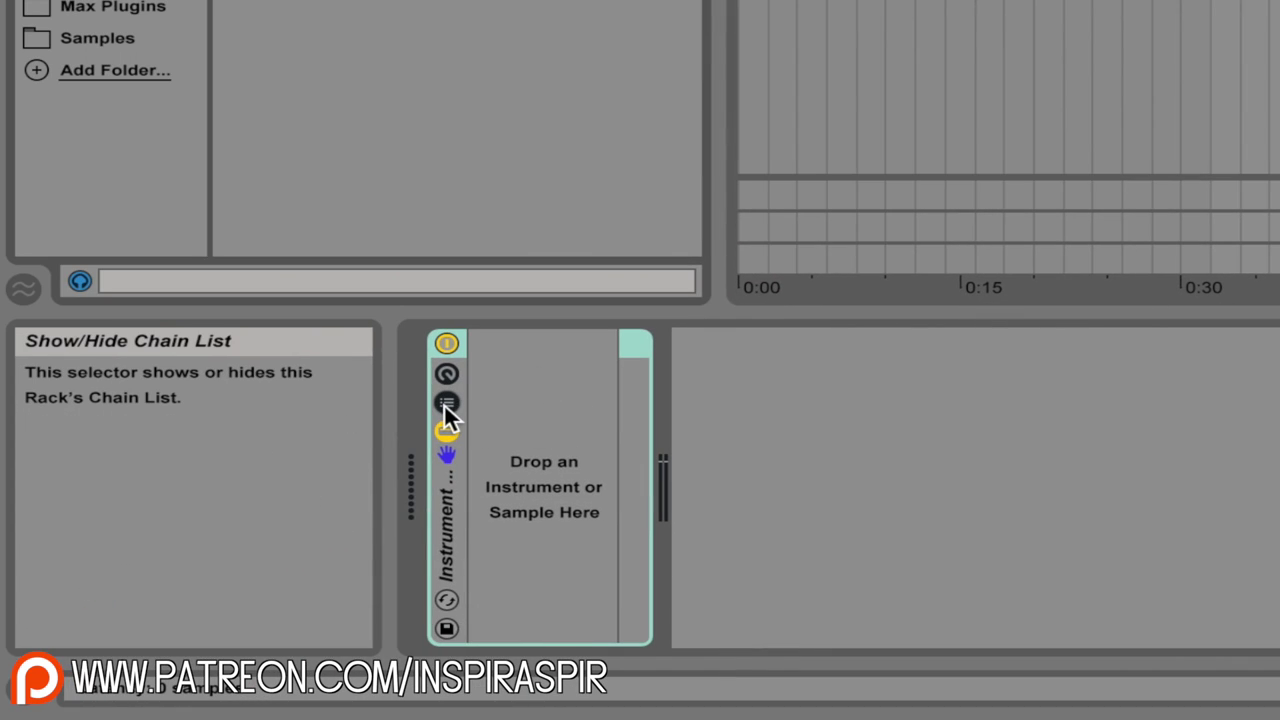
left_click(446, 403)
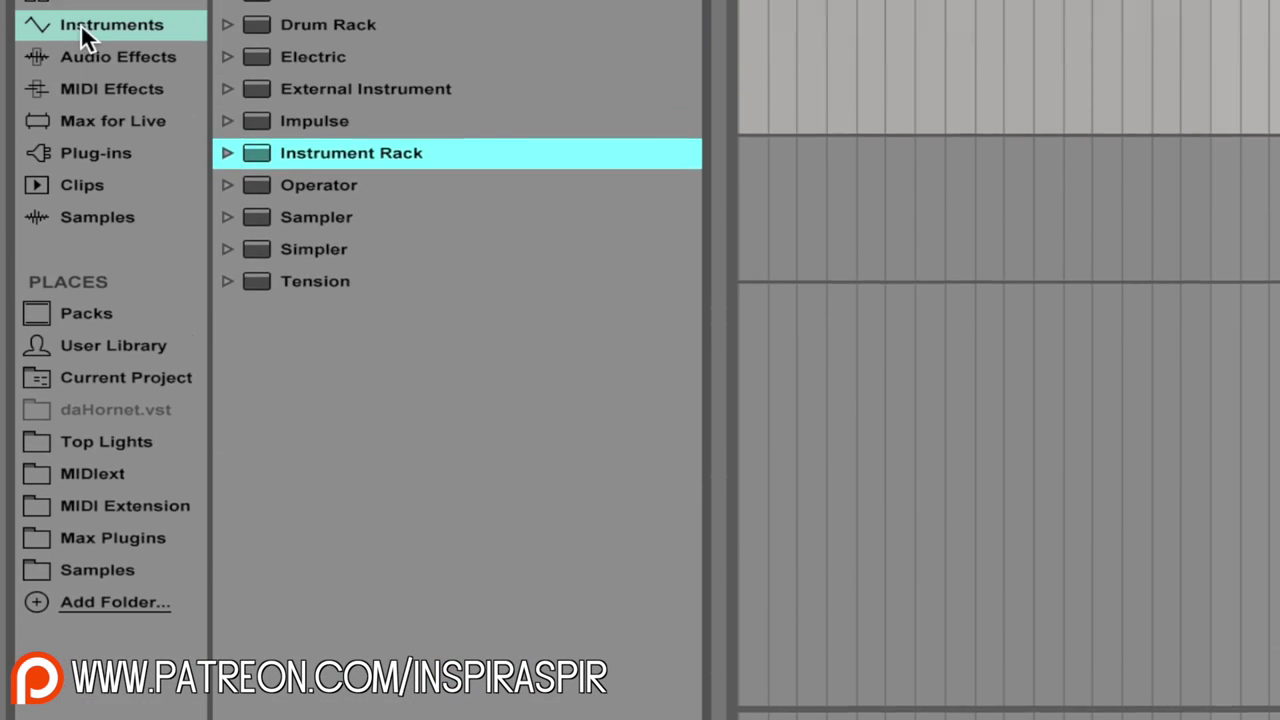
Step: Drop a Drum Rack into the Instrument Rack, show pads C5–D#6, then select Lights
left_click(80, 24)
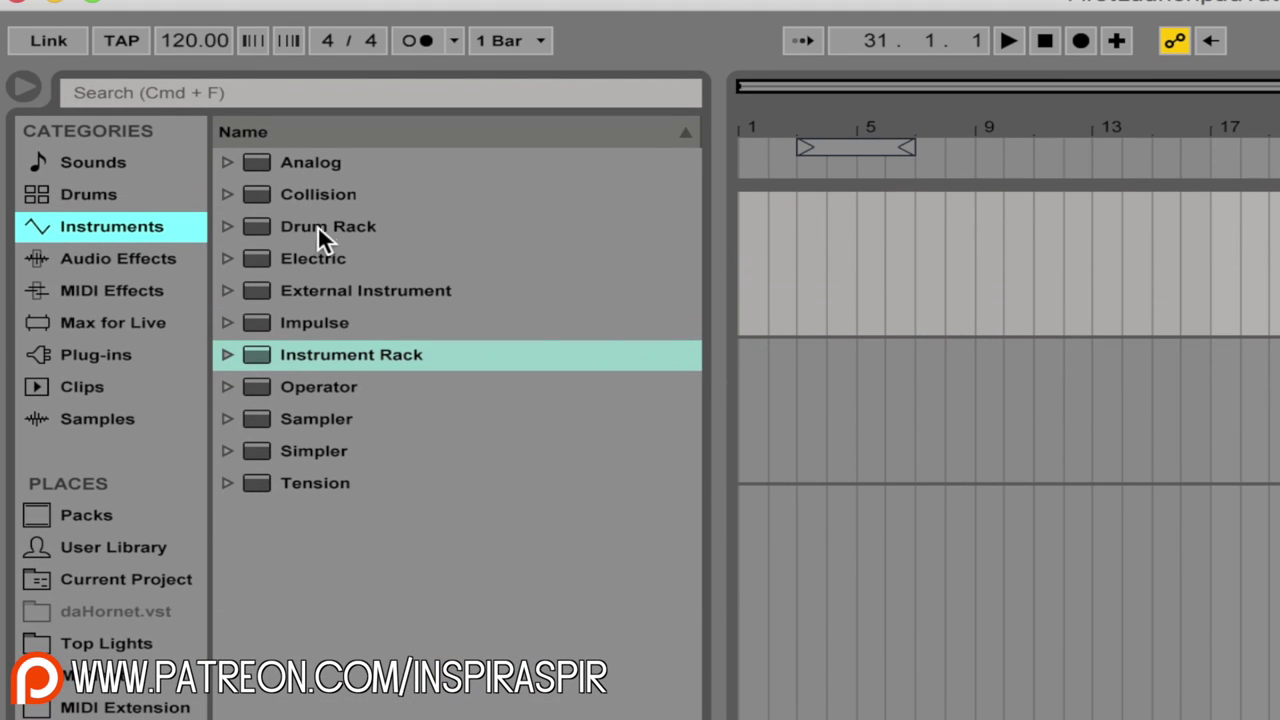
left_click_drag(317, 225, 584, 431)
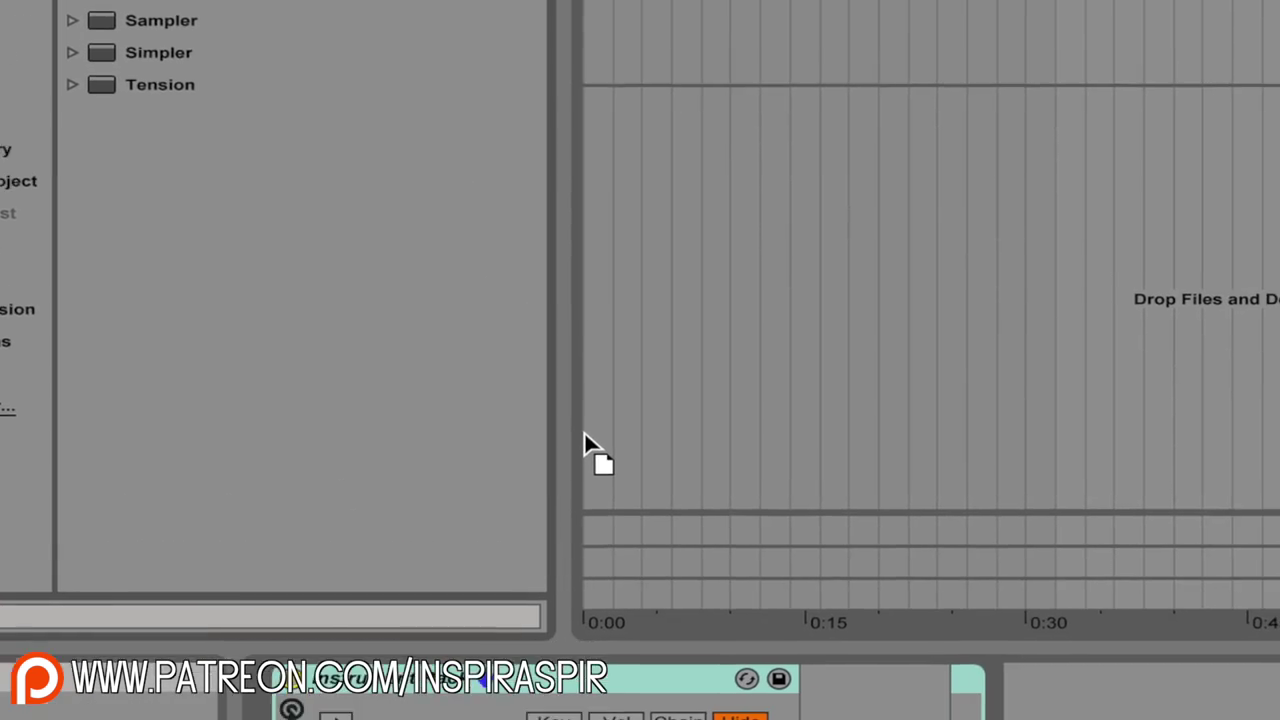
left_click_drag(584, 431, 736, 447)
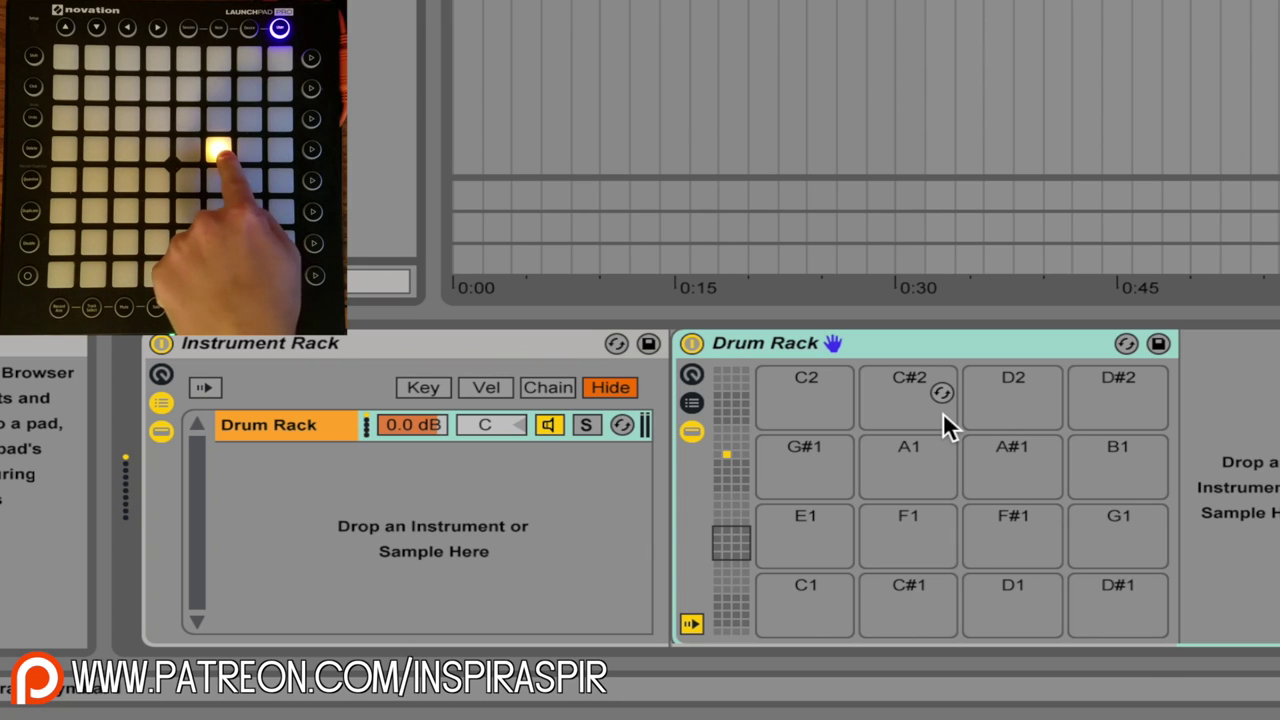
left_click(734, 456)
left_click(736, 443)
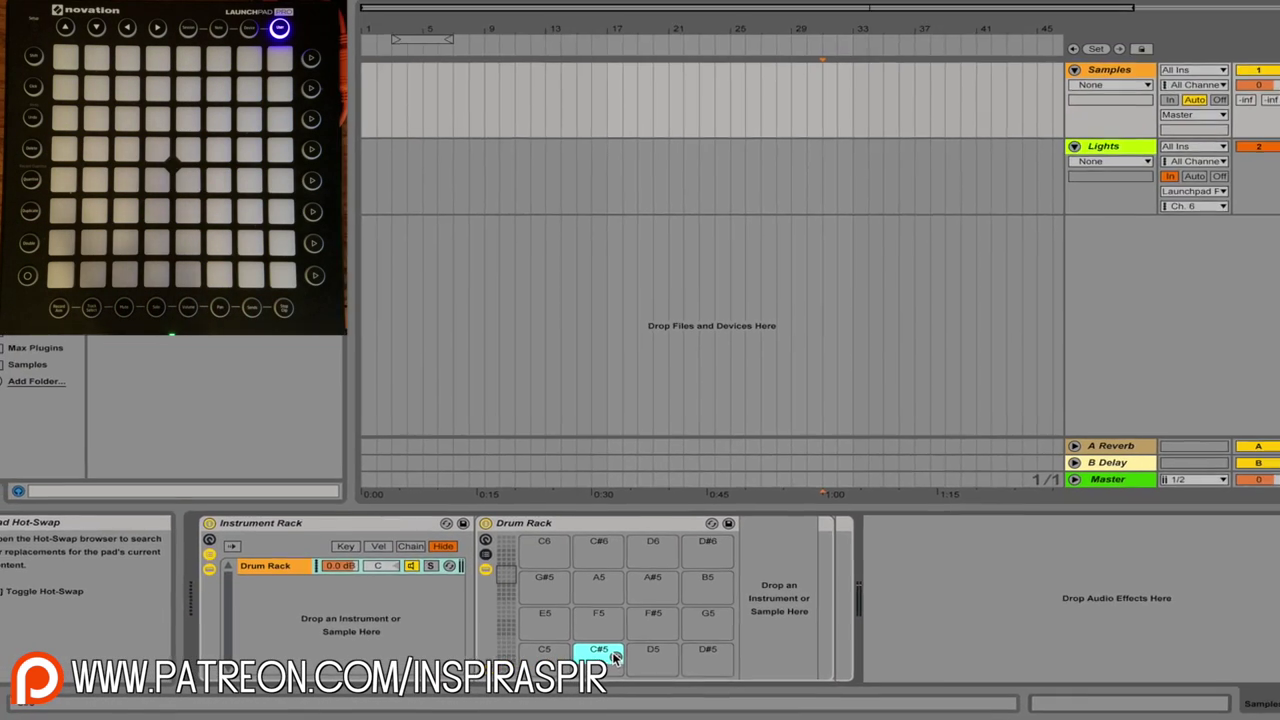
left_click(1038, 197)
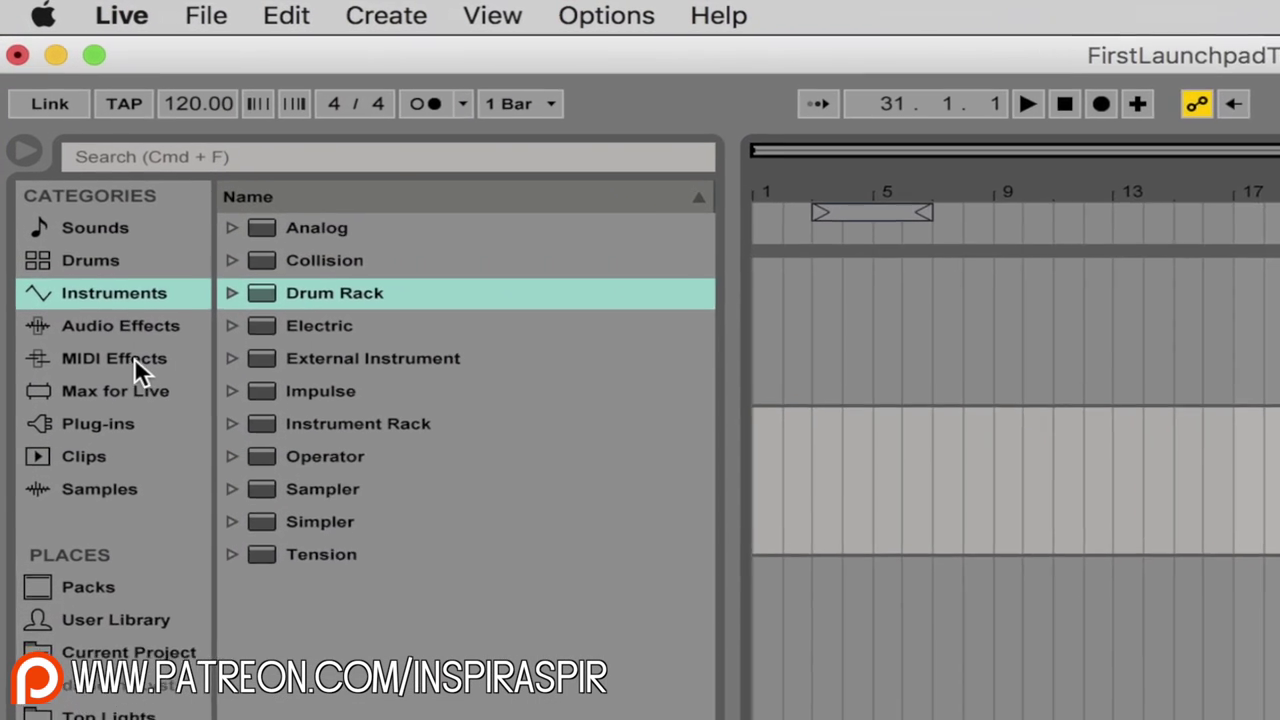
Step: Add a MIDI Effect Rack to Lights, nest a second one in its chain, show key zones
left_click(79, 361)
left_click_drag(341, 318, 429, 289)
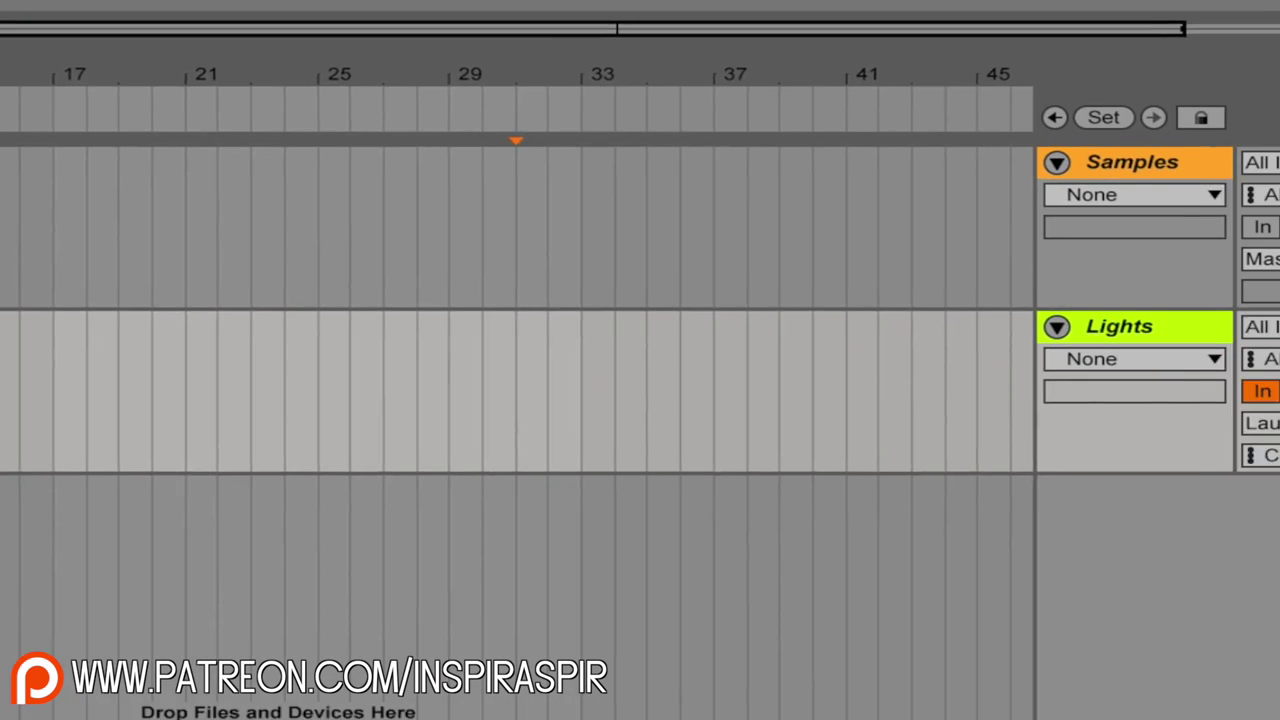
mouse_move(798, 236)
left_mouse_down()
mouse_move(590, 317)
mouse_move(622, 317)
left_mouse_up()
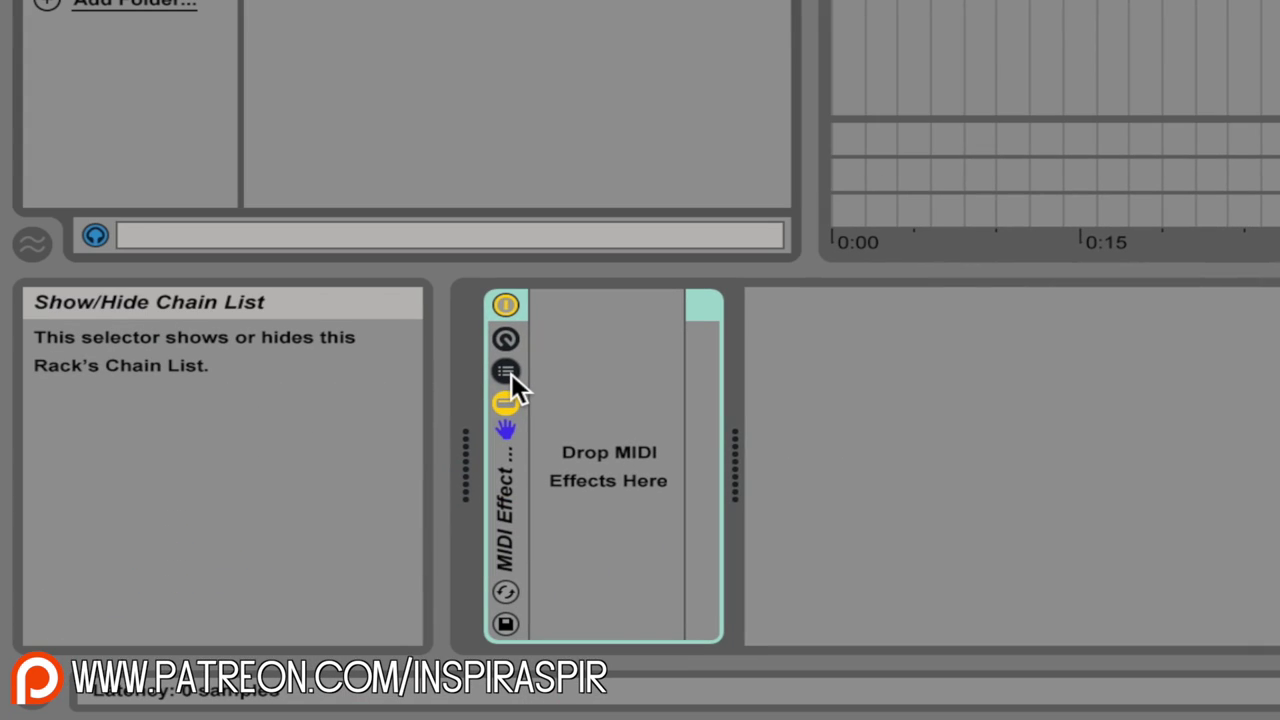
left_click(508, 372)
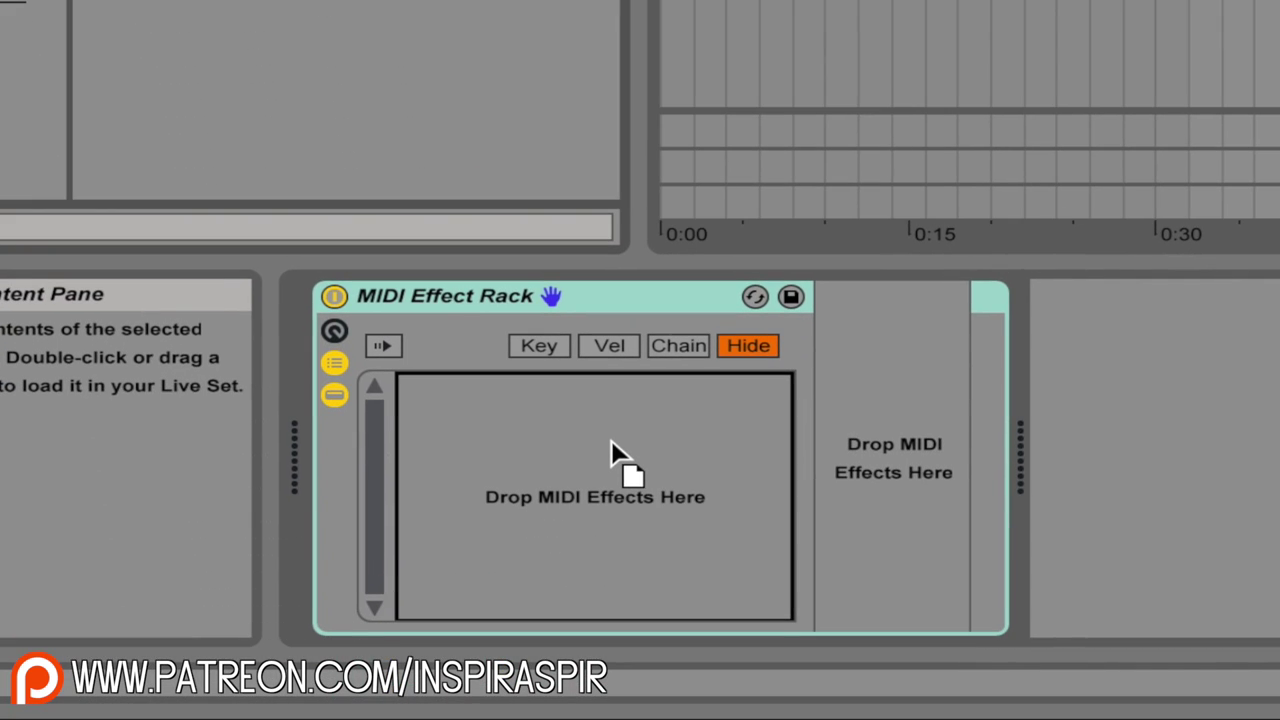
left_click_drag(803, 330, 611, 440)
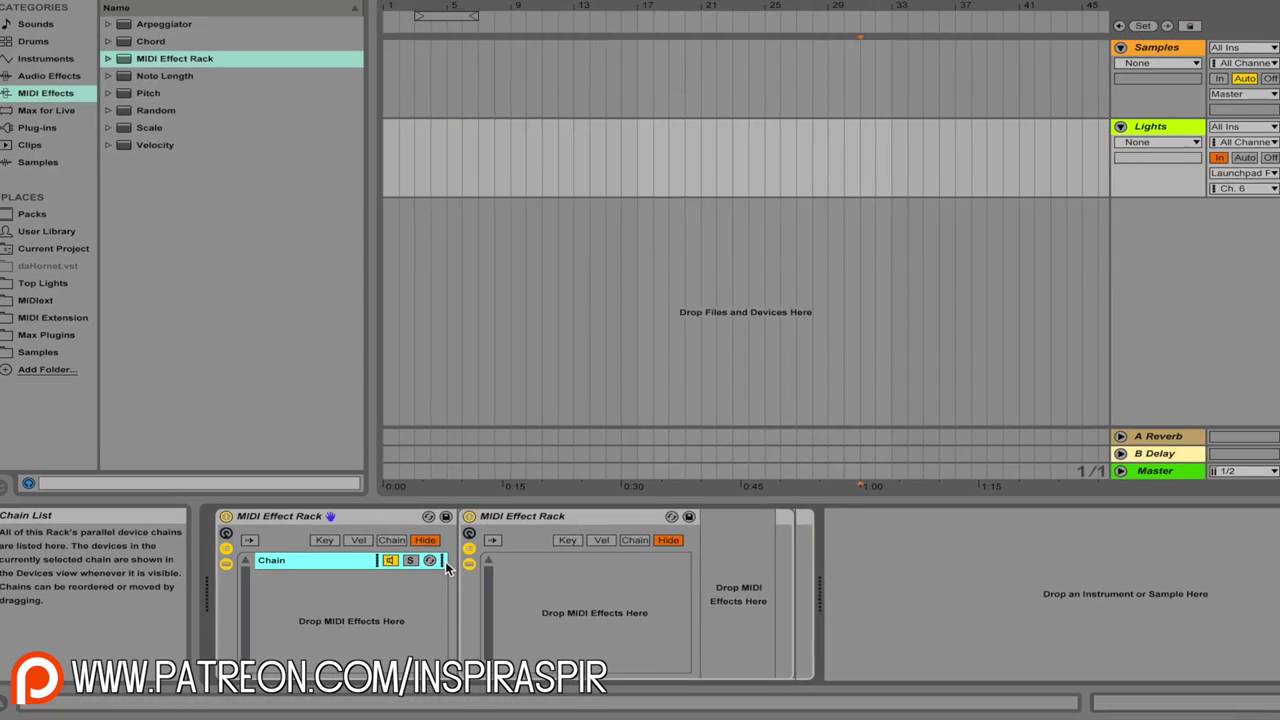
left_click(515, 563)
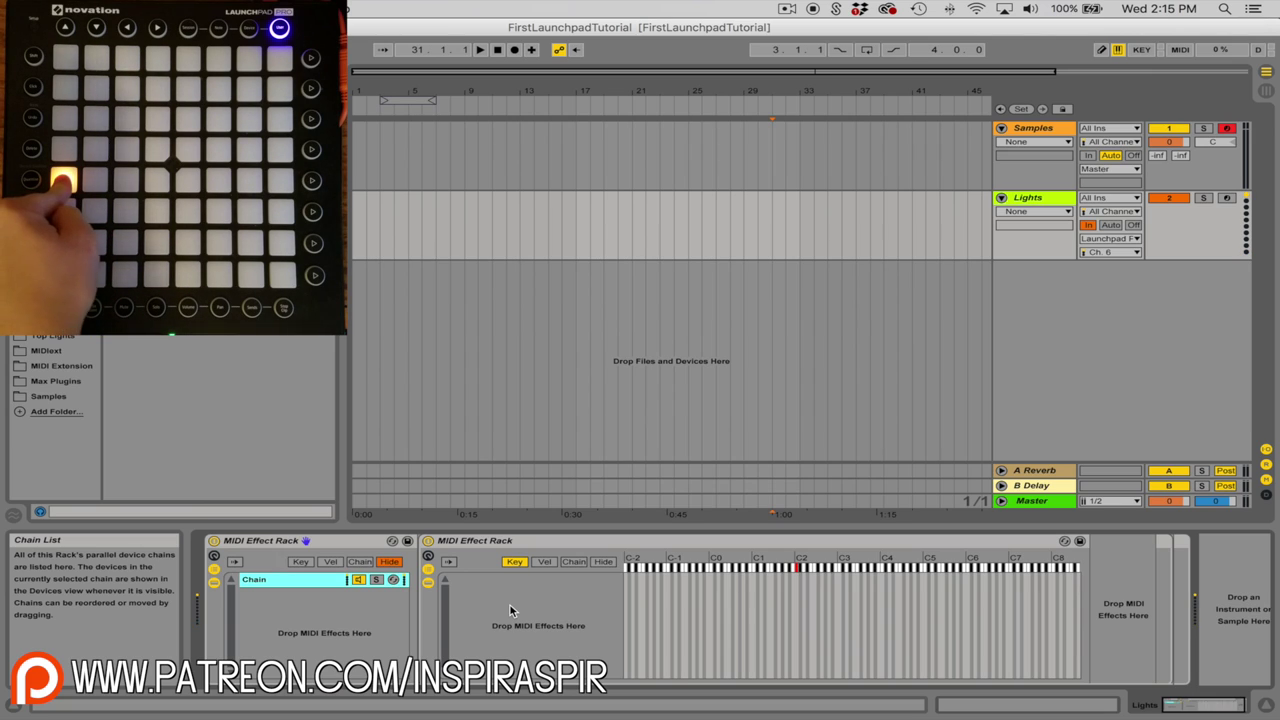
Step: Create a chain in the inner MIDI Effect Rack and stretch its key zone to the keyboard's top
right_click(514, 598)
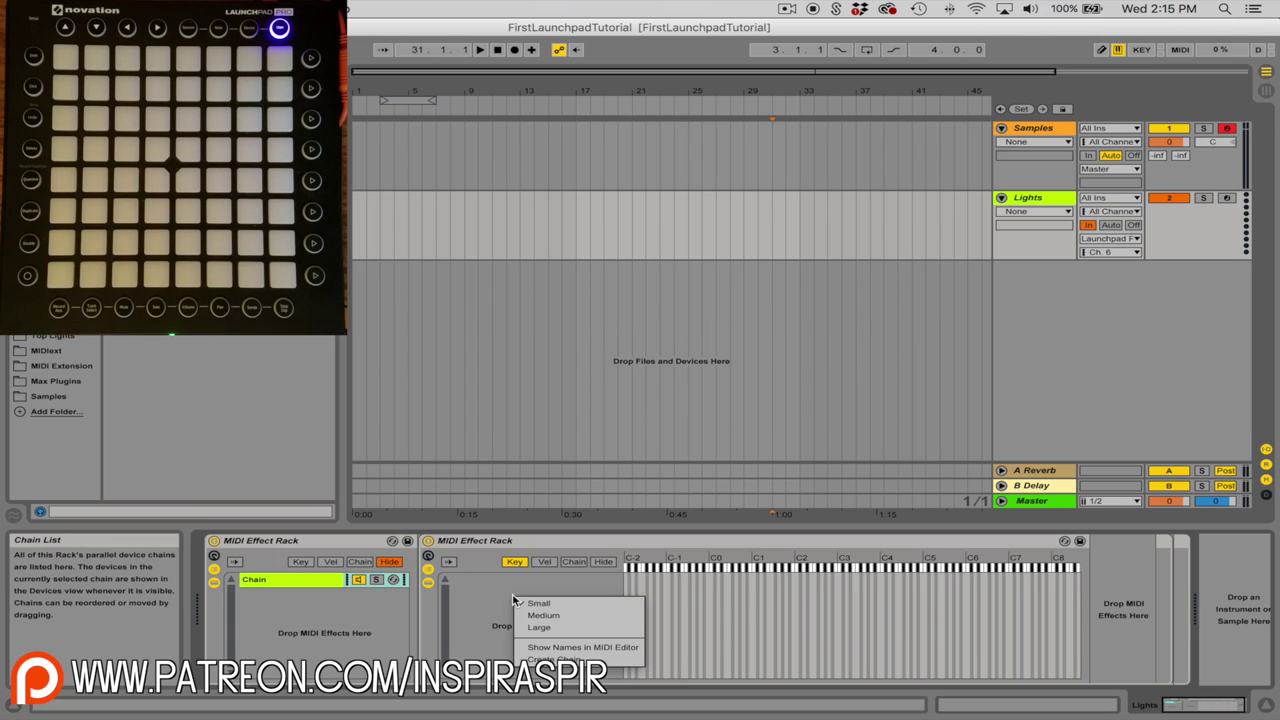
left_click(566, 658)
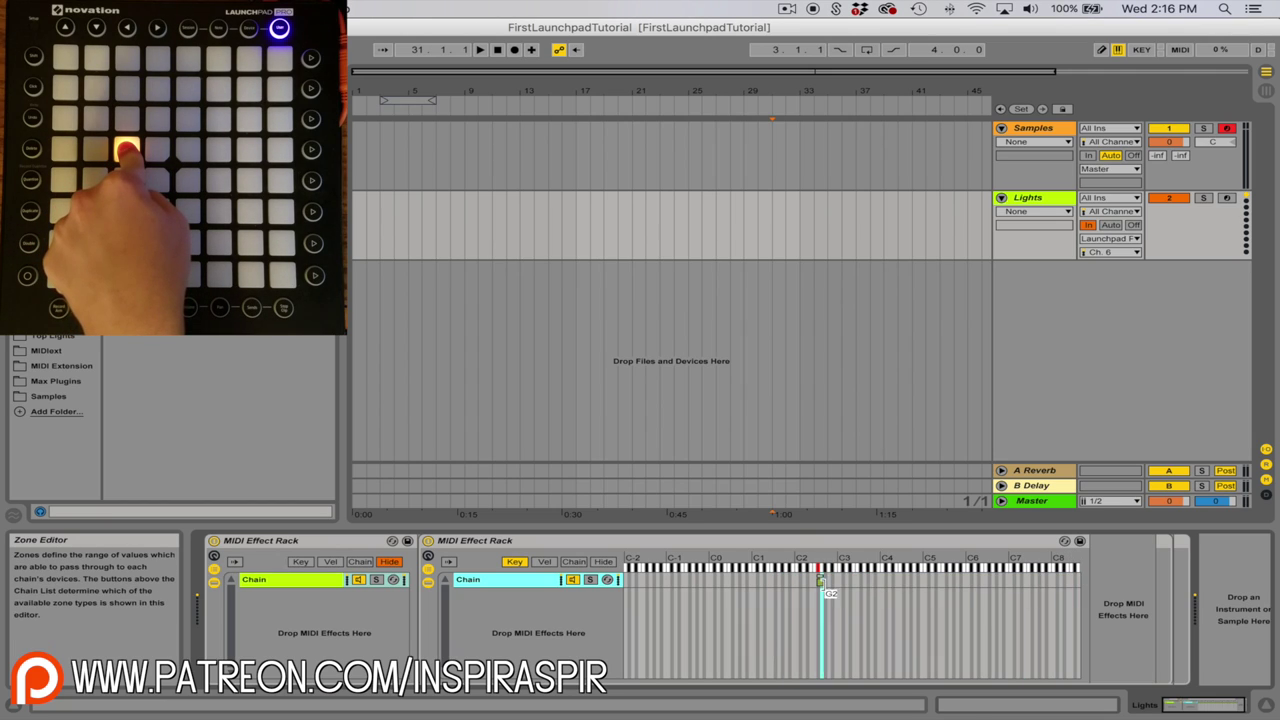
left_click(820, 582)
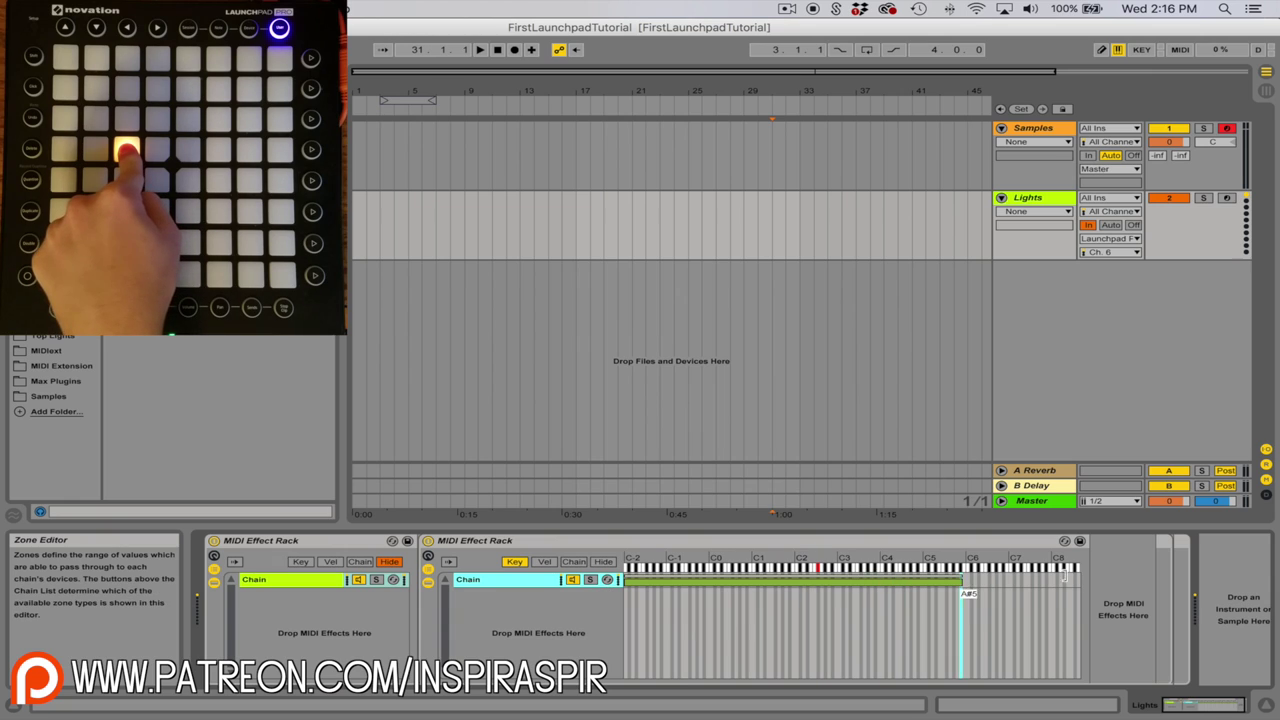
left_click_drag(1066, 577, 1107, 572)
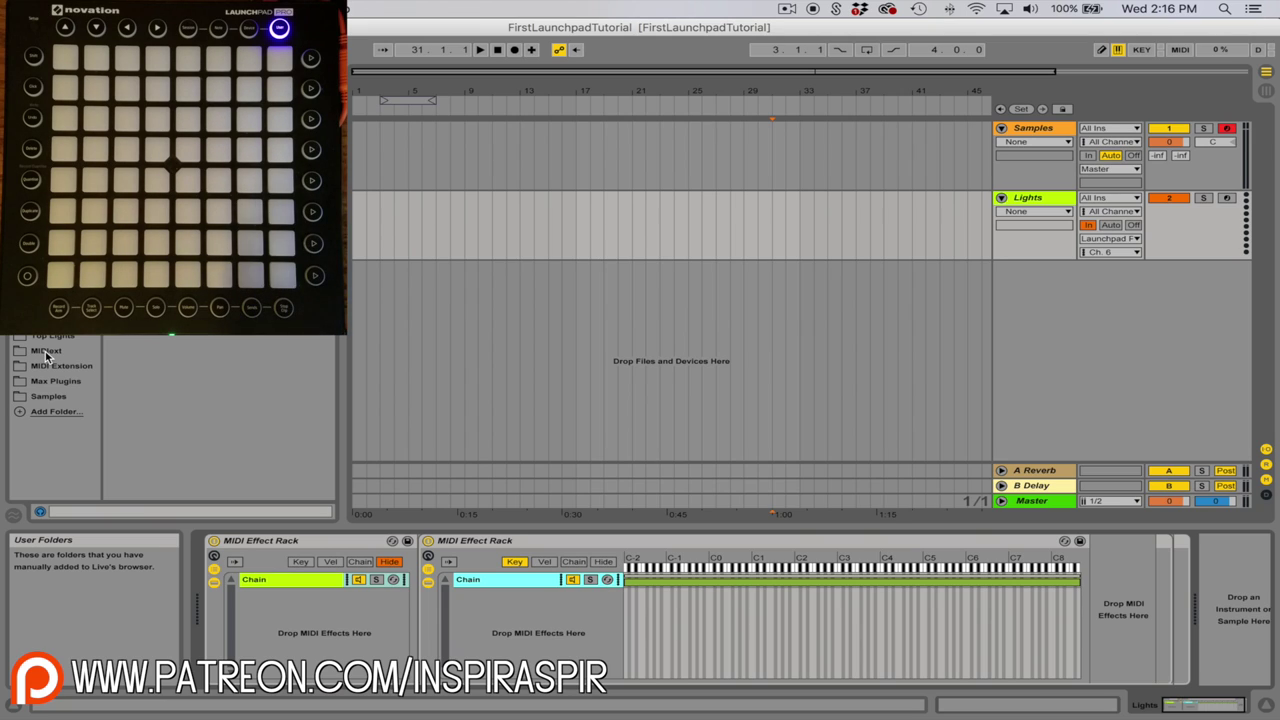
Step: Duplicate the Samples rack's Drum Rack chain and show the chain-select zones
left_click(1032, 133)
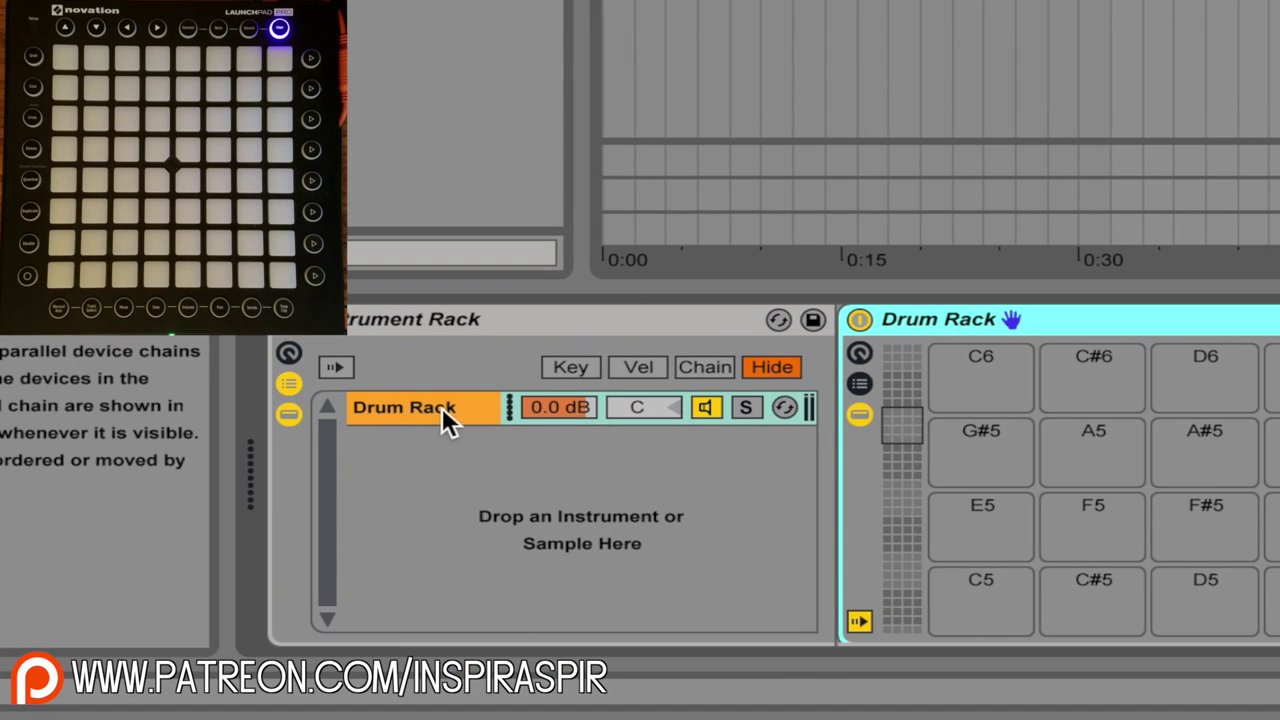
left_click(442, 410)
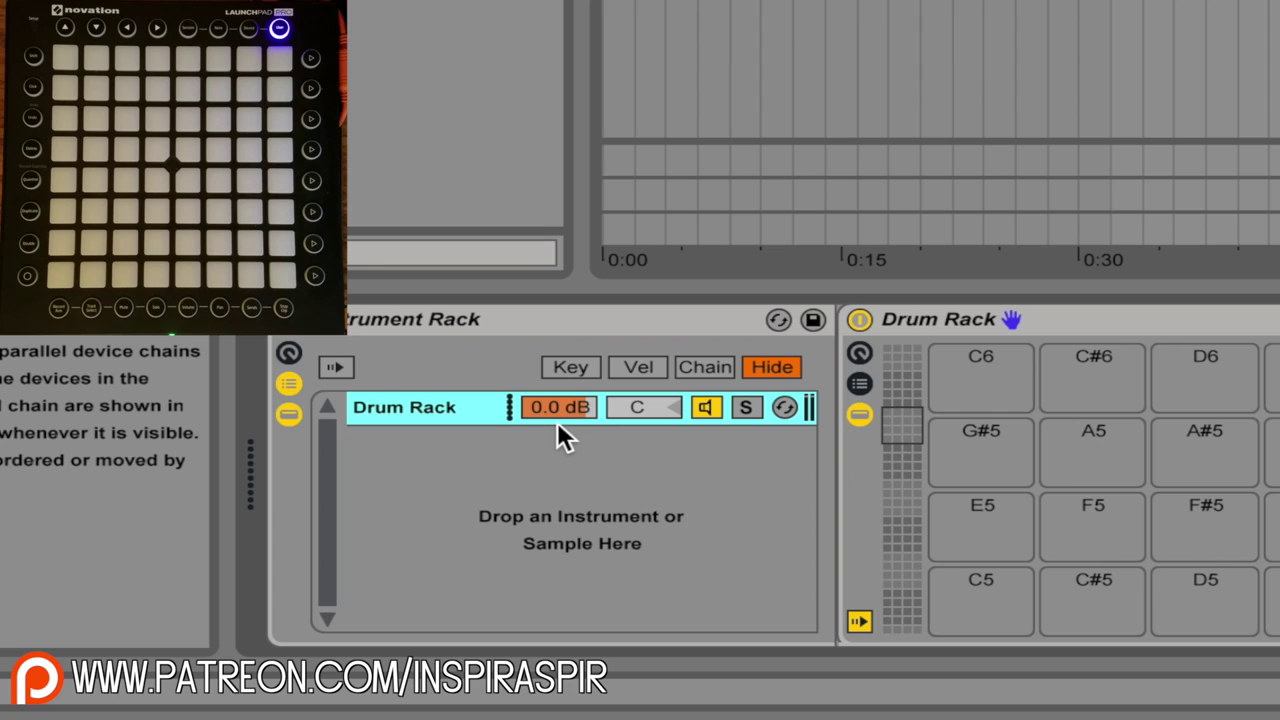
key("ctrl+d")
left_click(715, 367)
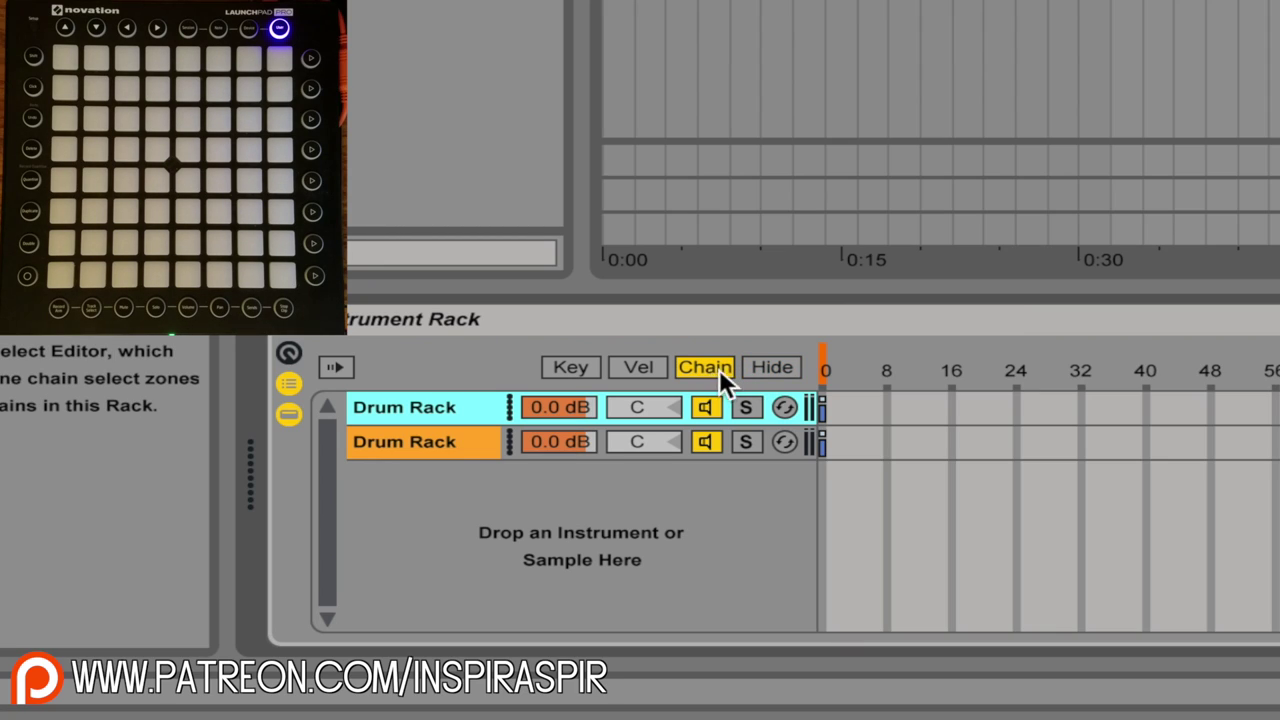
left_click(824, 445)
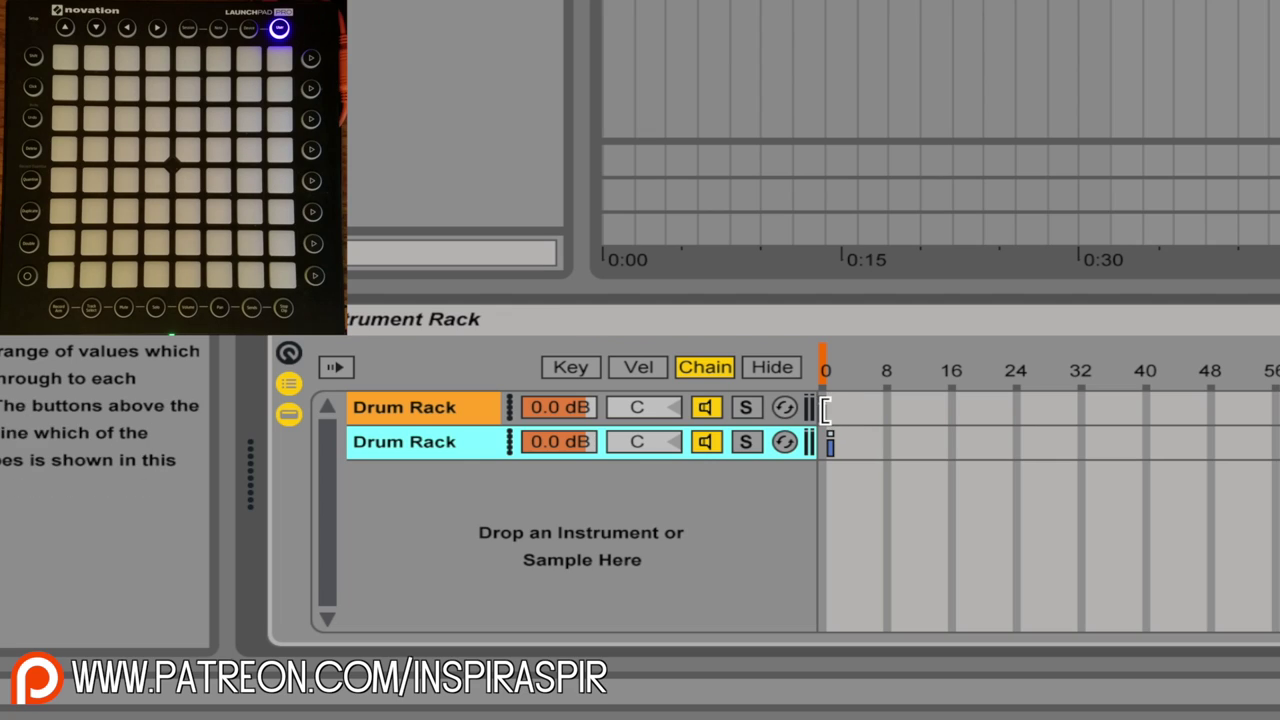
left_click(825, 408)
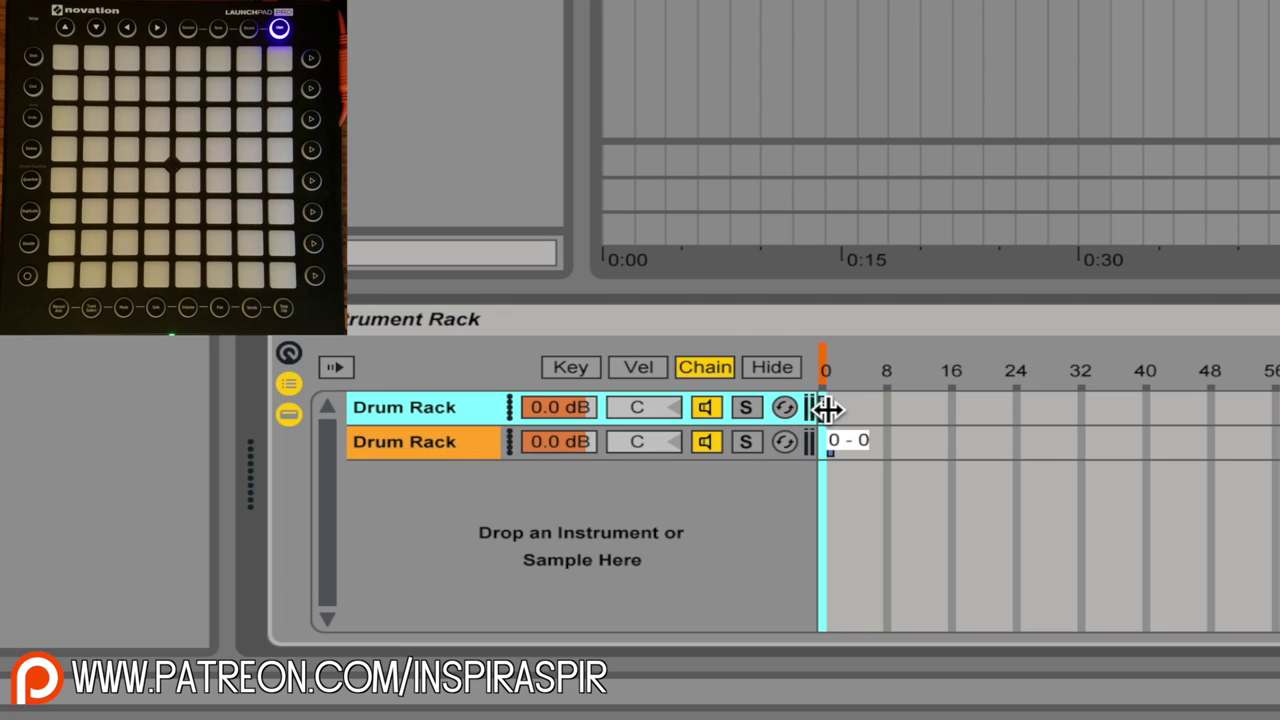
left_click(825, 418)
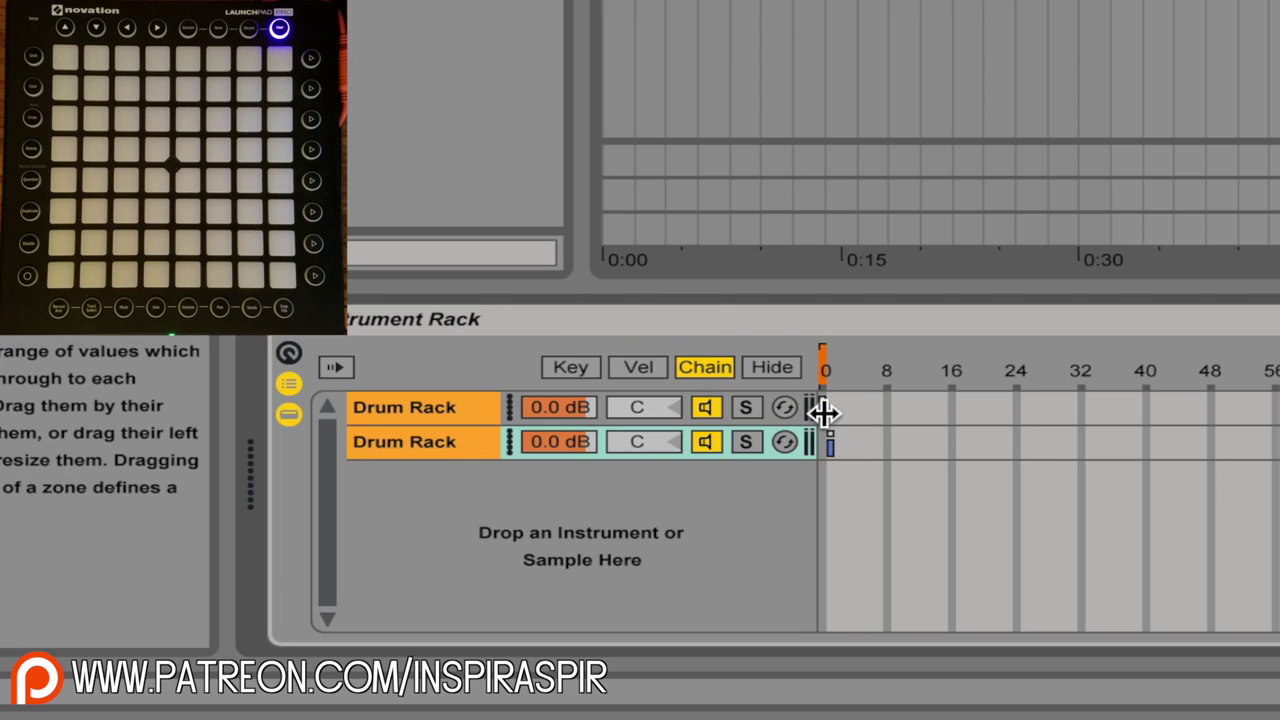
left_click(823, 410)
left_click(830, 441)
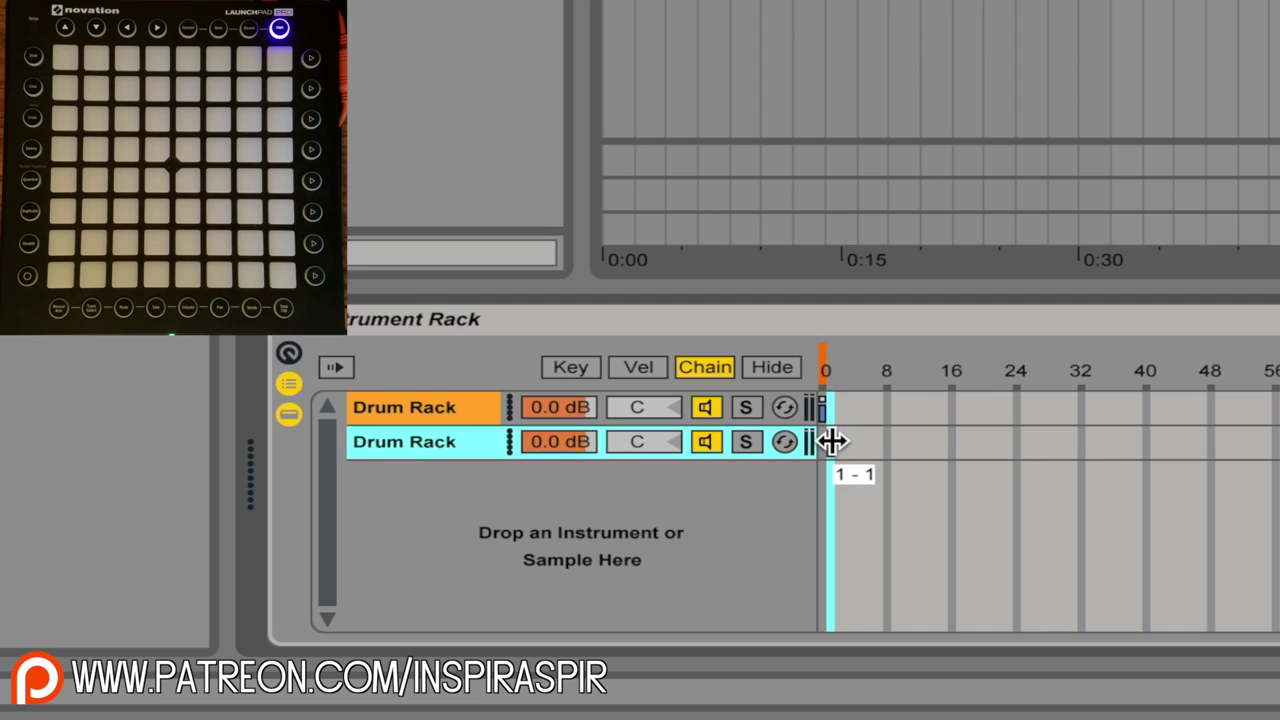
Step: Duplicate the chains twice more, stepping each new chain's select zone upward
left_click(460, 405, "shift")
key("ctrl+d")
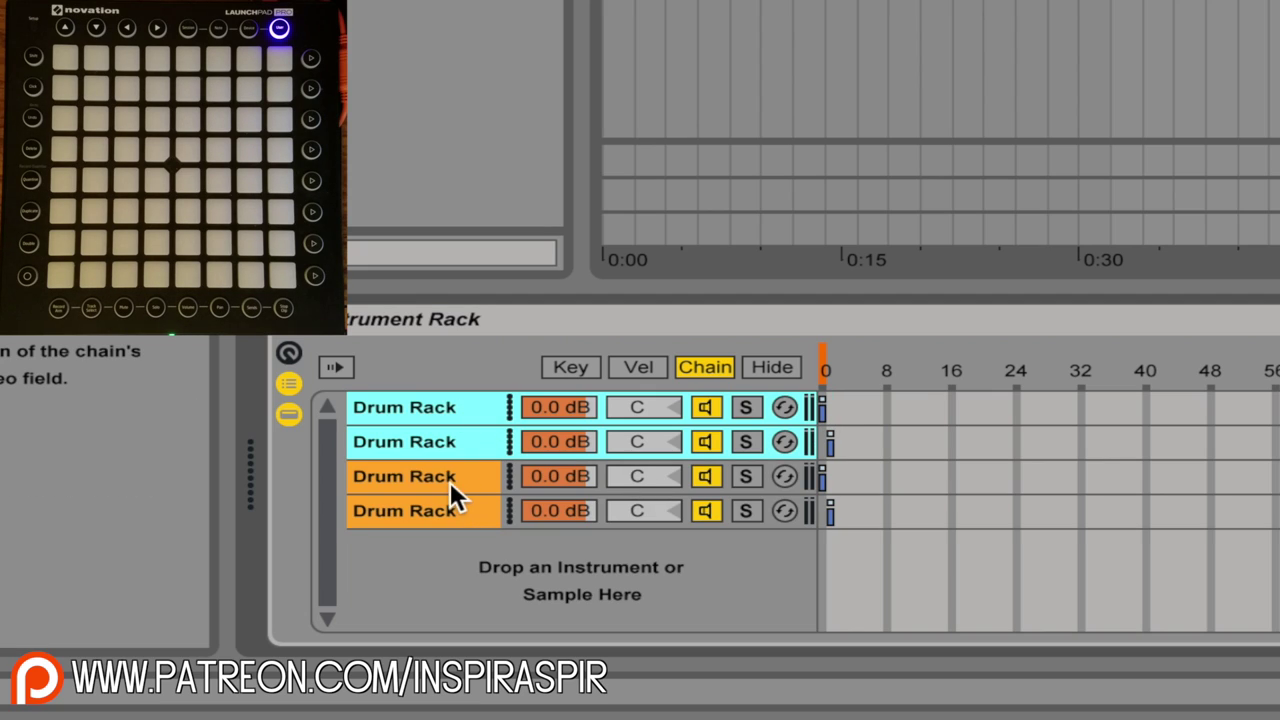
left_click(450, 481)
left_click(444, 500, "shift")
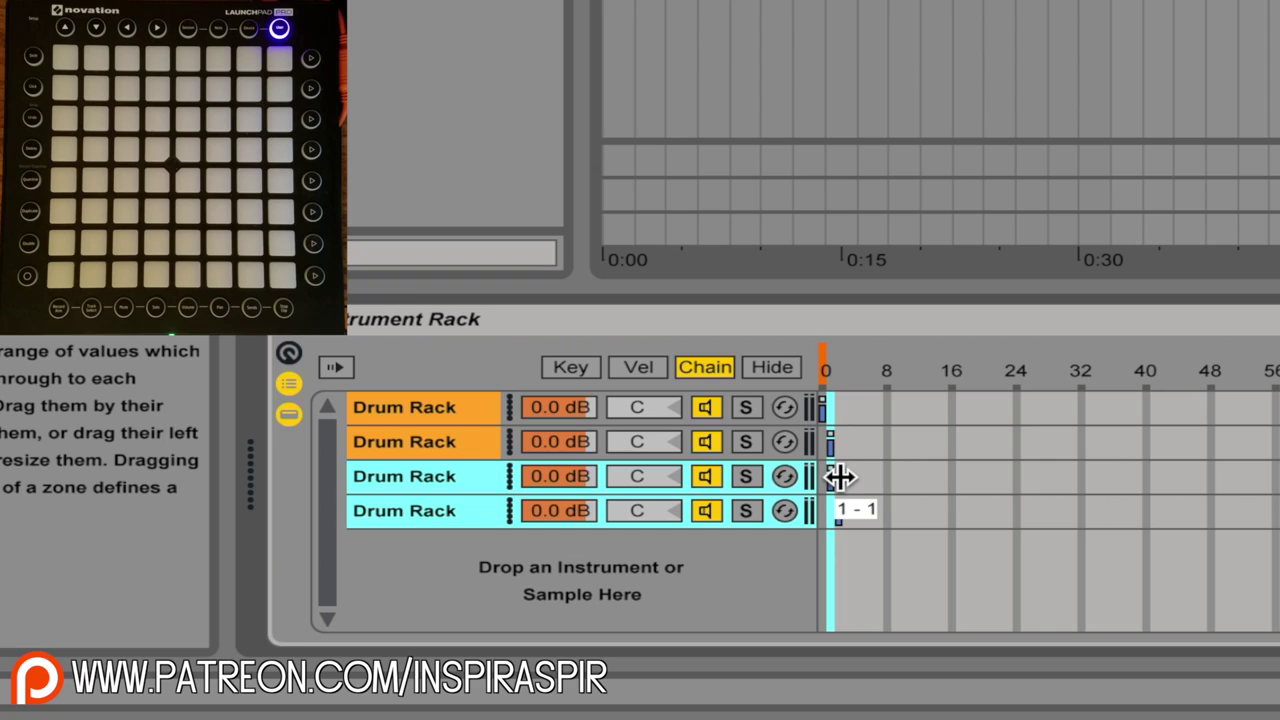
left_click_drag(838, 477, 846, 477)
left_click(468, 412)
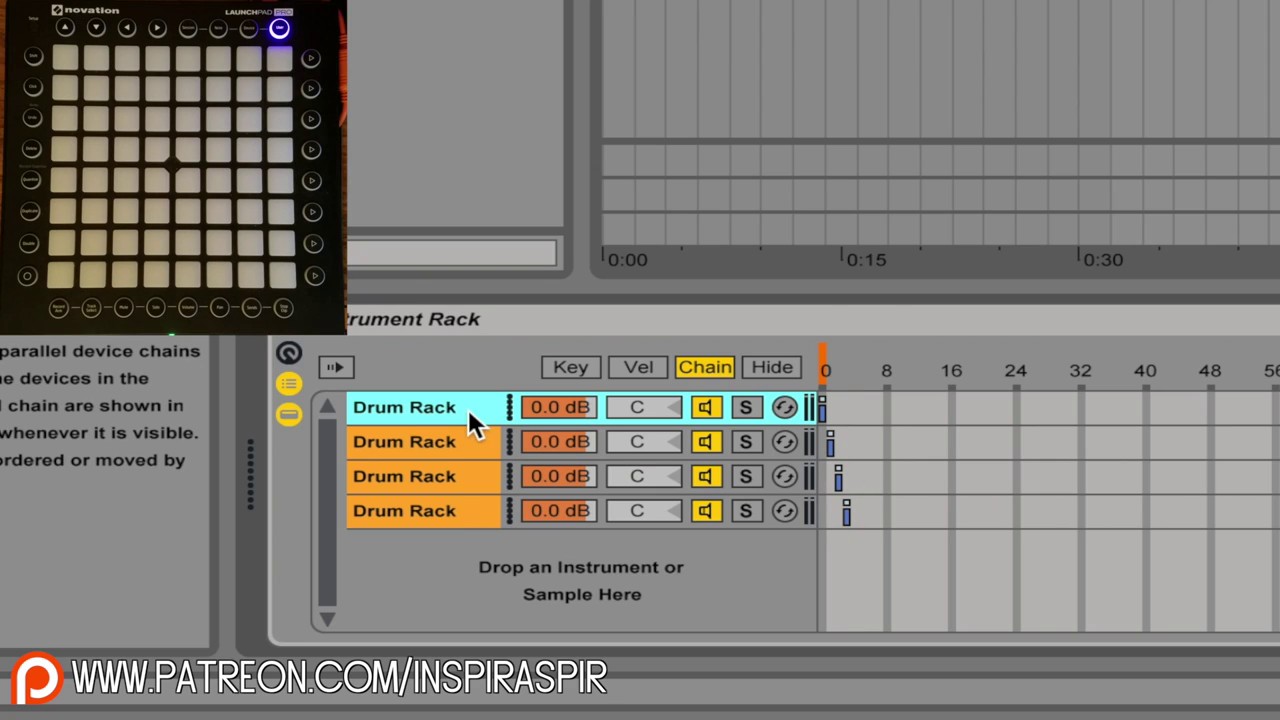
left_click(440, 509, "shift")
key("ctrl+d")
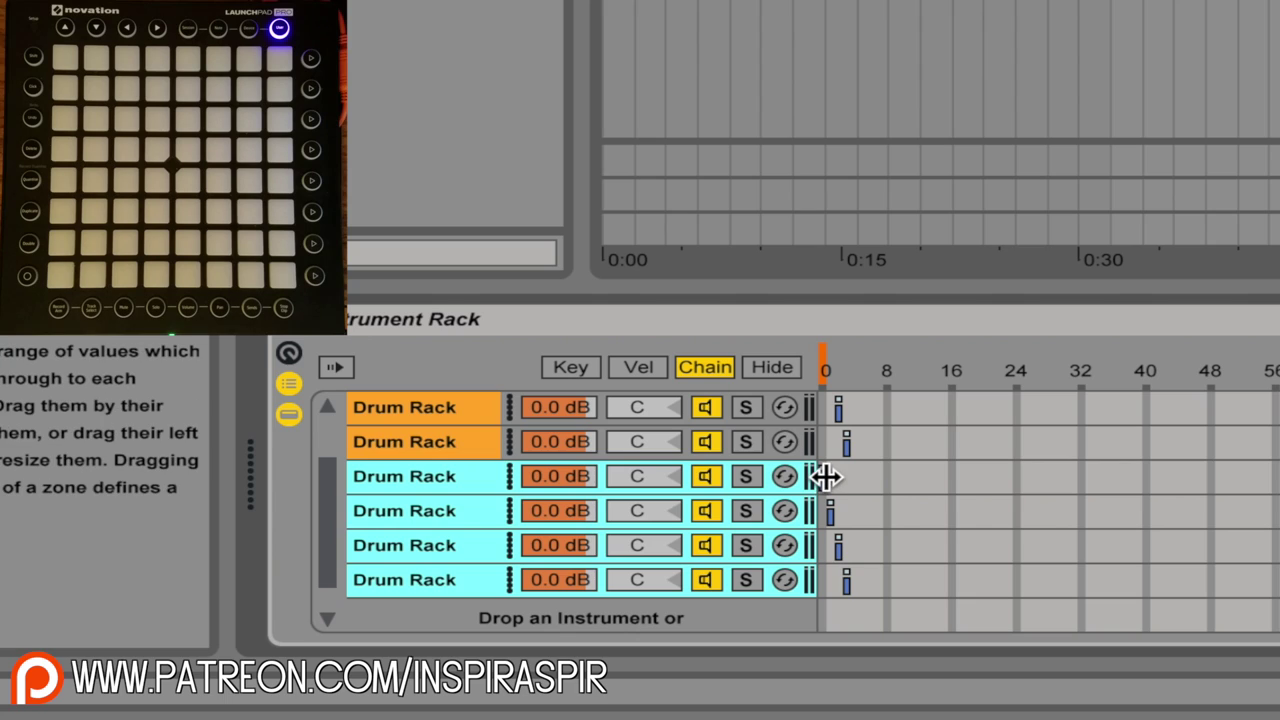
left_click_drag(826, 477, 860, 477)
left_click(484, 418)
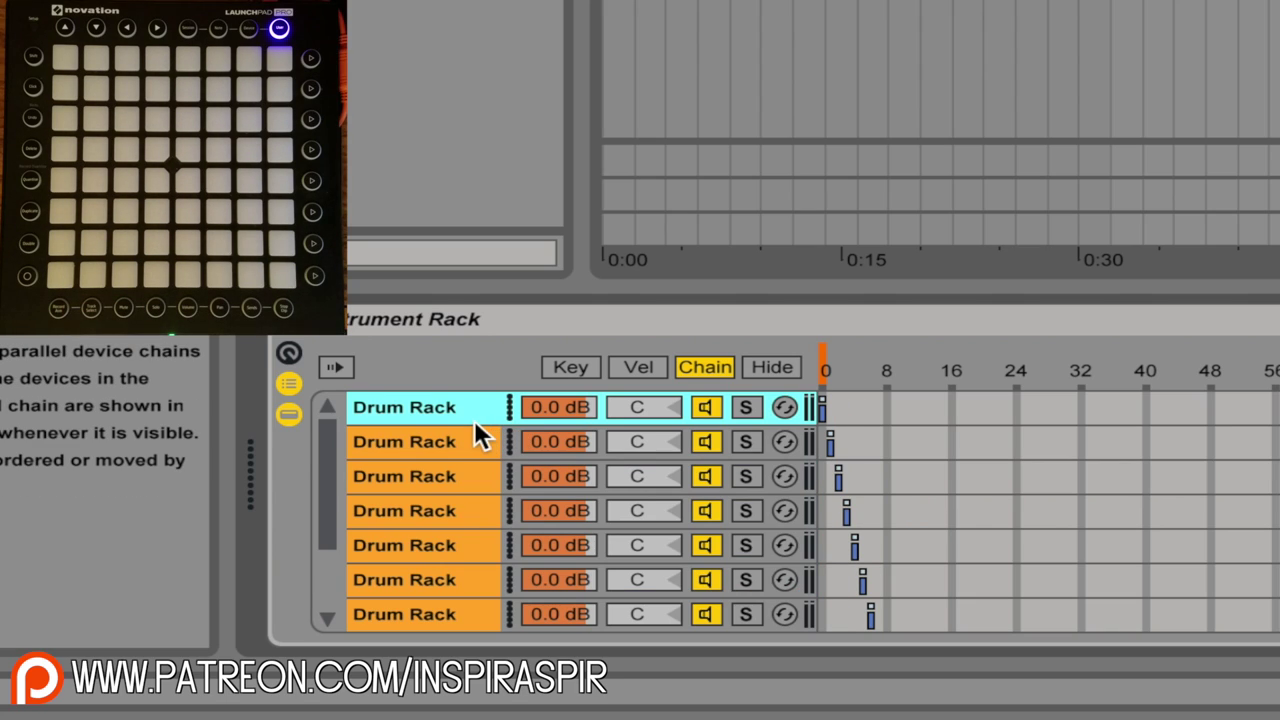
Step: Rename the Instrument Rack's Drum Rack chains Page1, Page2 and so on through Page8
key("ctrl+r")
type("Page")
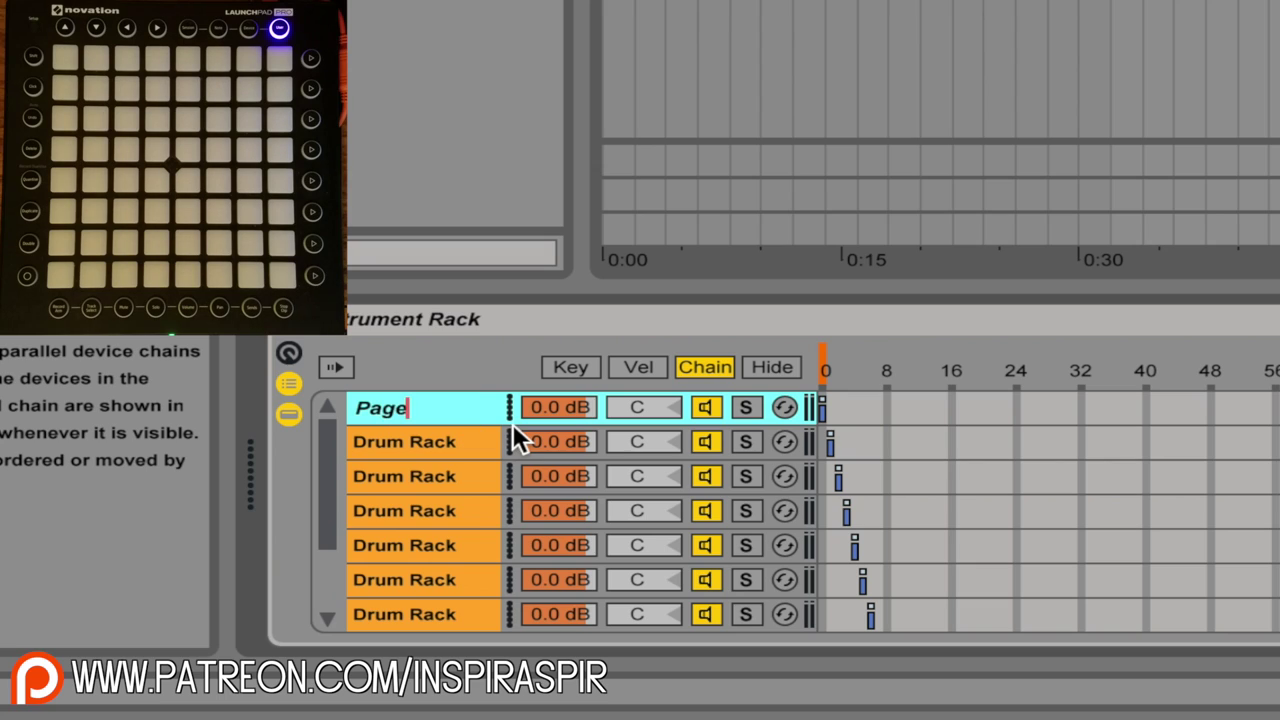
type("1")
left_click(481, 432)
key("ctrl+r")
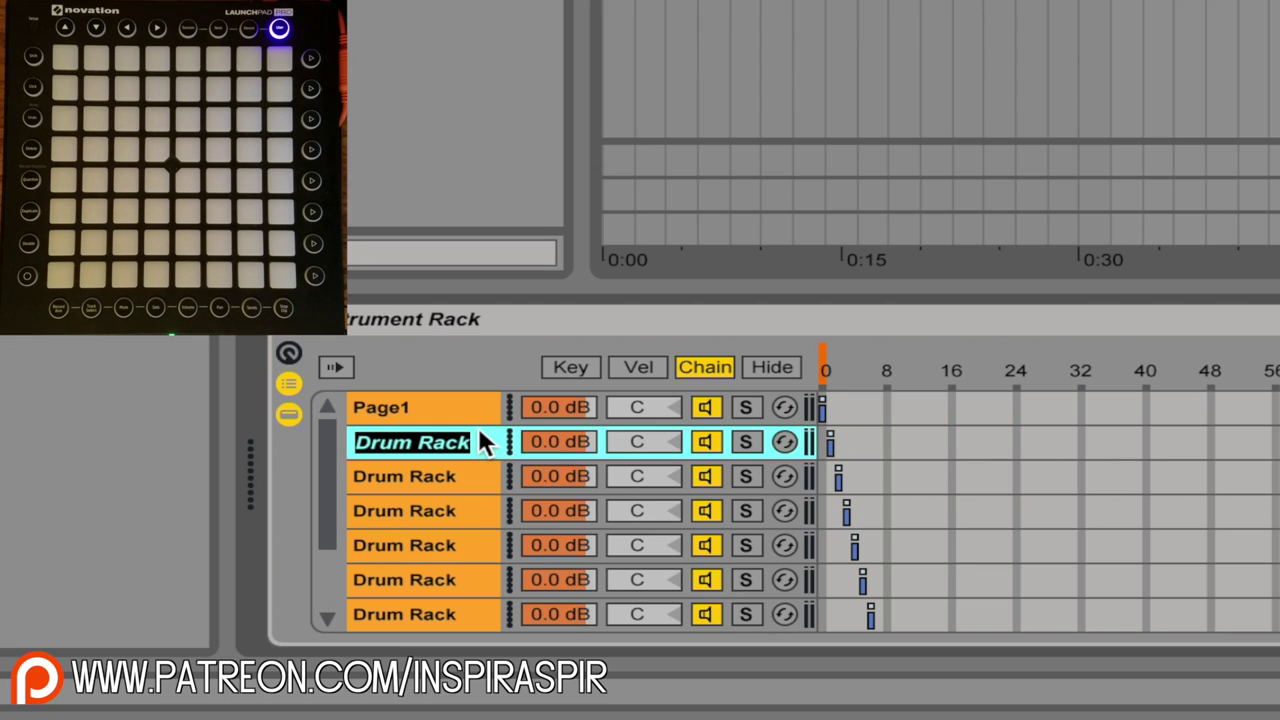
type("Page2")
key("Return")
left_click(405, 540)
key("ctrl+r")
type("Page8")
scroll(530, 510, "up", 3)
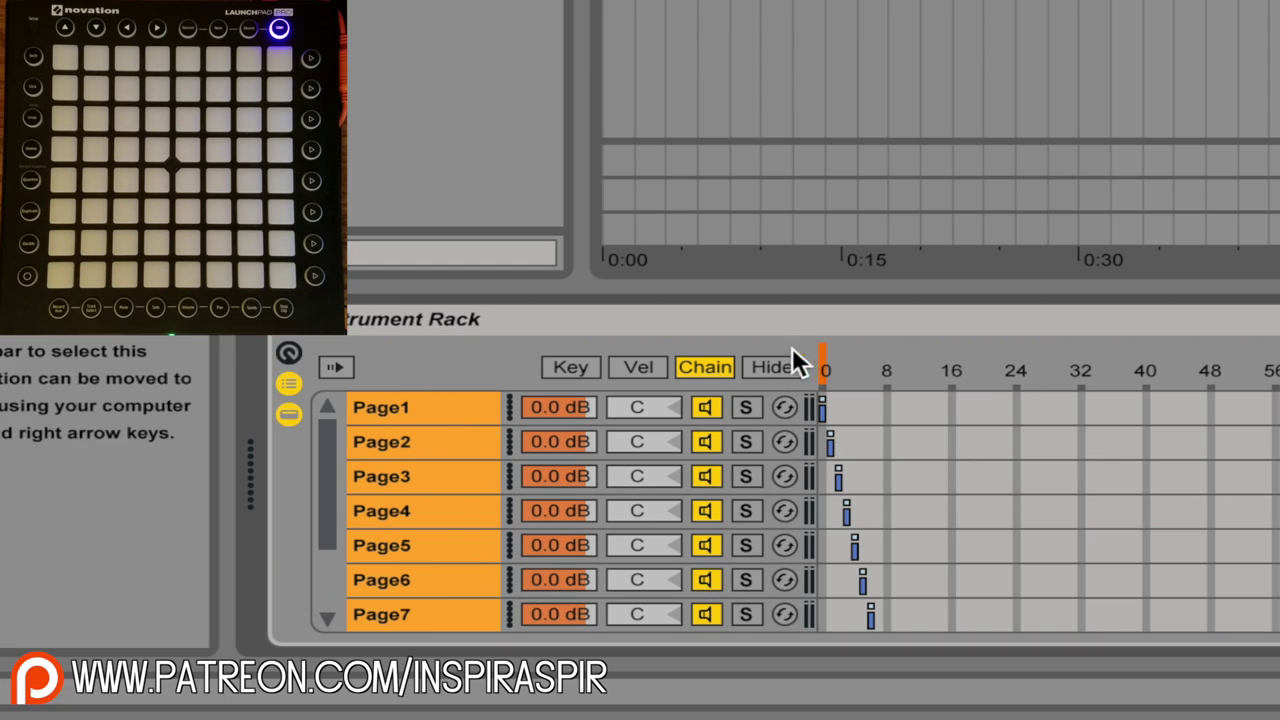
Step: Assign the chain selector to Macro 1 and pick that macro for Launchpad MIDI mapping
right_click(849, 356)
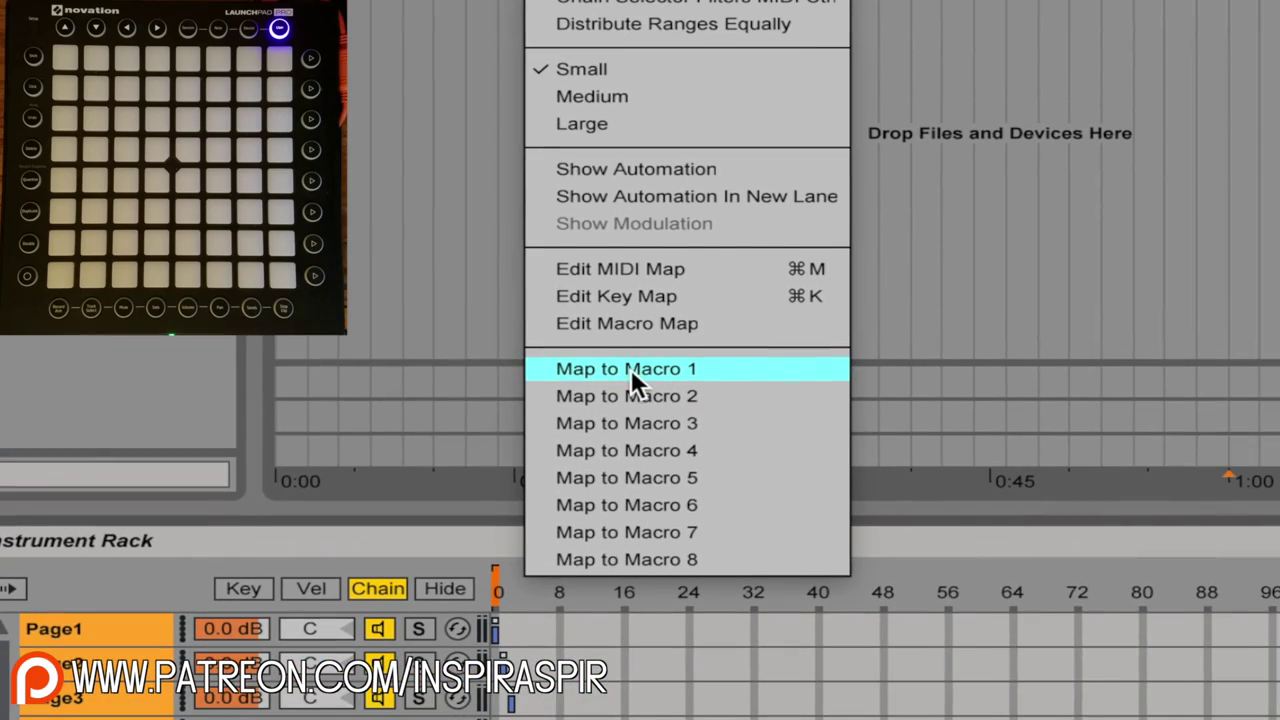
left_click(631, 369)
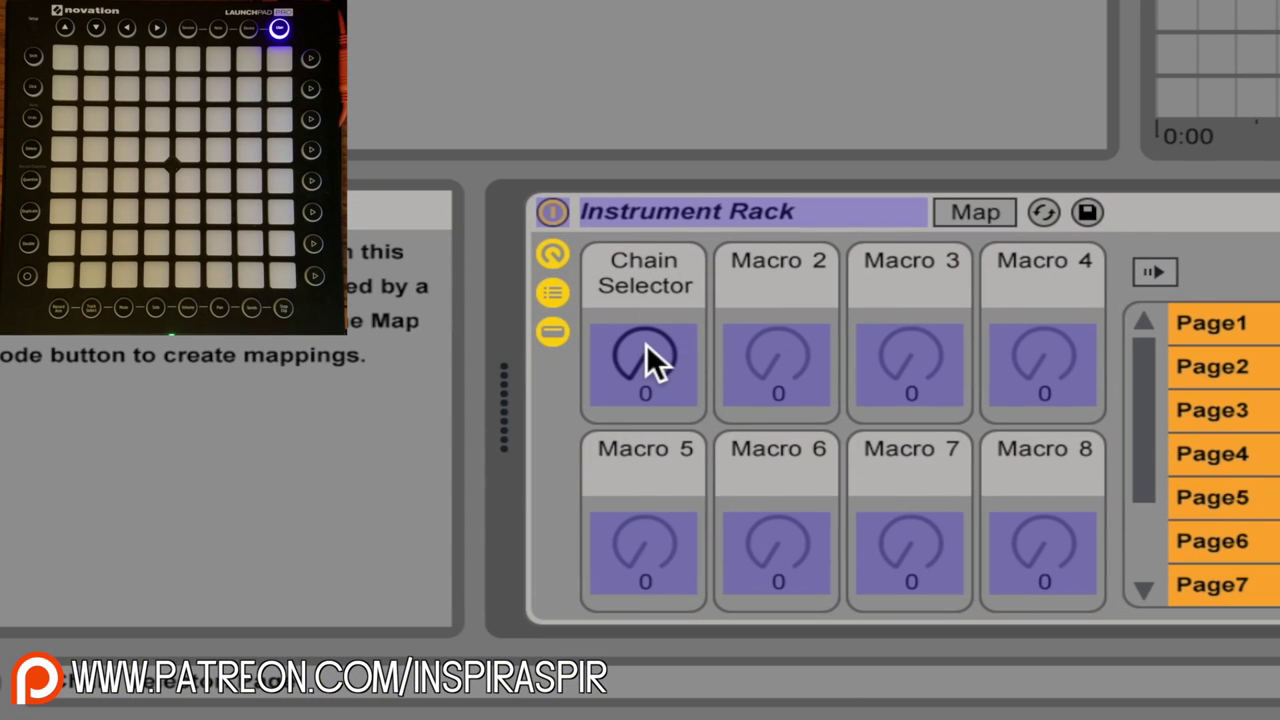
left_click(646, 344)
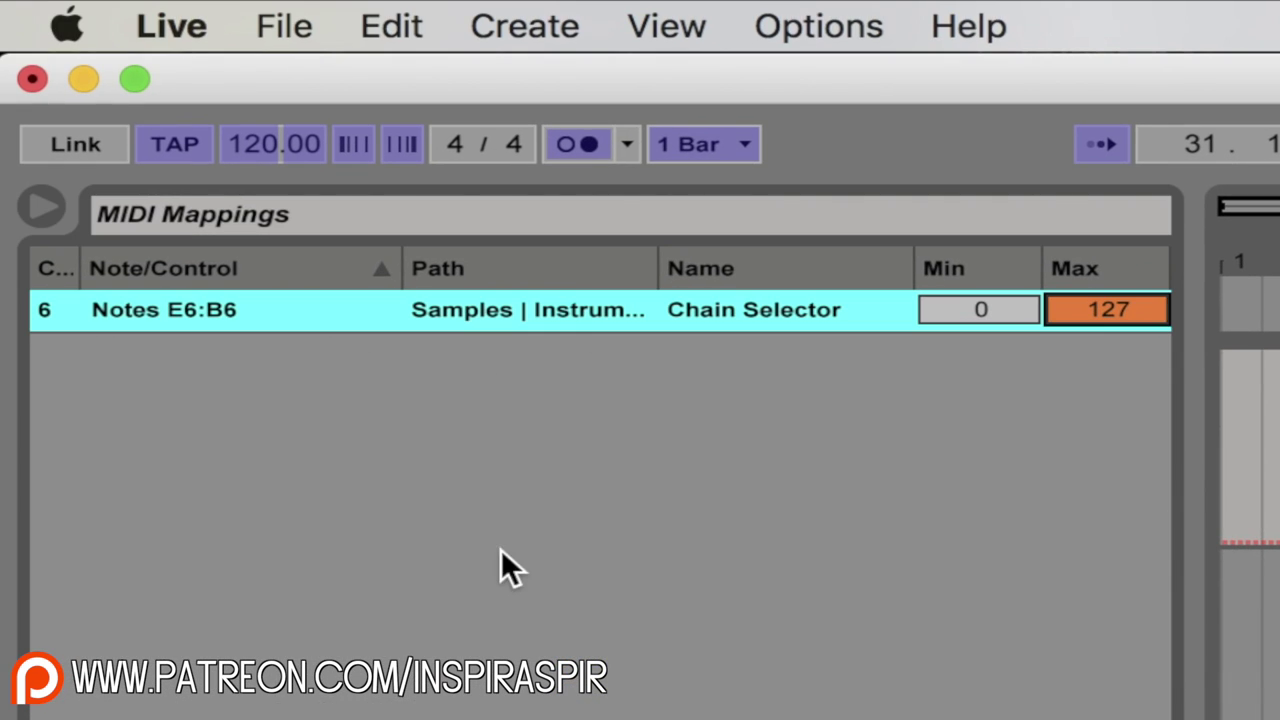
Step: Set the Chain Selector mapping's Max value to 7
left_click(1138, 312)
type("7")
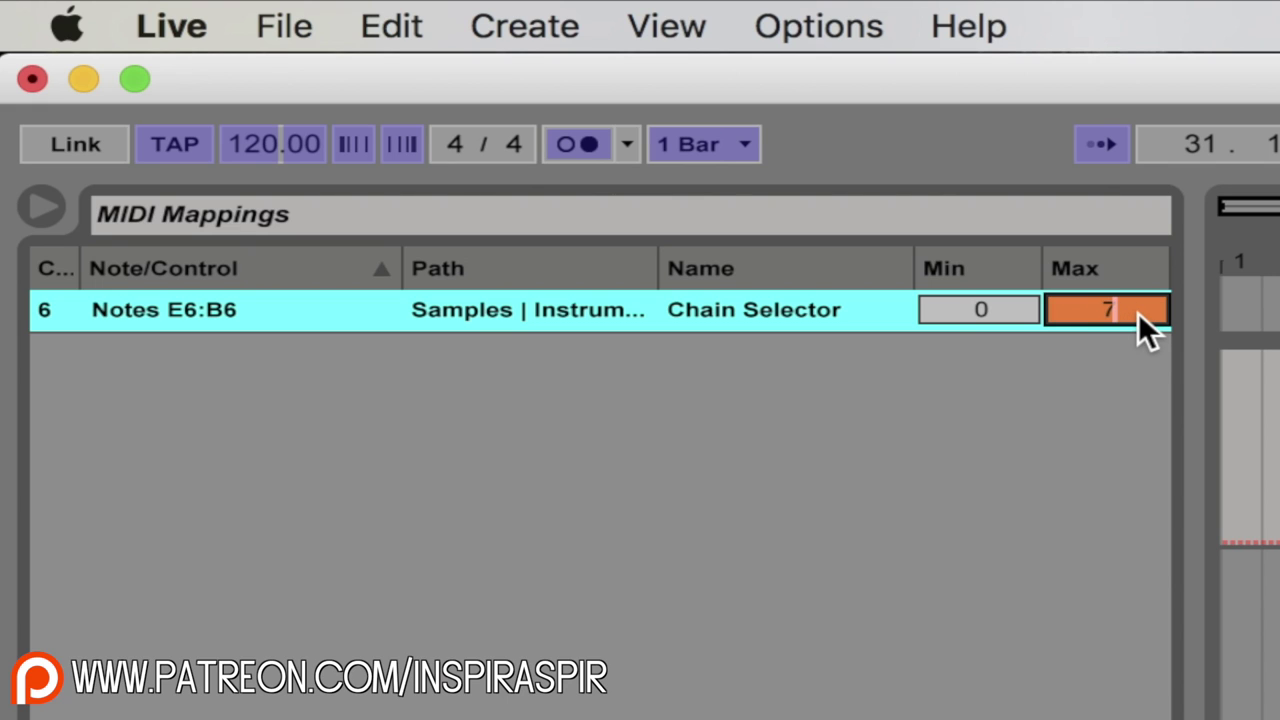
key("Return")
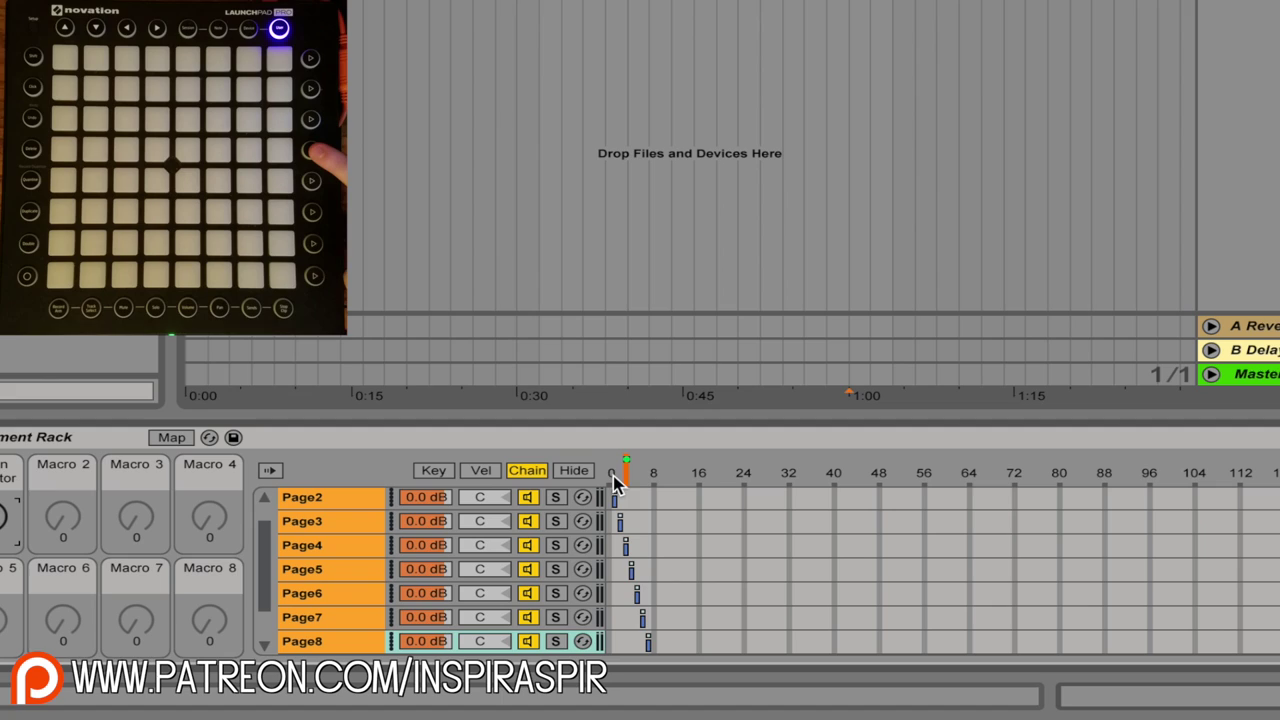
Step: Test the Page4, Page1 and Page2 chains, then reselect the Lights track to show its racks
left_click(623, 547)
scroll(343, 505, "up", 1)
left_click(325, 500)
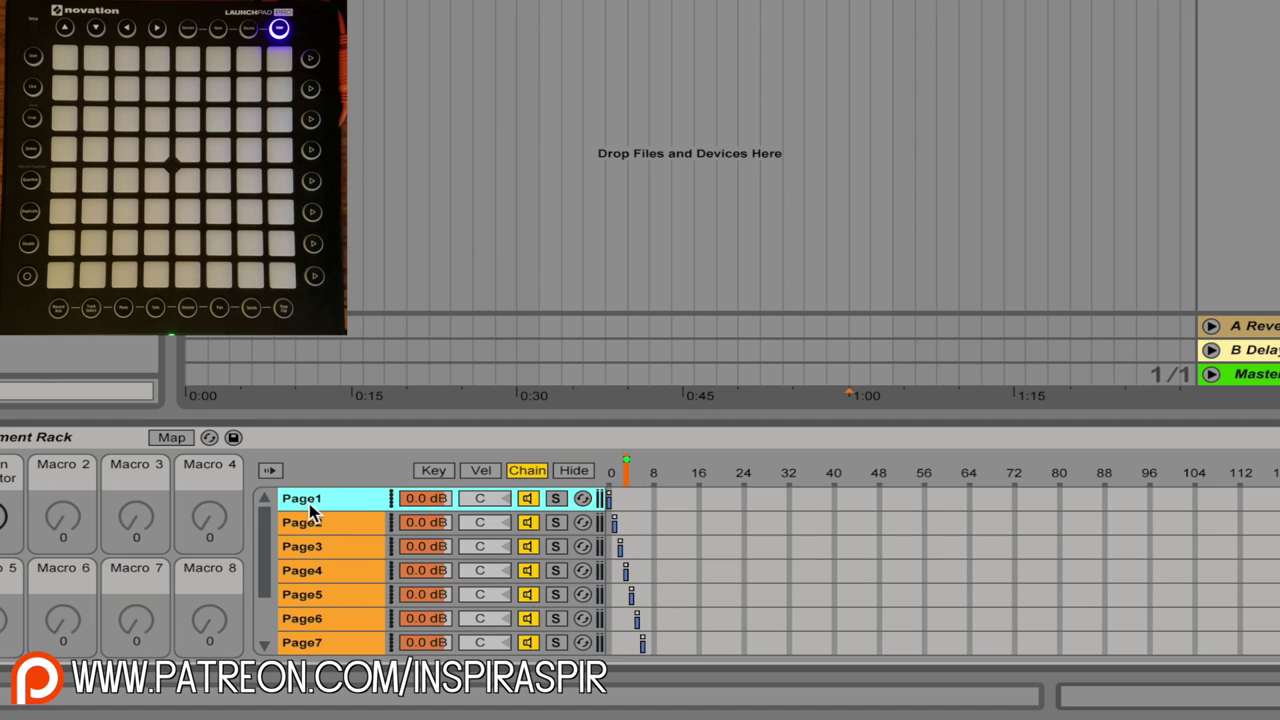
left_click(329, 528)
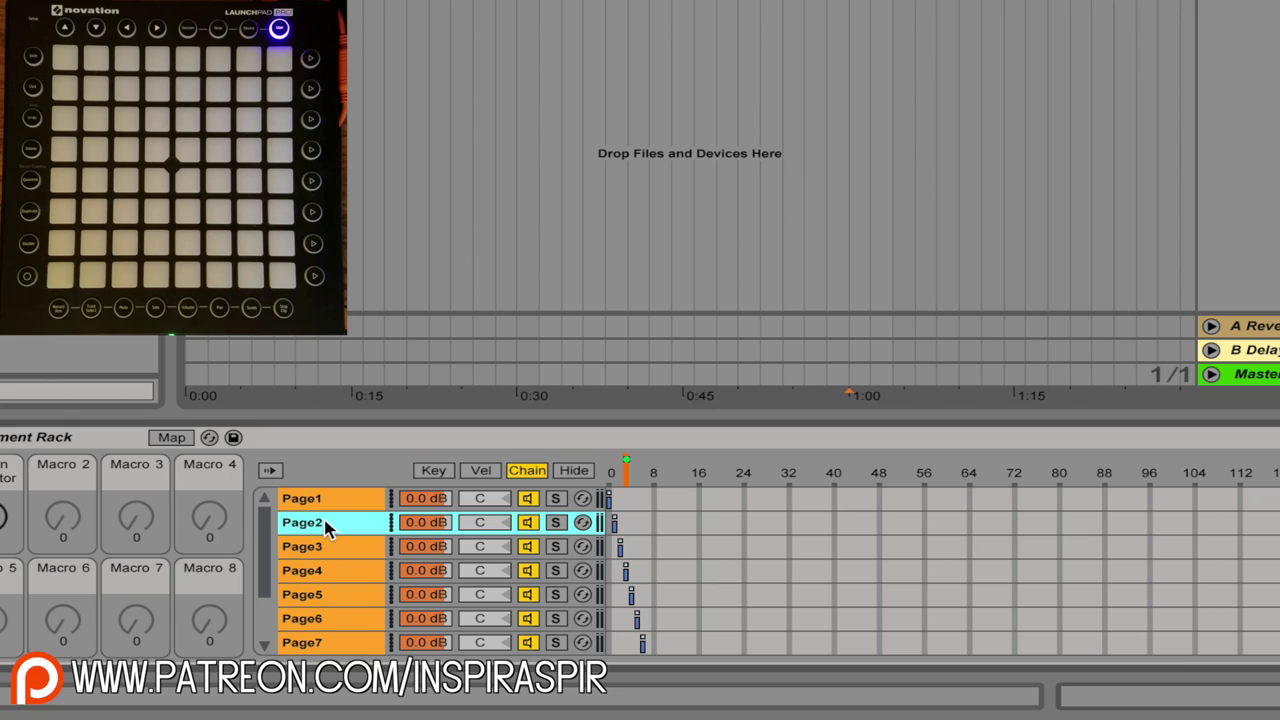
scroll(327, 508, "down", 3)
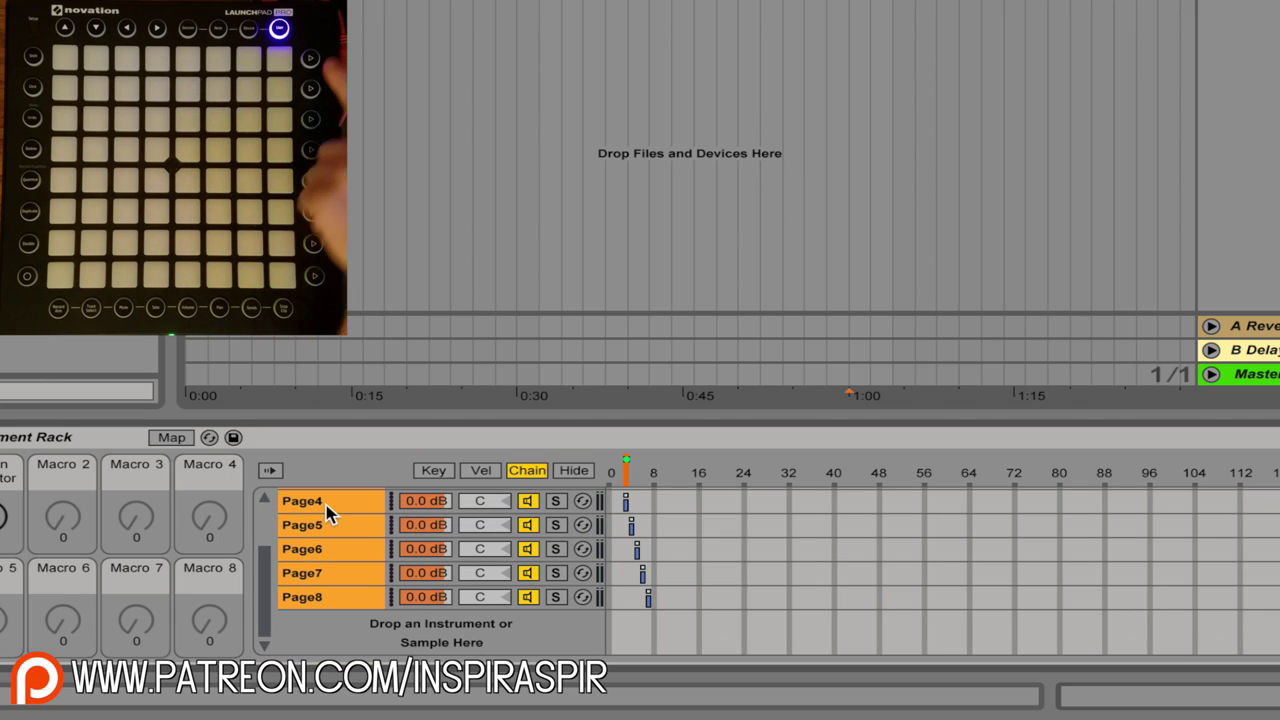
scroll(320, 540, "up", 3)
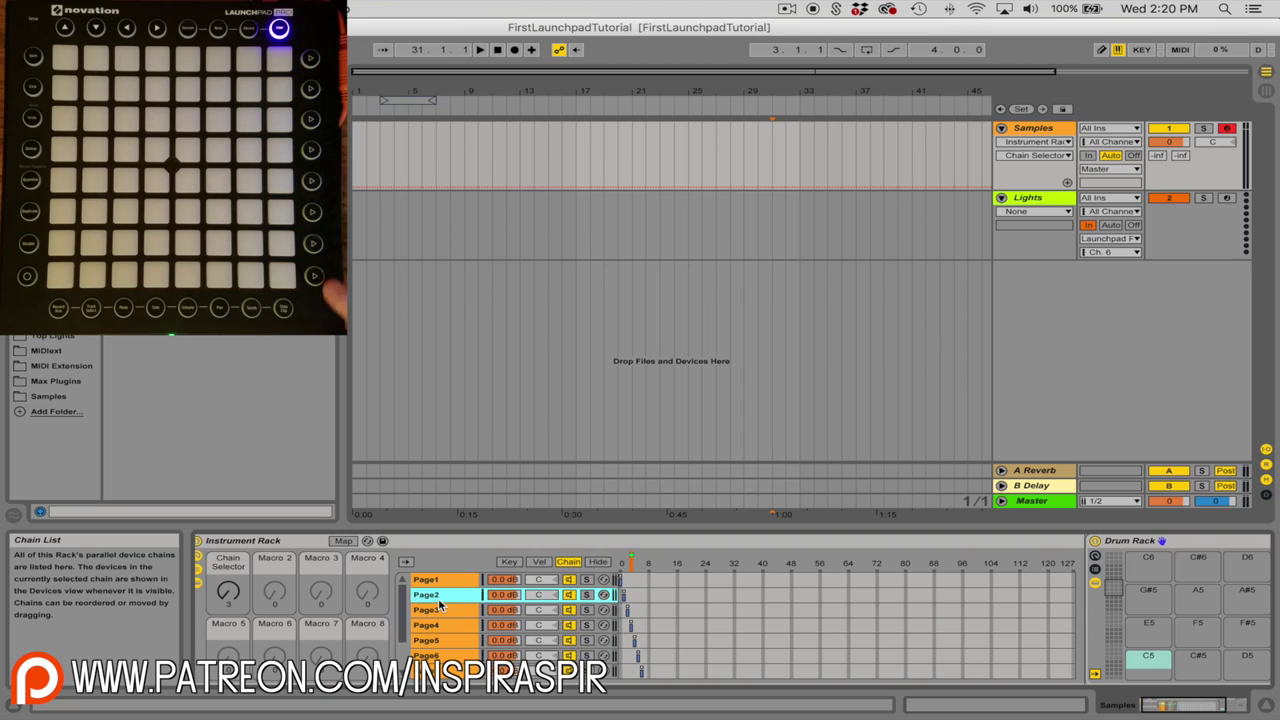
left_click(1060, 200)
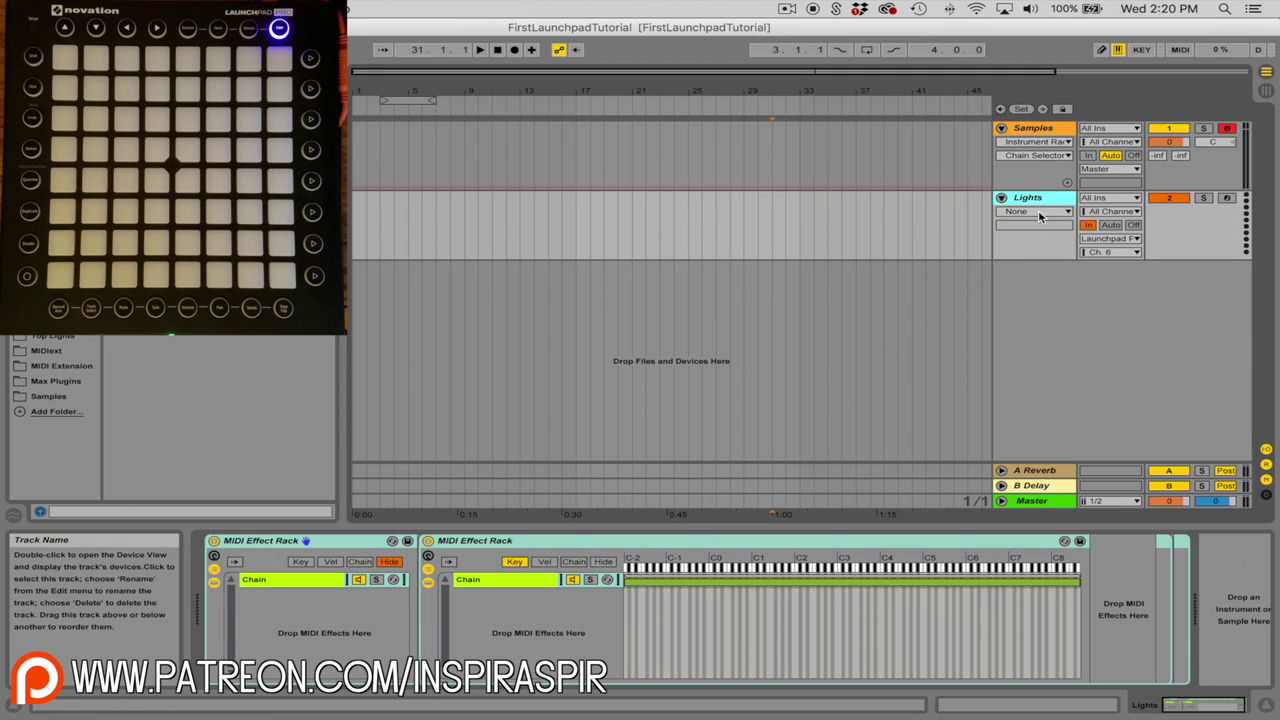
Step: Map the Lights rack's chain selector to Macro 1
left_click(360, 562)
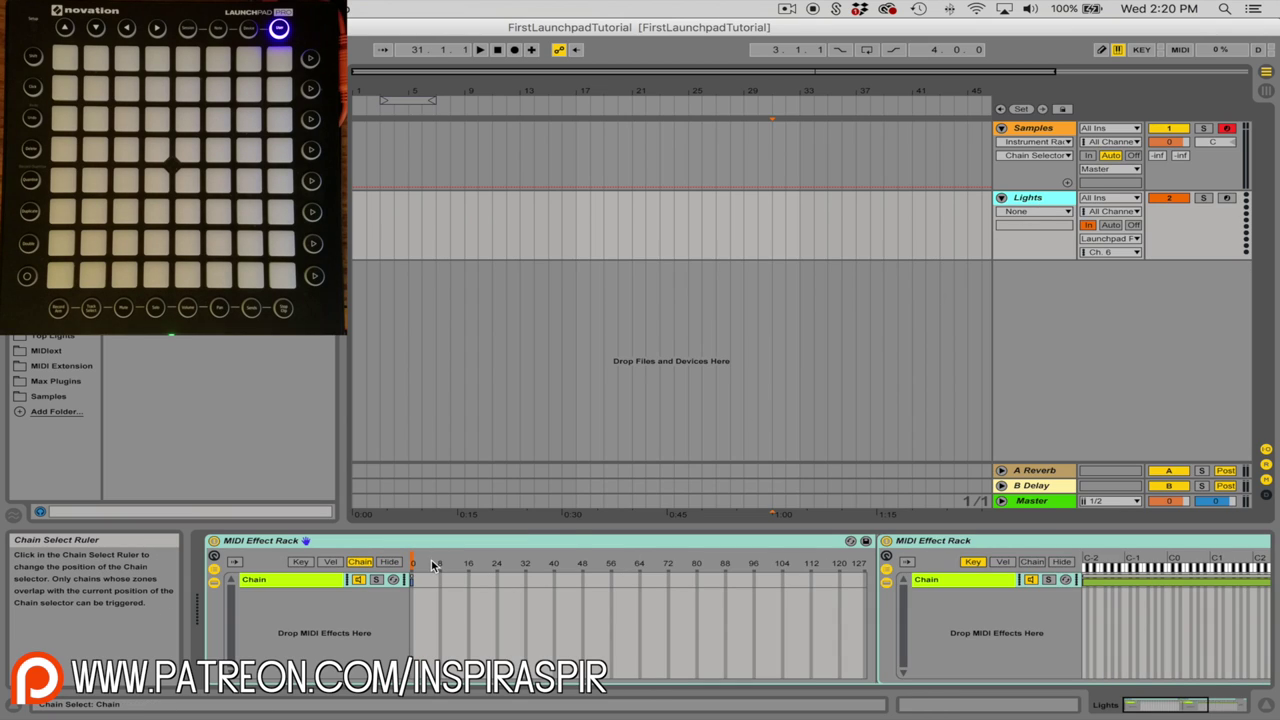
right_click(437, 563)
left_click(486, 468)
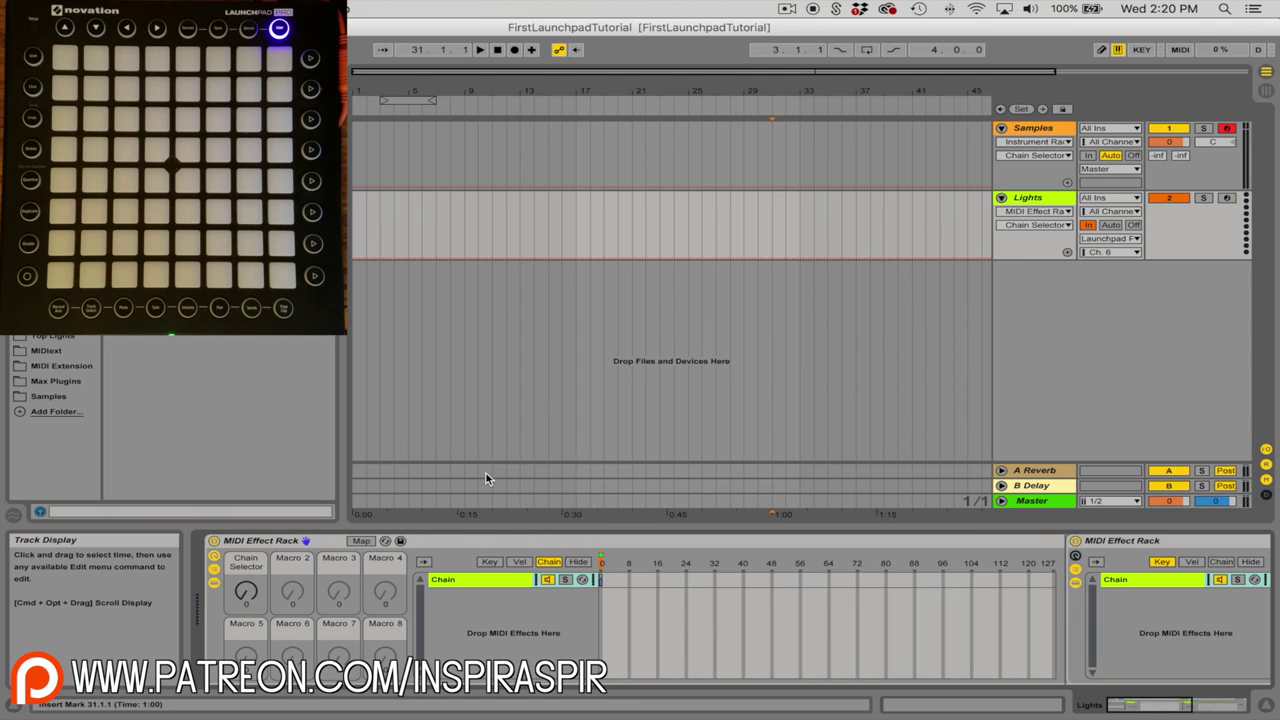
Step: MIDI-map the Chain Selector macro to Launchpad notes E6–B6 with a maximum of 7
left_click(1180, 49)
left_click(256, 597)
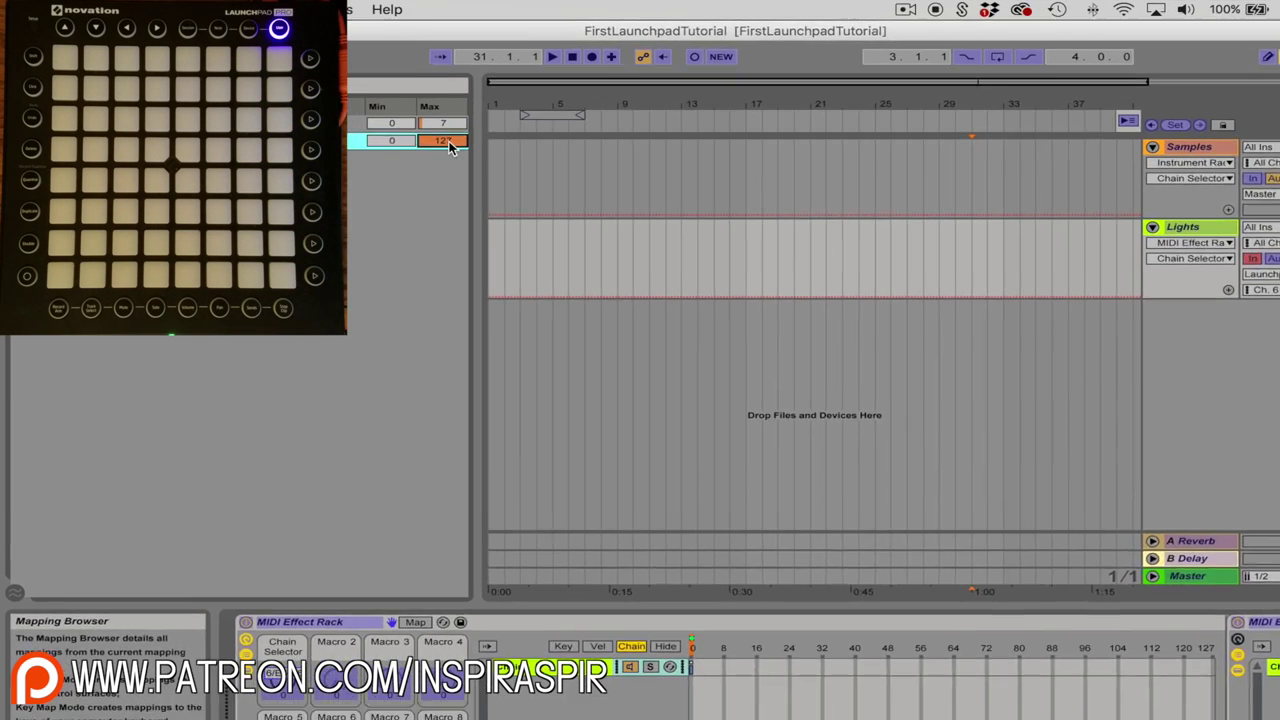
left_click(391, 122)
type("7")
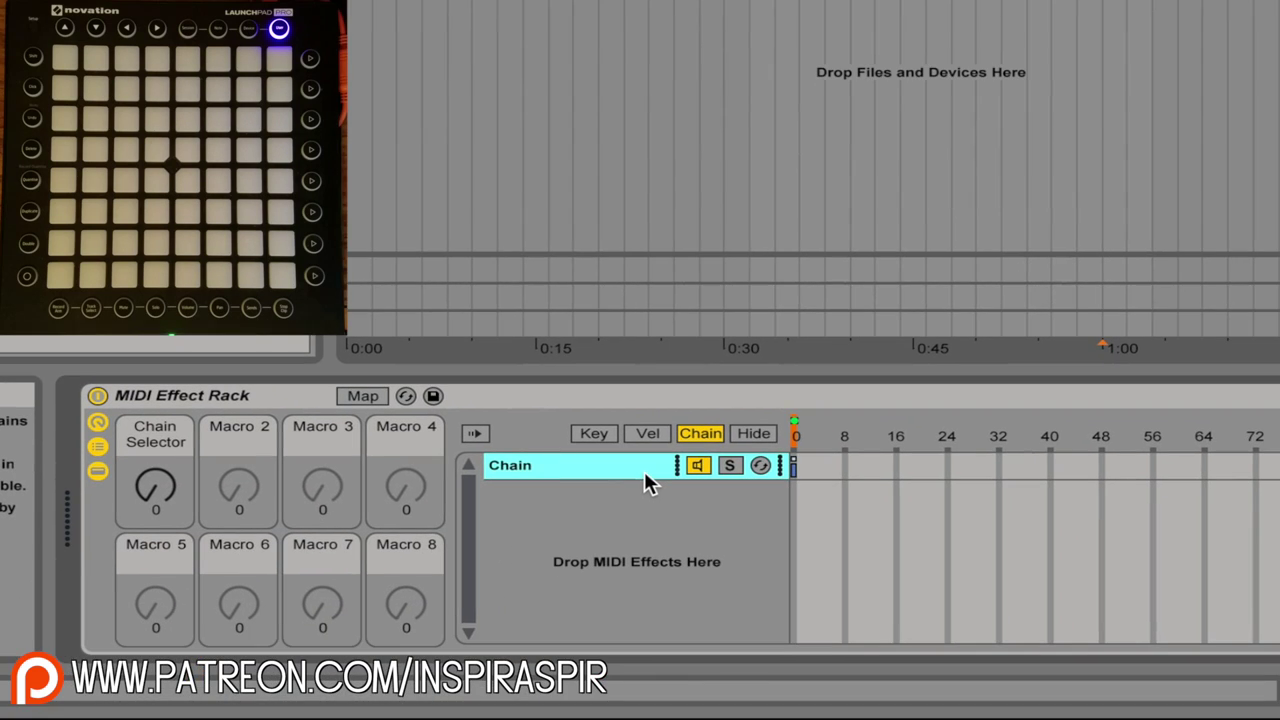
Step: Duplicate the Lights rack chain up to eight chains, Page1 through Page8, and select Page6
key("ctrl+d")
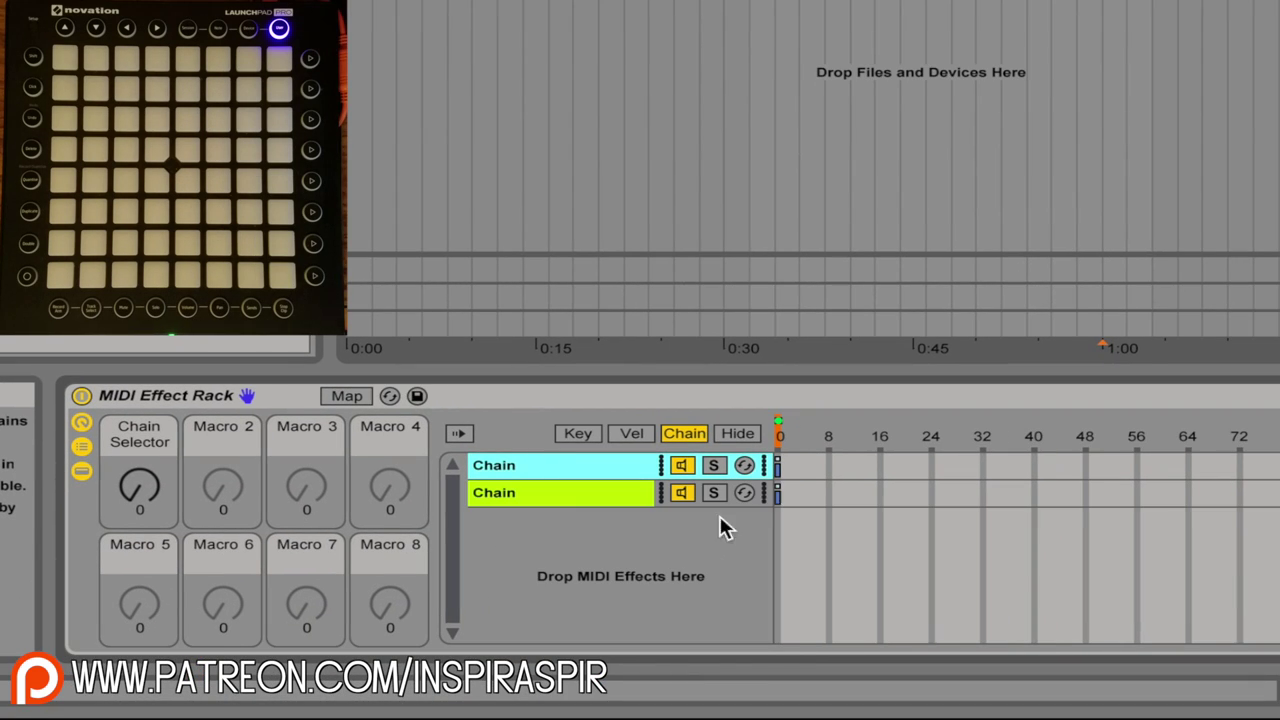
key("ctrl+a")
key("ctrl+d")
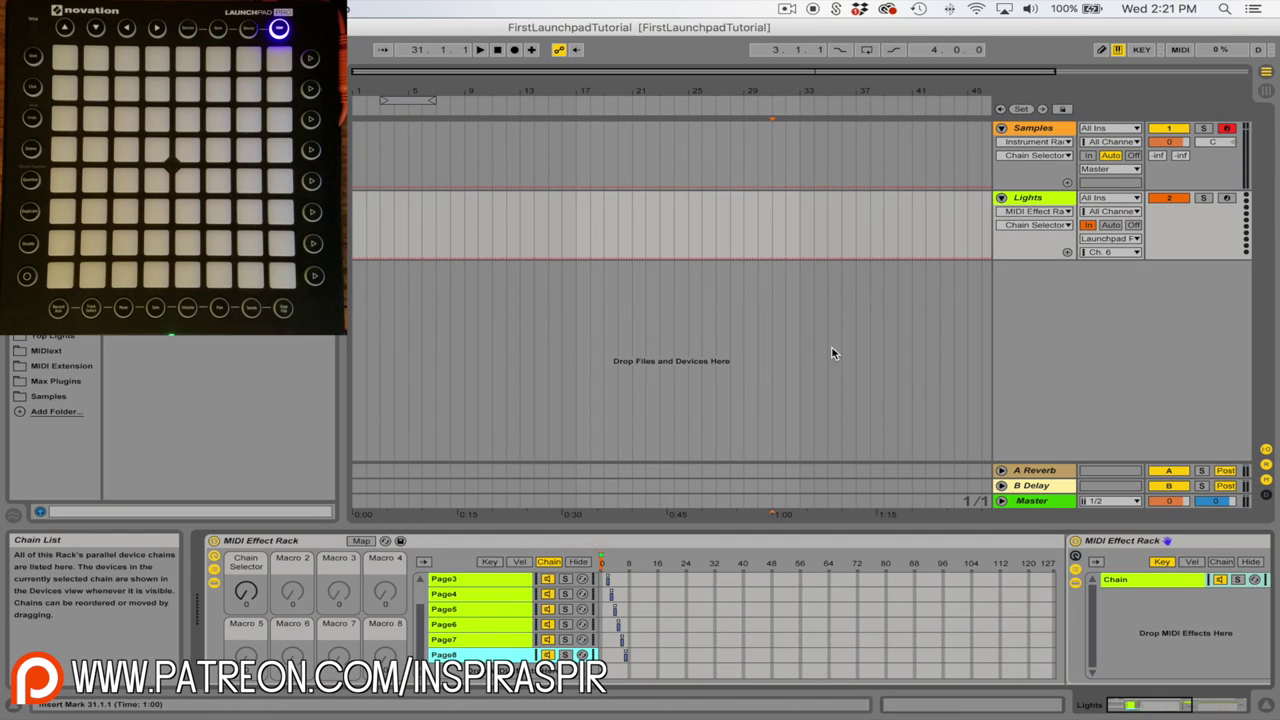
left_click(472, 625)
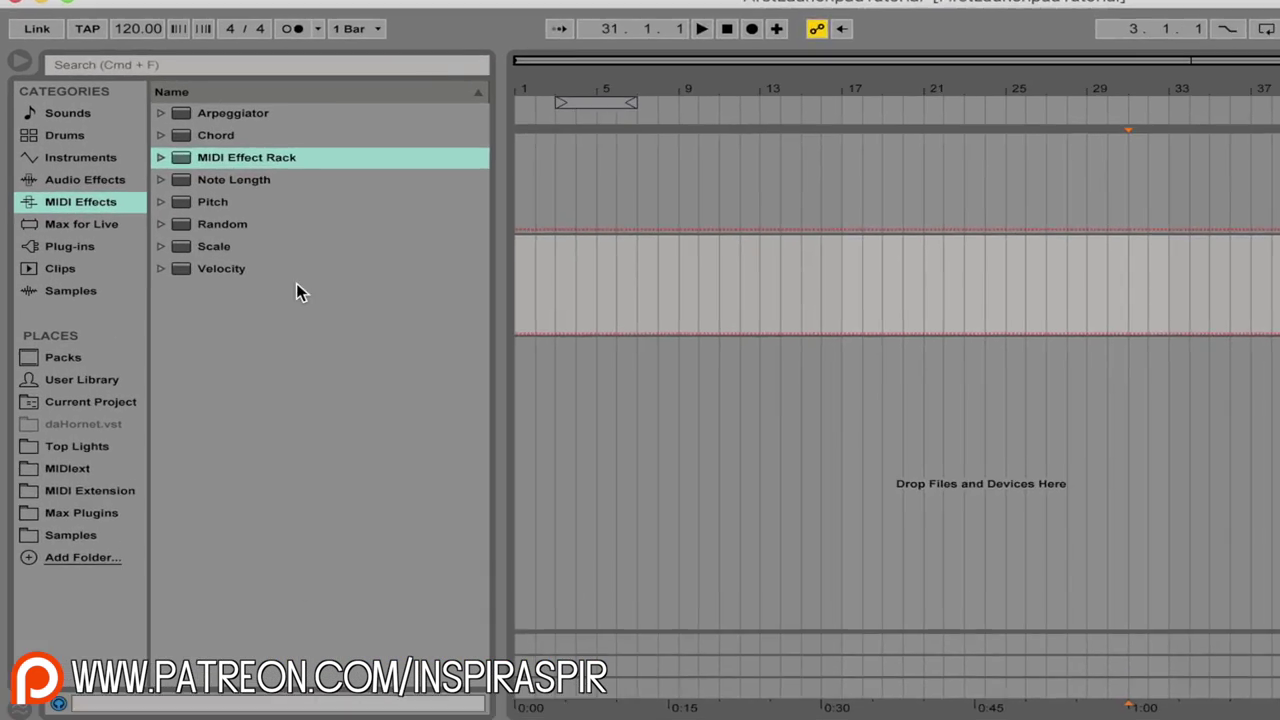
Step: Add a Velocity effect to the nested chain with its Out Hi set to 5
left_click(180, 213)
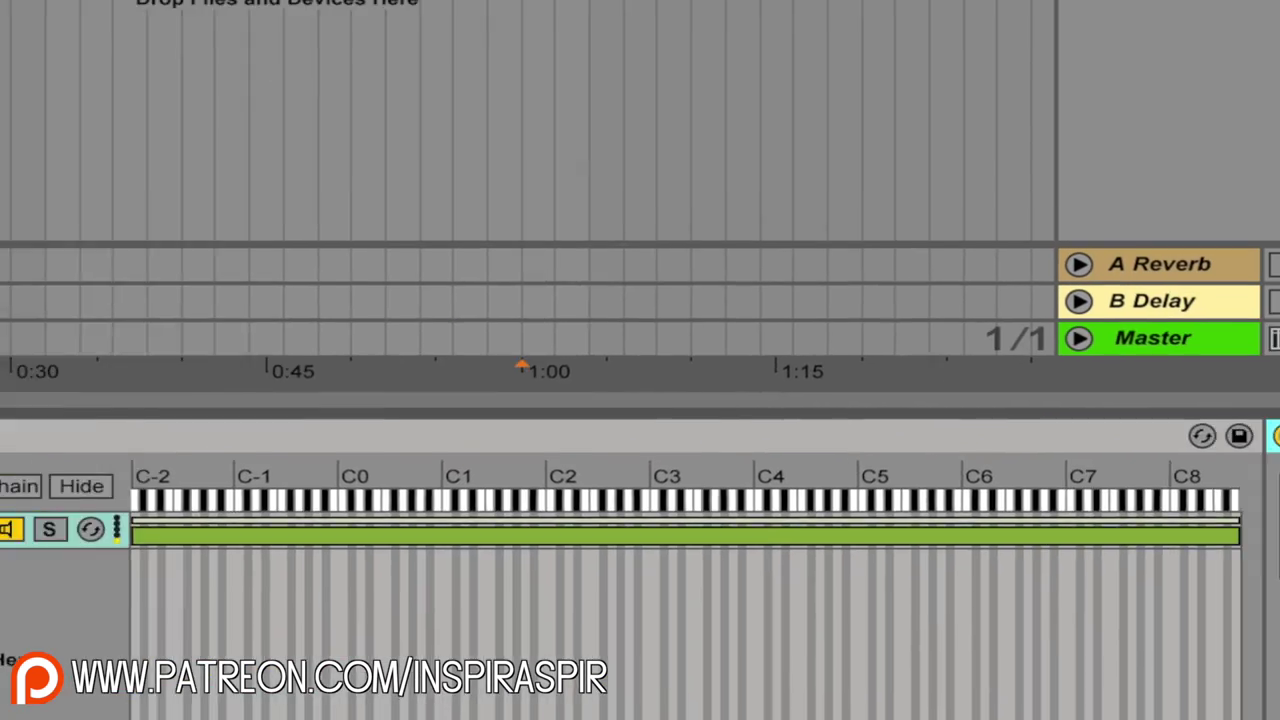
type("5")
key("Return")
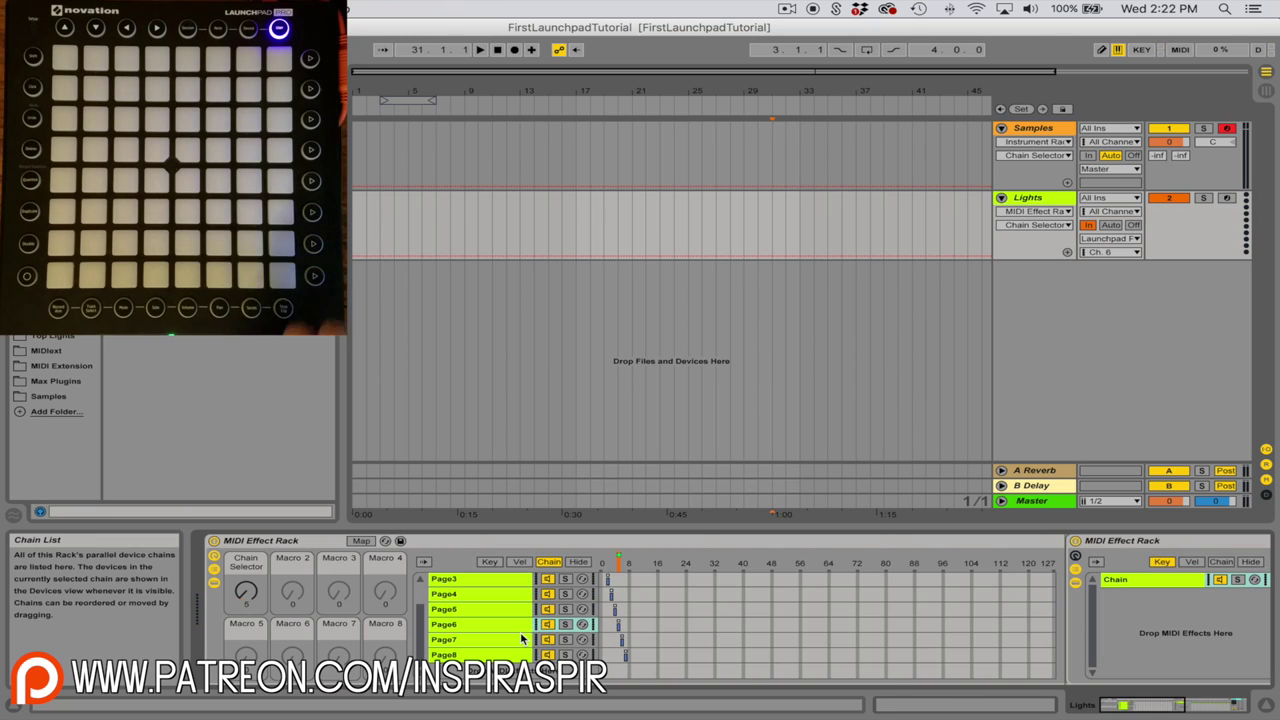
Step: Insert a new audio track below the Lights track
scroll(1095, 560, "right", 5)
scroll(800, 600, "left", 5)
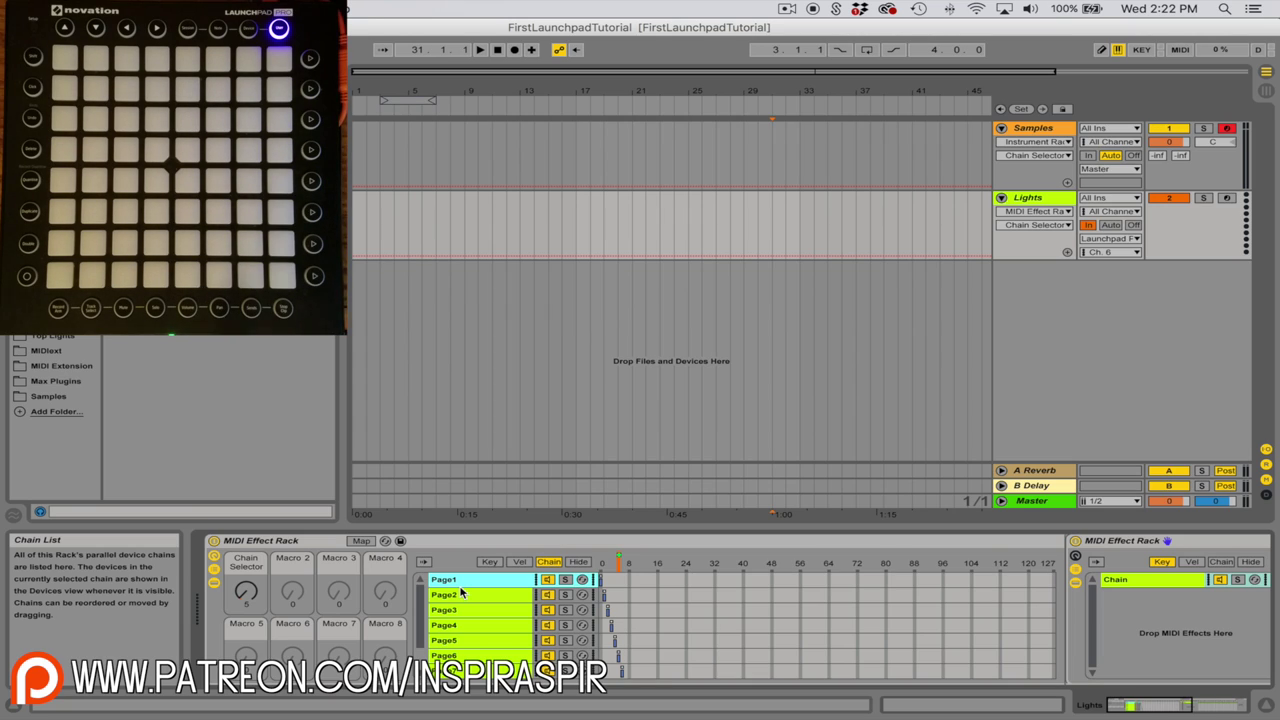
right_click(1033, 347)
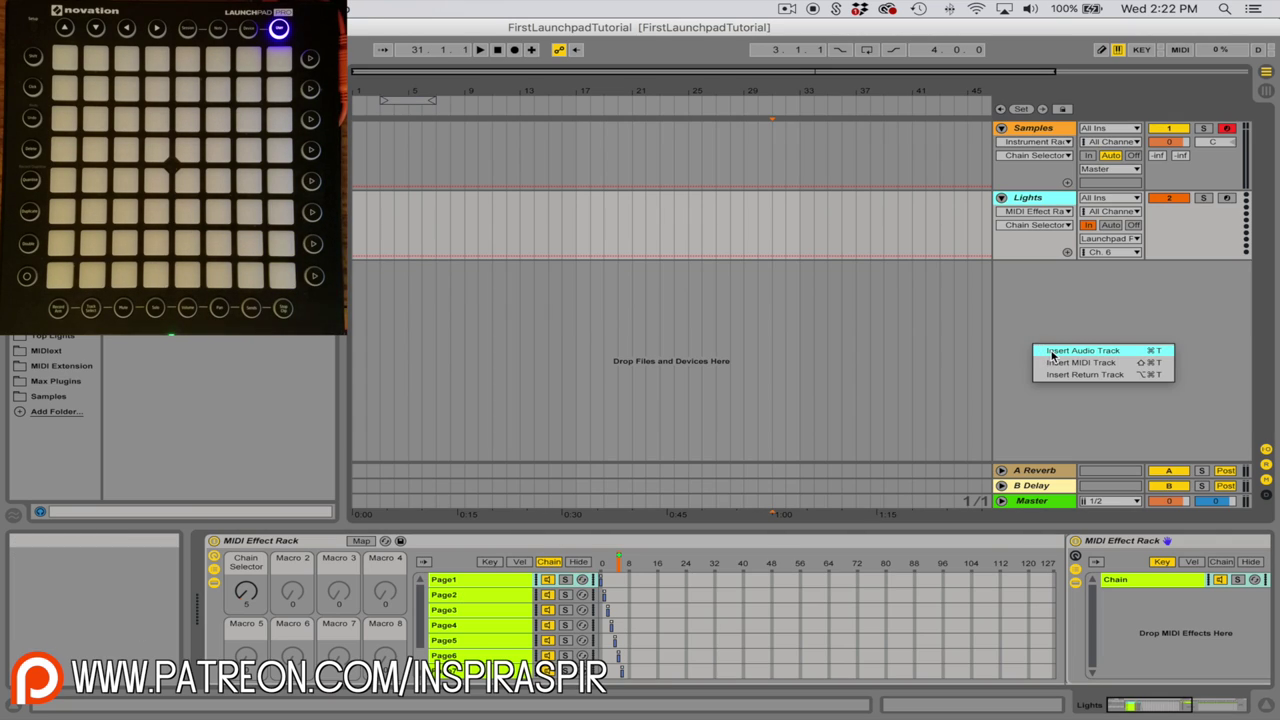
left_click(1062, 352)
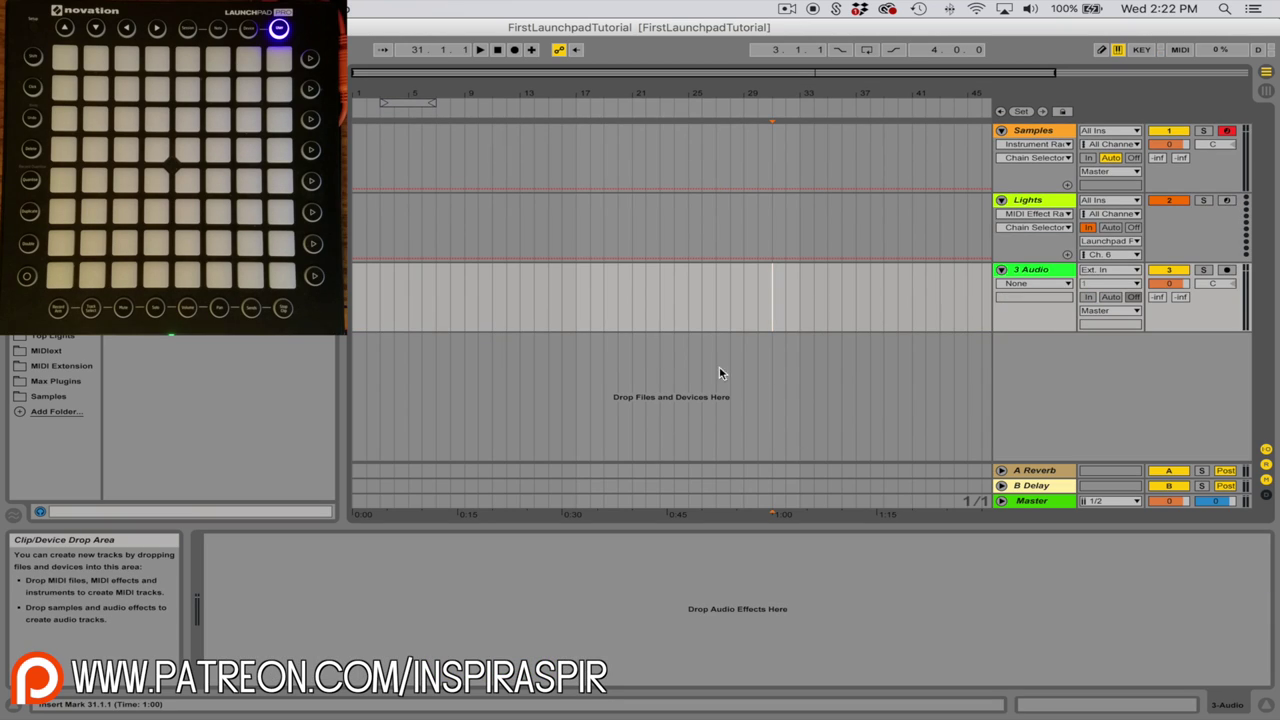
right_click(1052, 391)
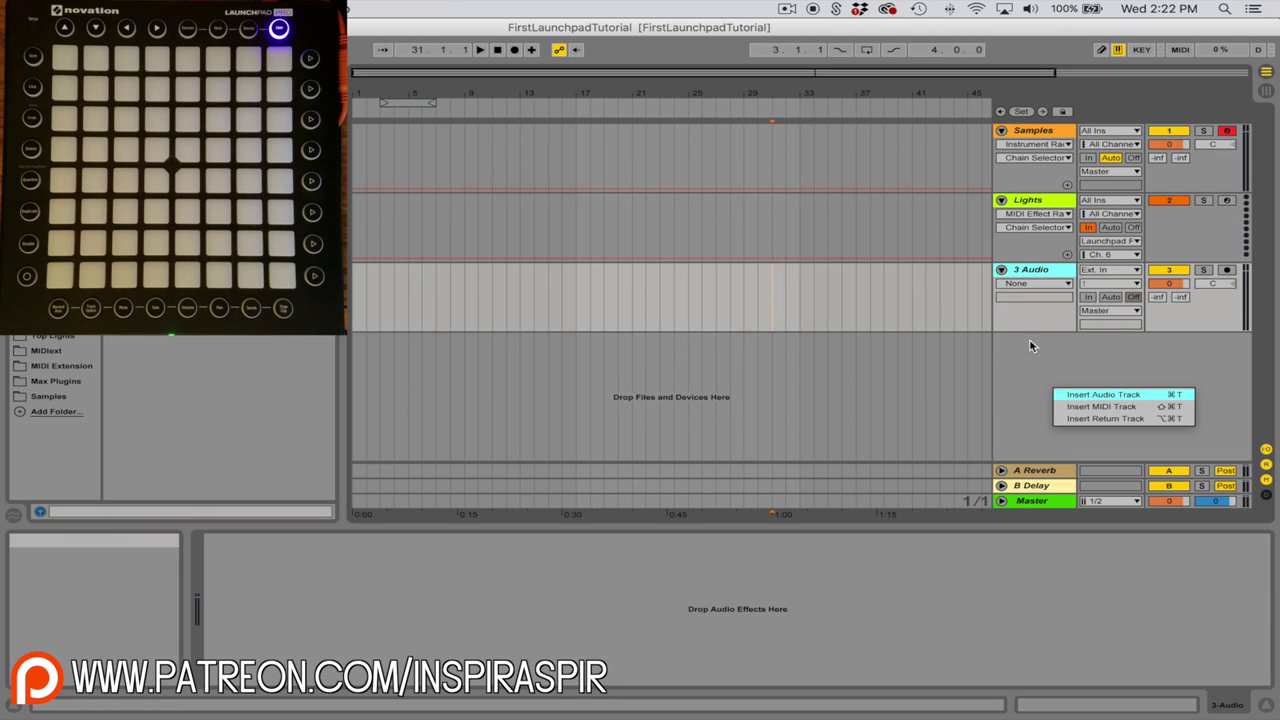
left_click(1015, 361)
right_click(1035, 367)
left_click(1011, 352)
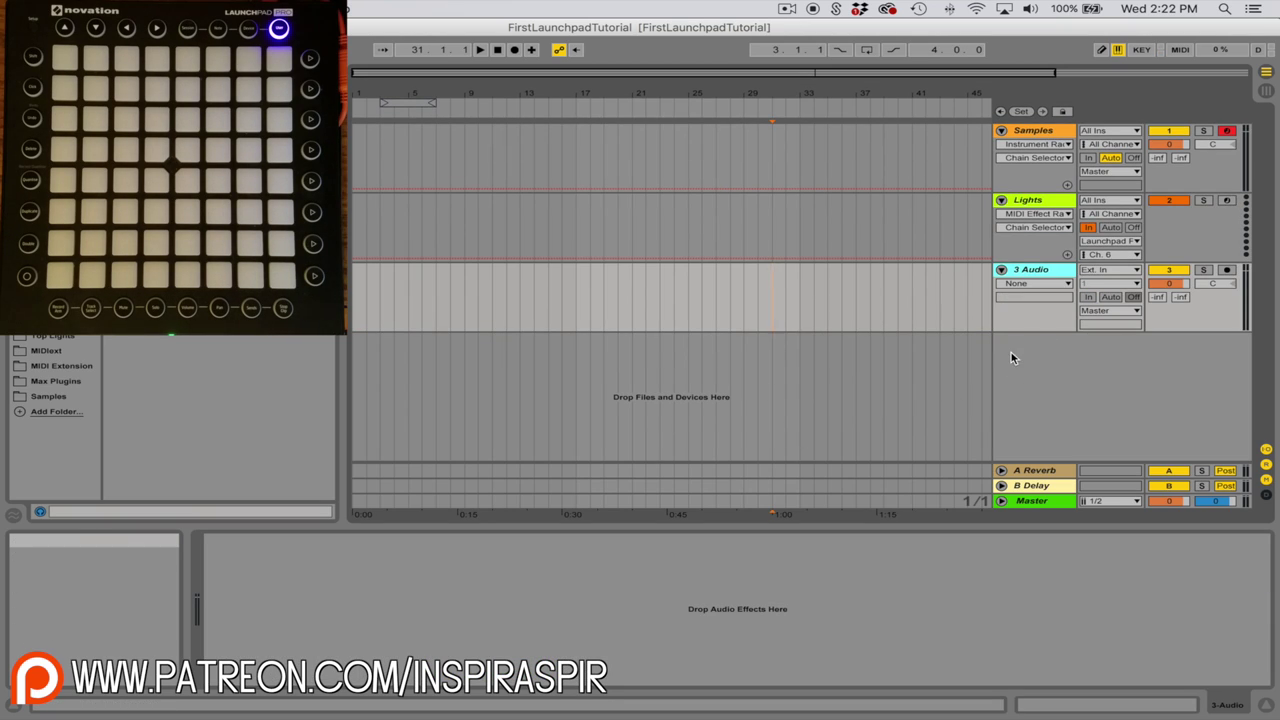
Step: Rename the new audio track to 'Song'
key("ctrl+r")
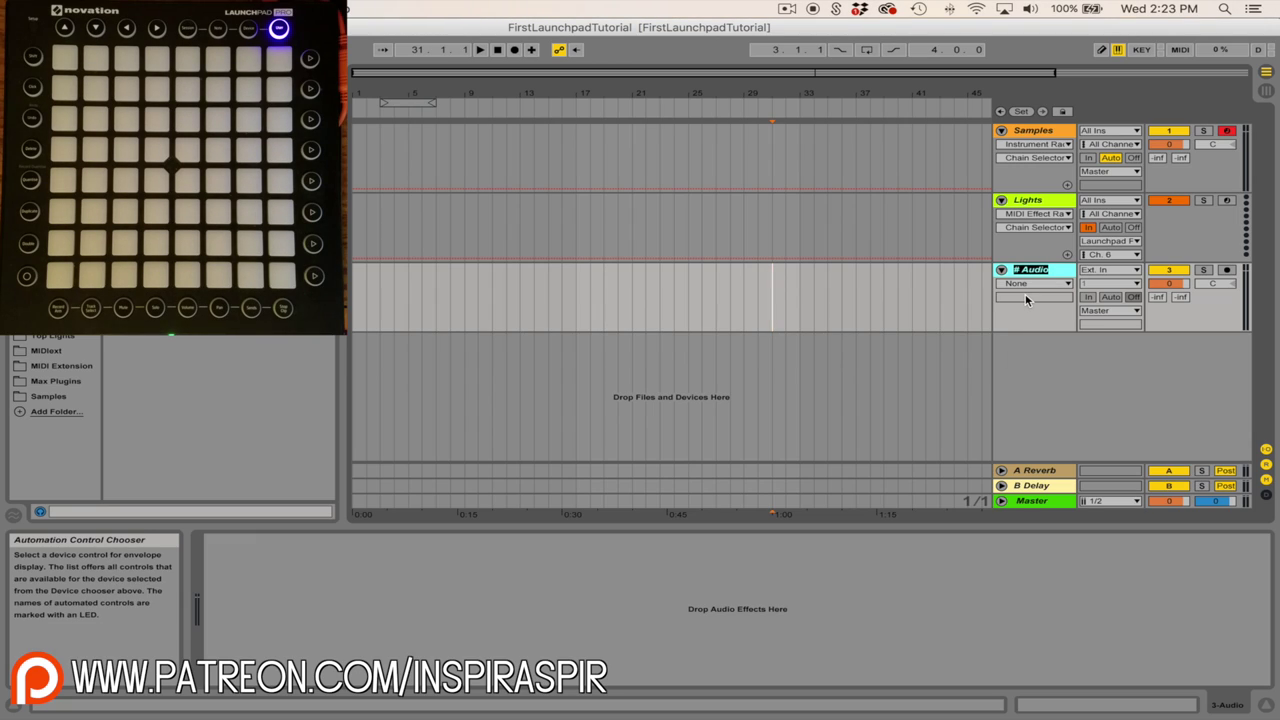
type("Song")
key("Return")
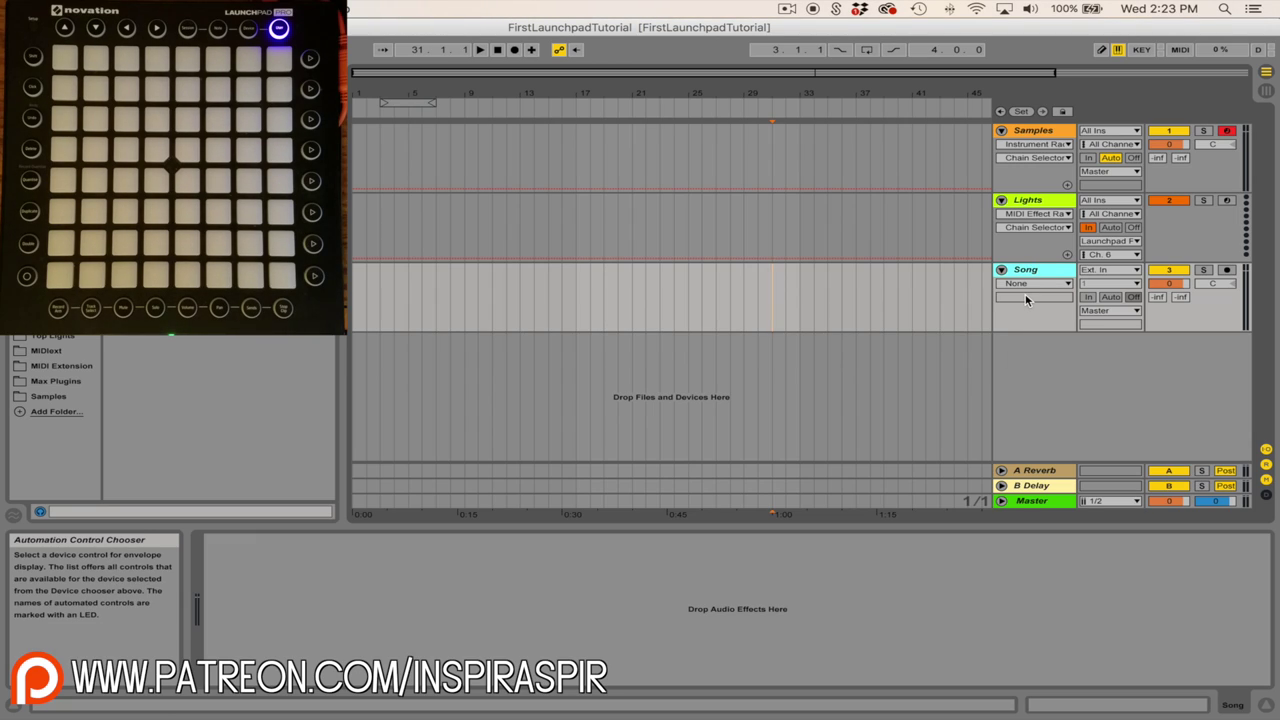
Step: Place the insert marker at the very start of the Song track, 1.1.1
left_click(710, 295)
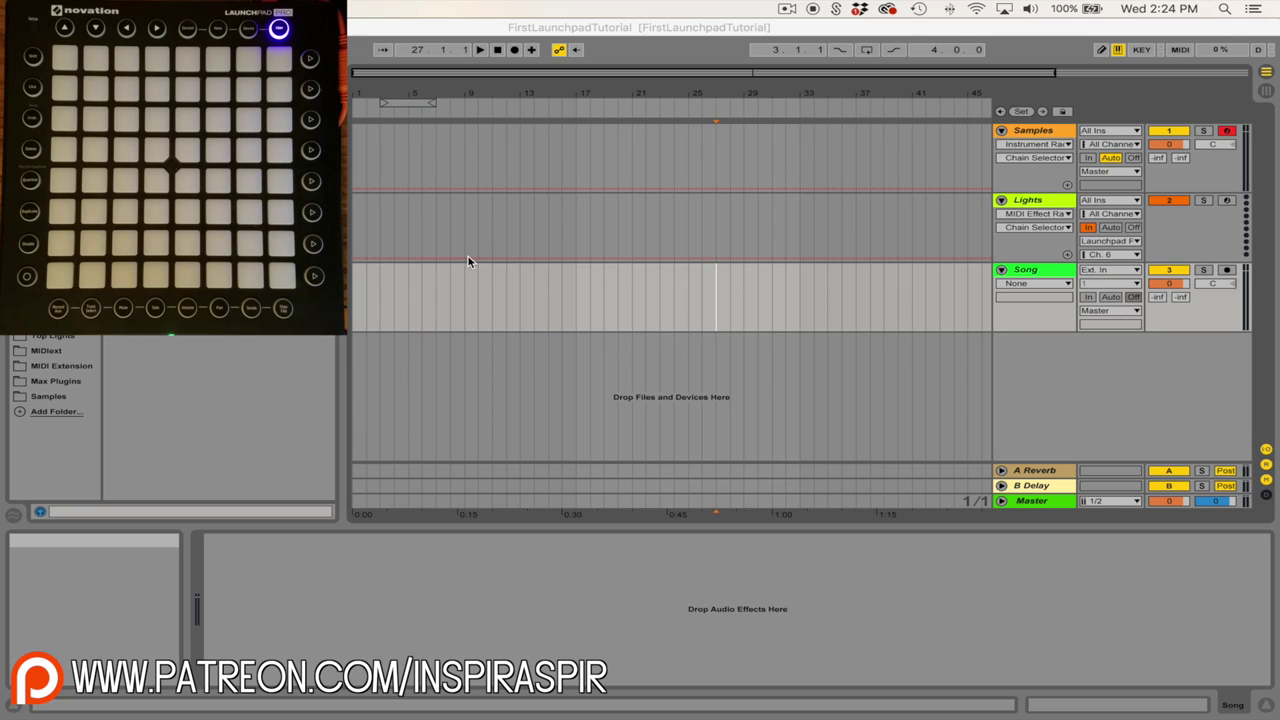
left_click(351, 289)
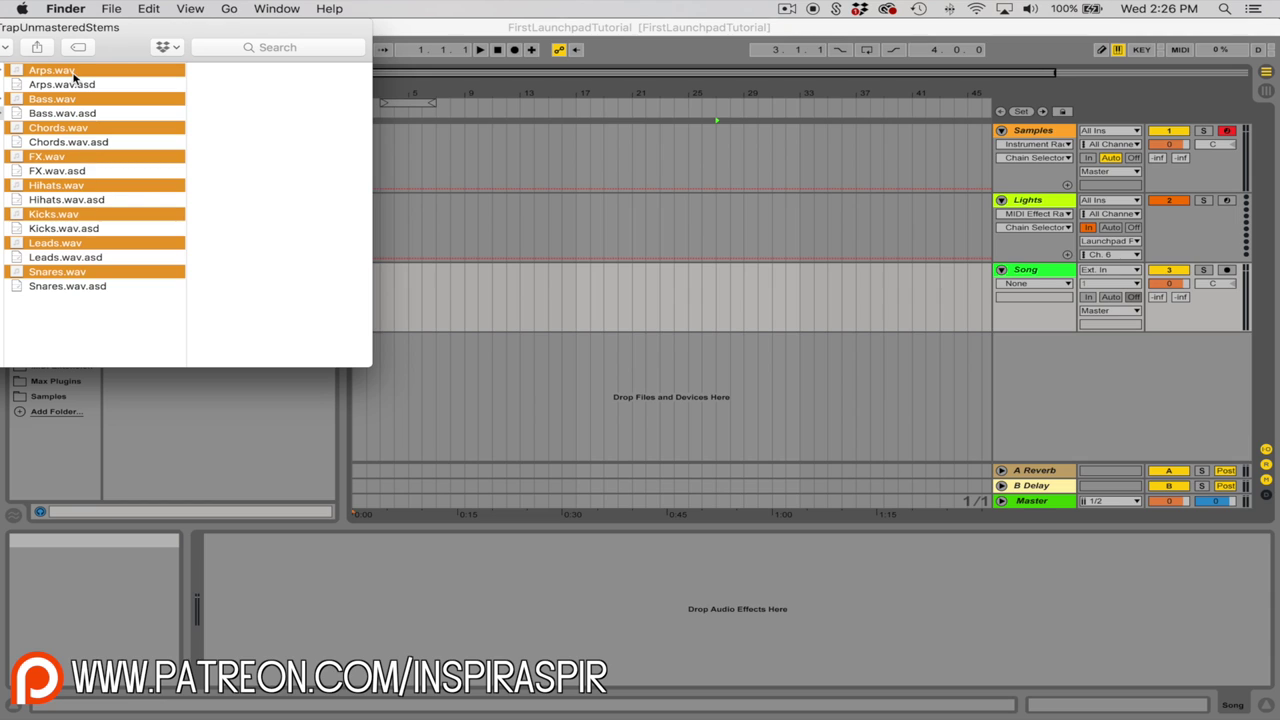
Step: Drop the eight .wav stems onto the Song track and add a fourth audio track below
mouse_move(63, 73)
left_mouse_down()
mouse_move(378, 292)
mouse_move(362, 293)
left_mouse_up()
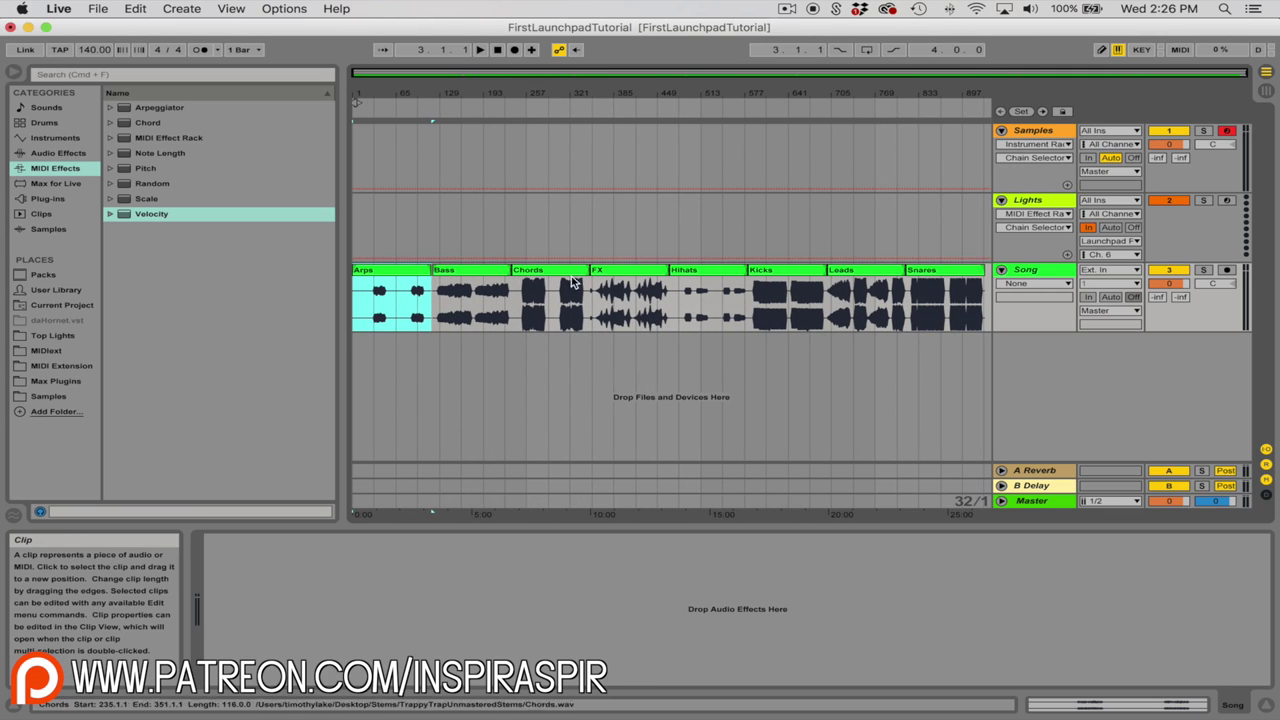
right_click(1014, 358)
left_click(1050, 364)
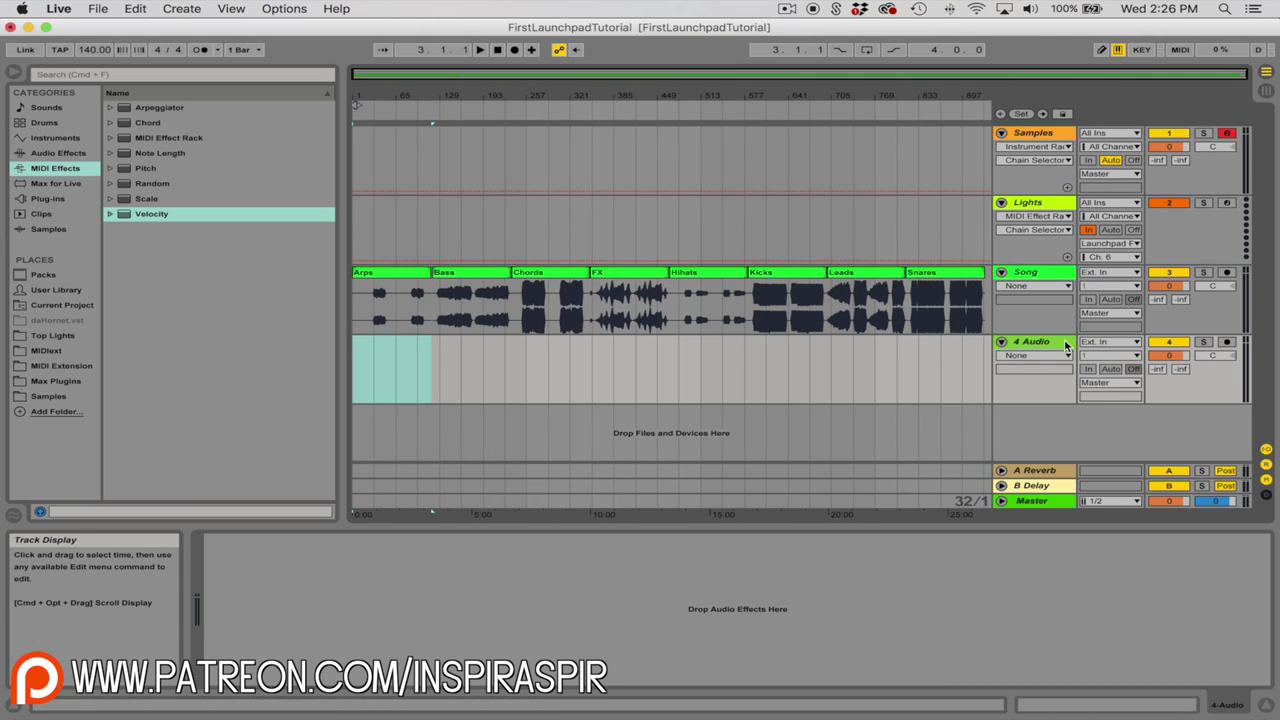
Step: Move the Bass and Chords clips onto their own audio tracks at 1.1.1
left_click_drag(471, 271, 391, 340)
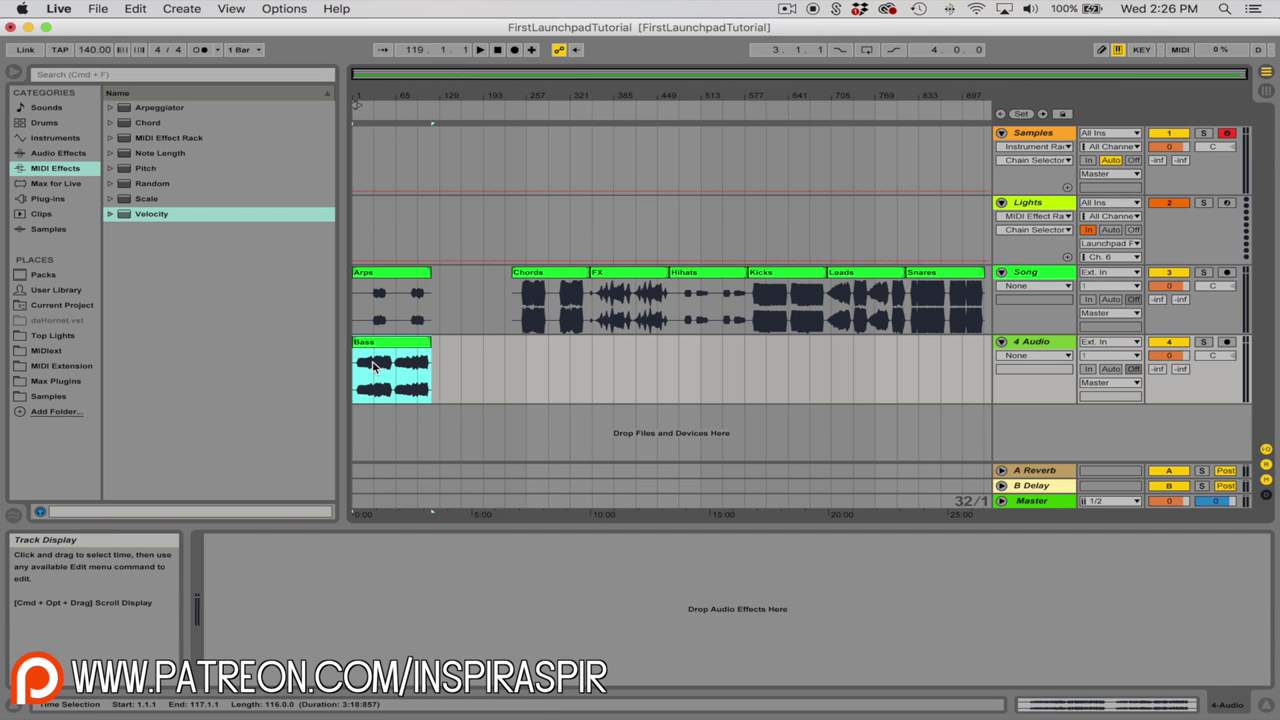
key("super+t")
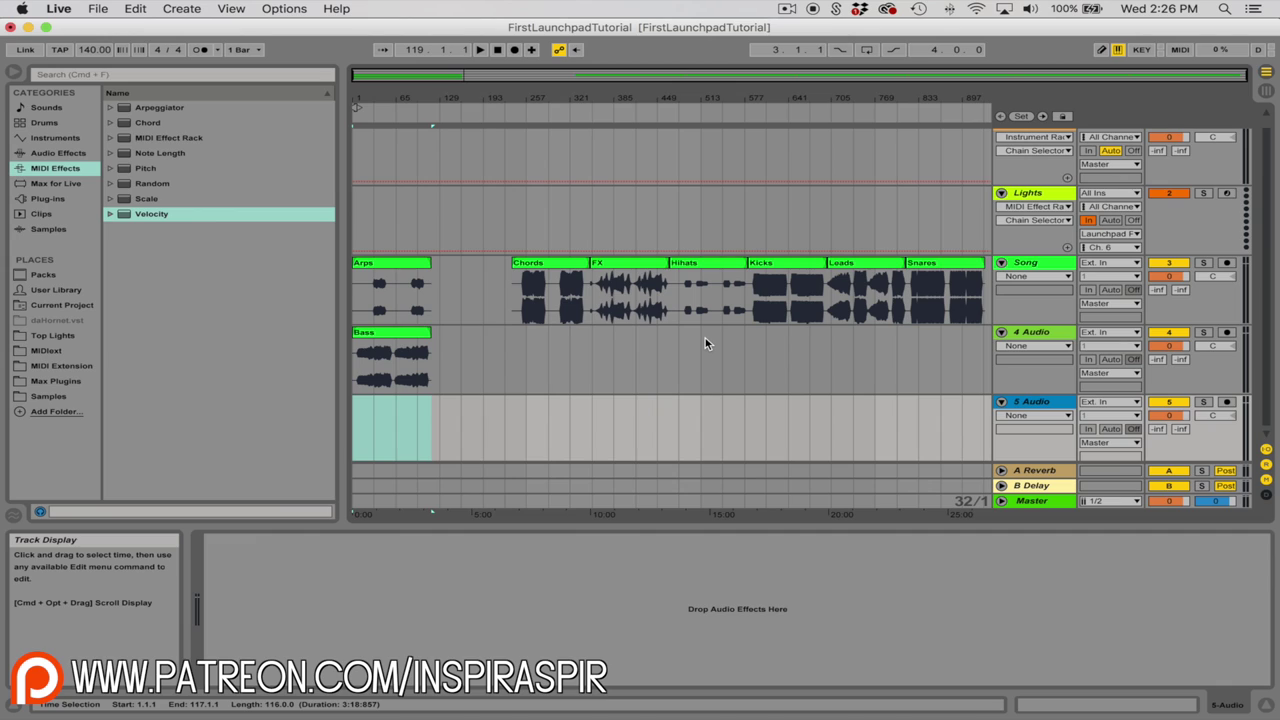
left_click_drag(569, 270, 409, 407)
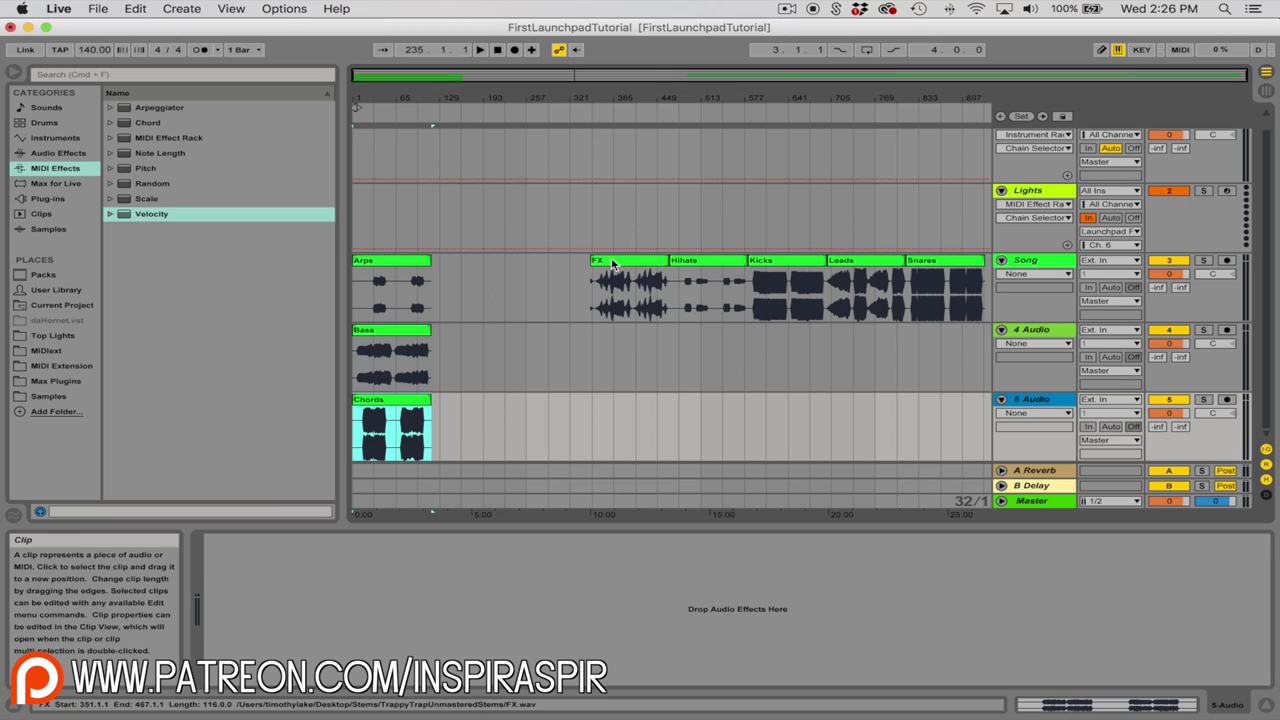
Step: Select the remaining stems from FX through Snares, then open the Arps clip's details
left_click_drag(594, 285, 890, 291)
left_click(945, 291, "shift")
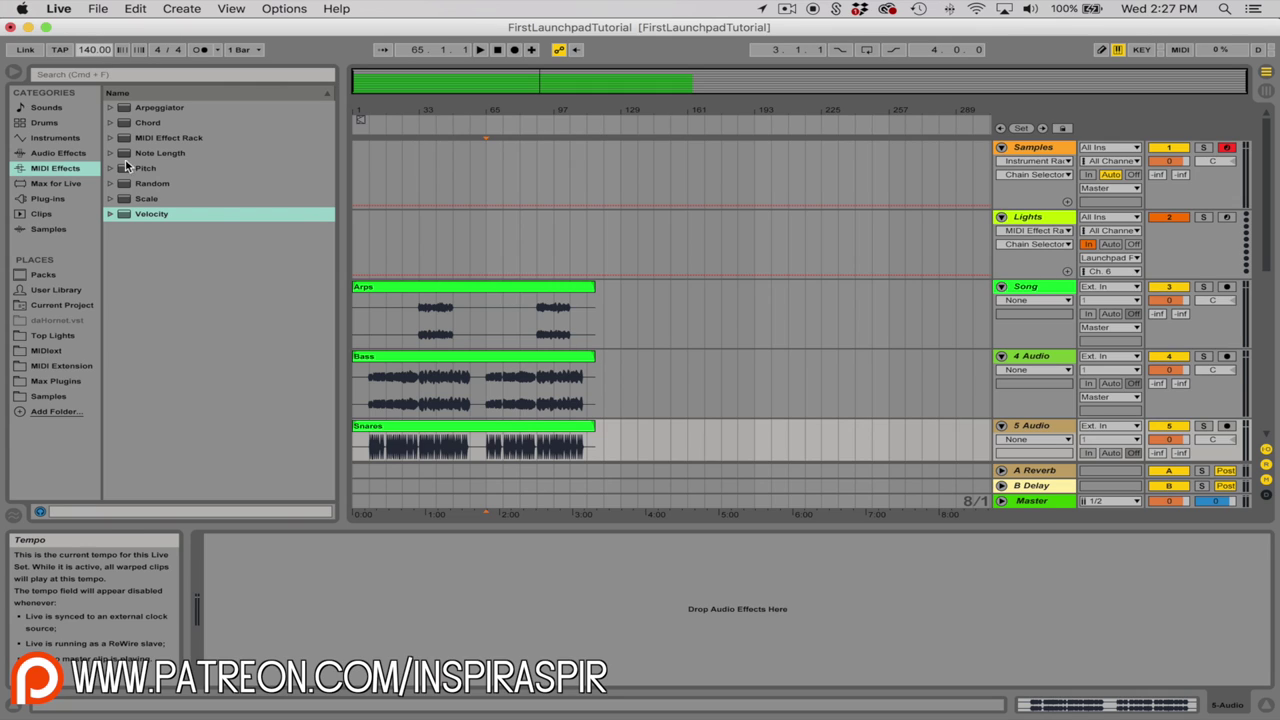
double_click(421, 288)
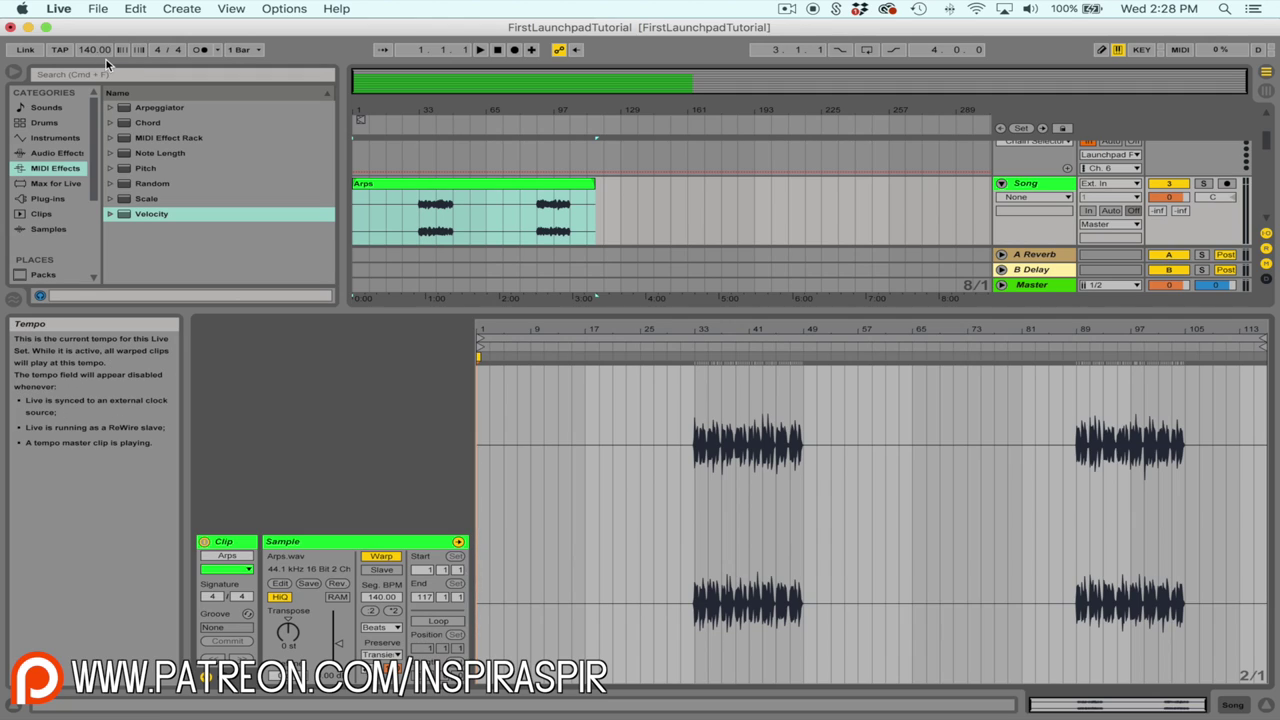
Step: Toggle warping off and back on for the Arps clip, keeping it at 140 BPM
left_click(380, 557)
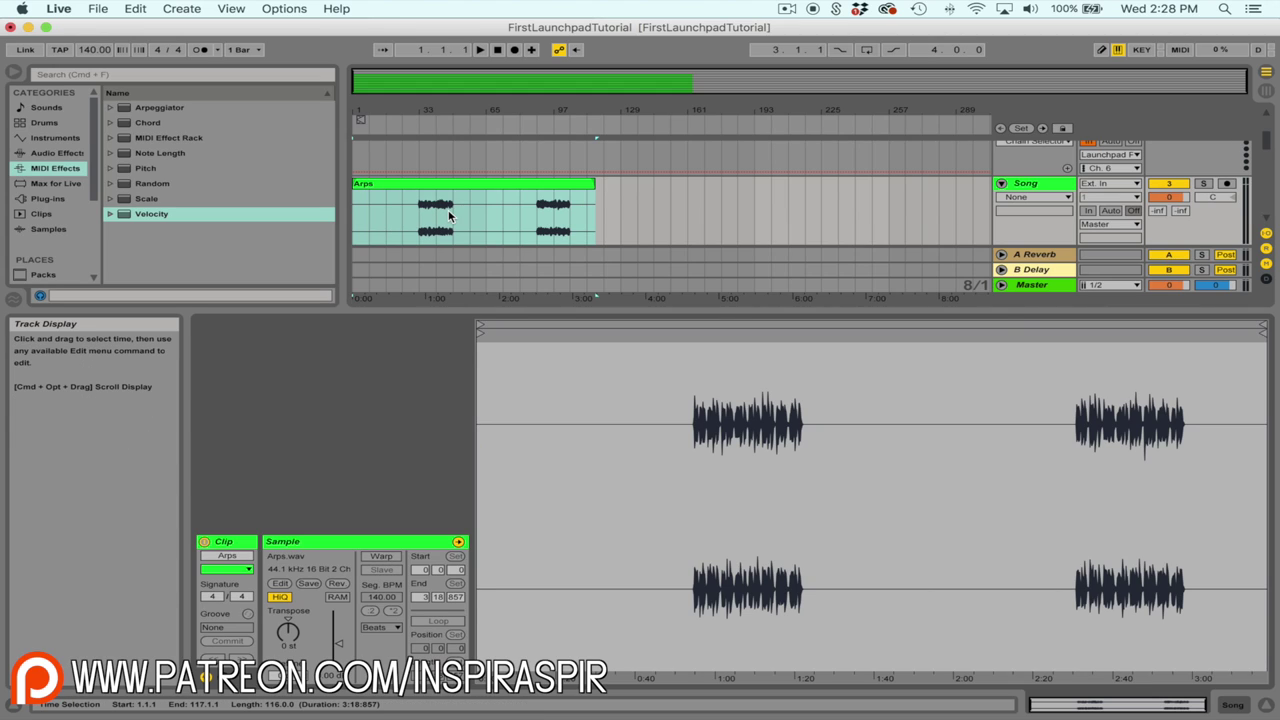
left_click(380, 557)
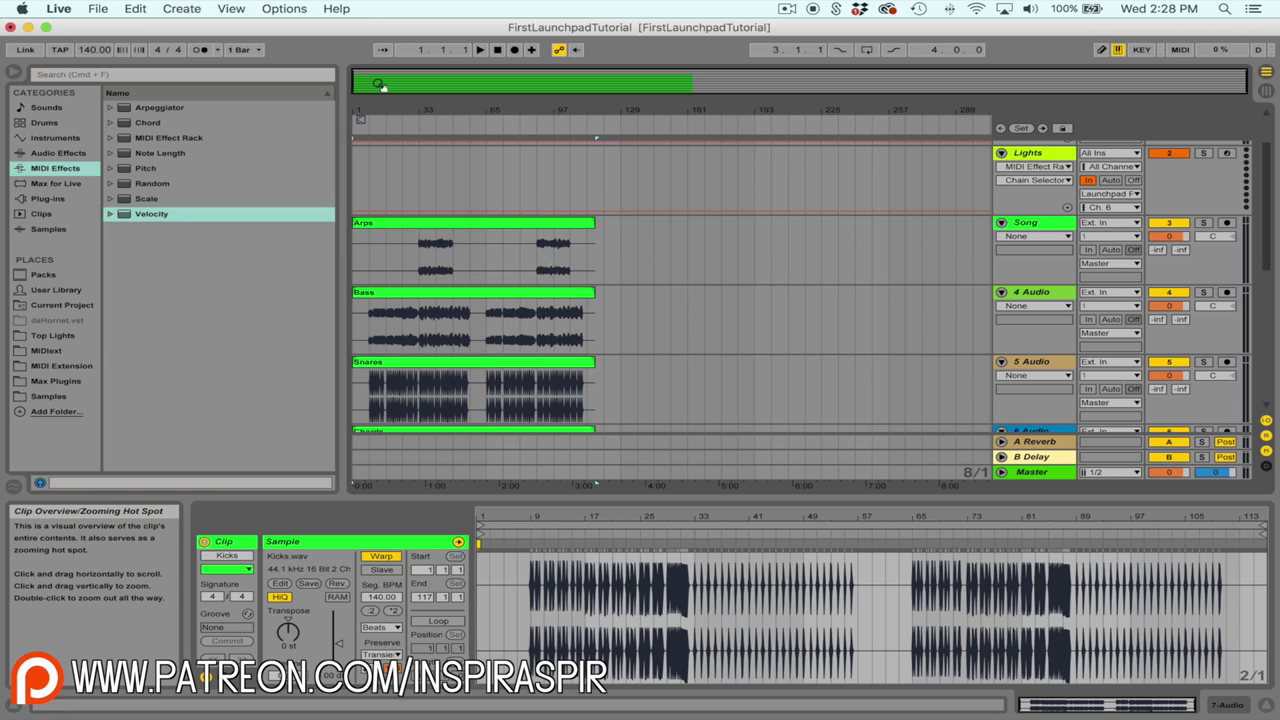
Step: Place the insert mark at bar 33 of the Arps clip and zoom in closely around it
left_click_drag(378, 84, 400, 89)
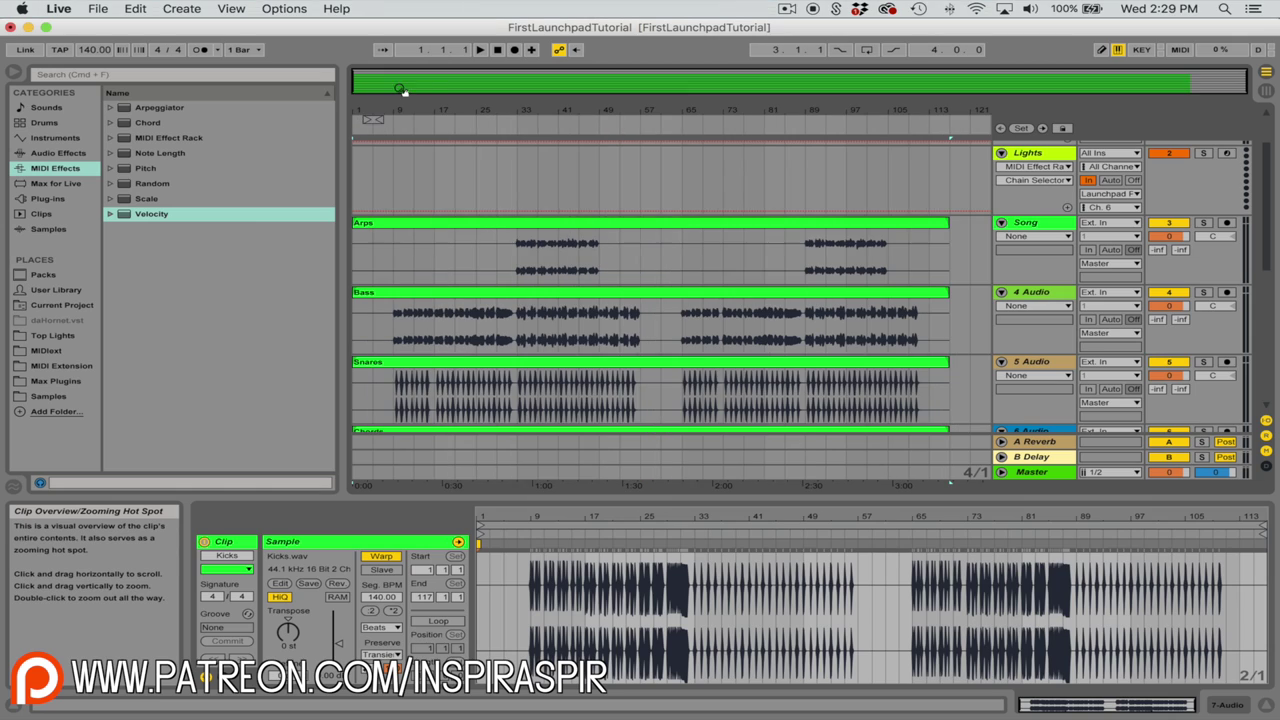
left_click(516, 246)
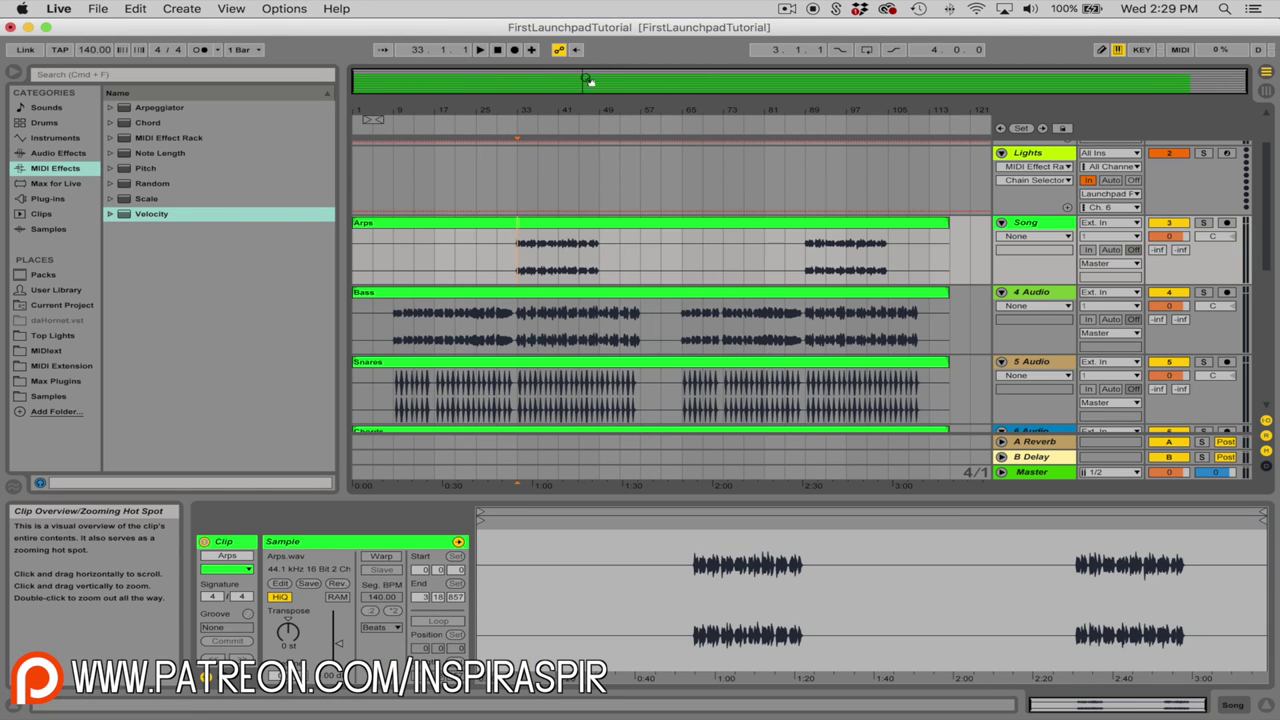
mouse_move(588, 80)
left_mouse_down()
mouse_move(588, 200)
mouse_move(551, 275)
mouse_move(569, 262)
left_mouse_up()
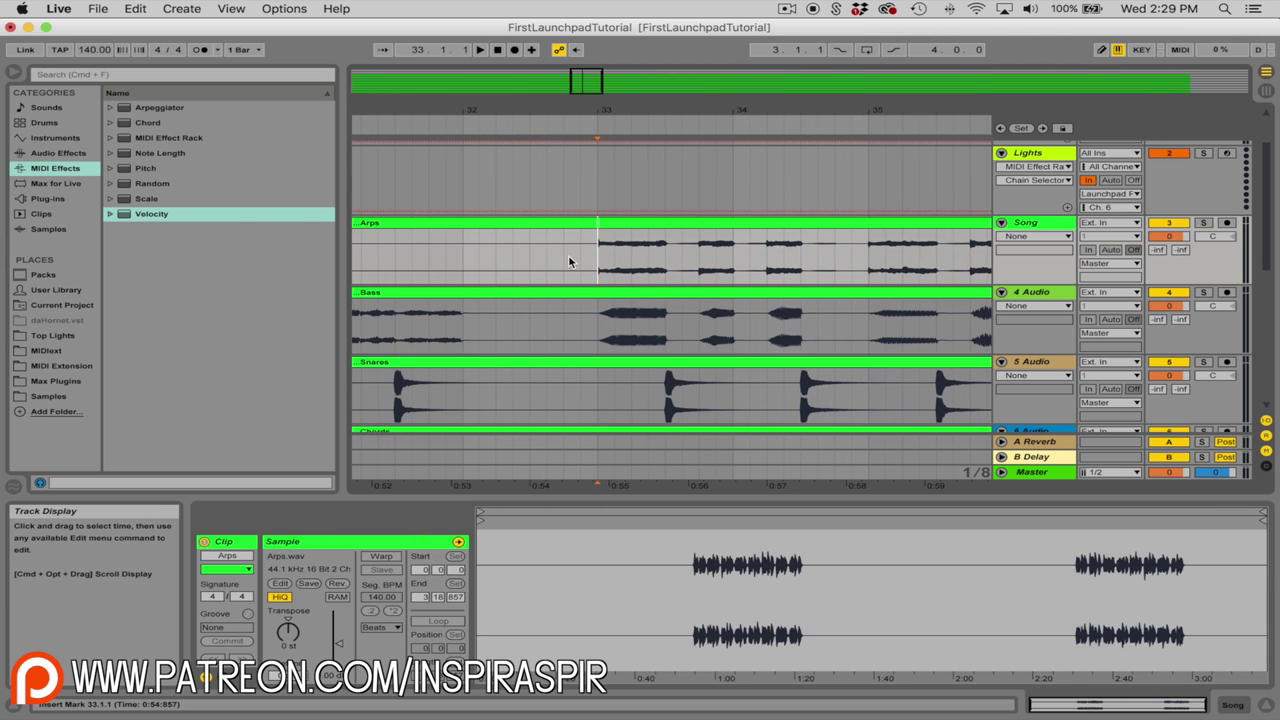
scroll(566, 255, "right", 3)
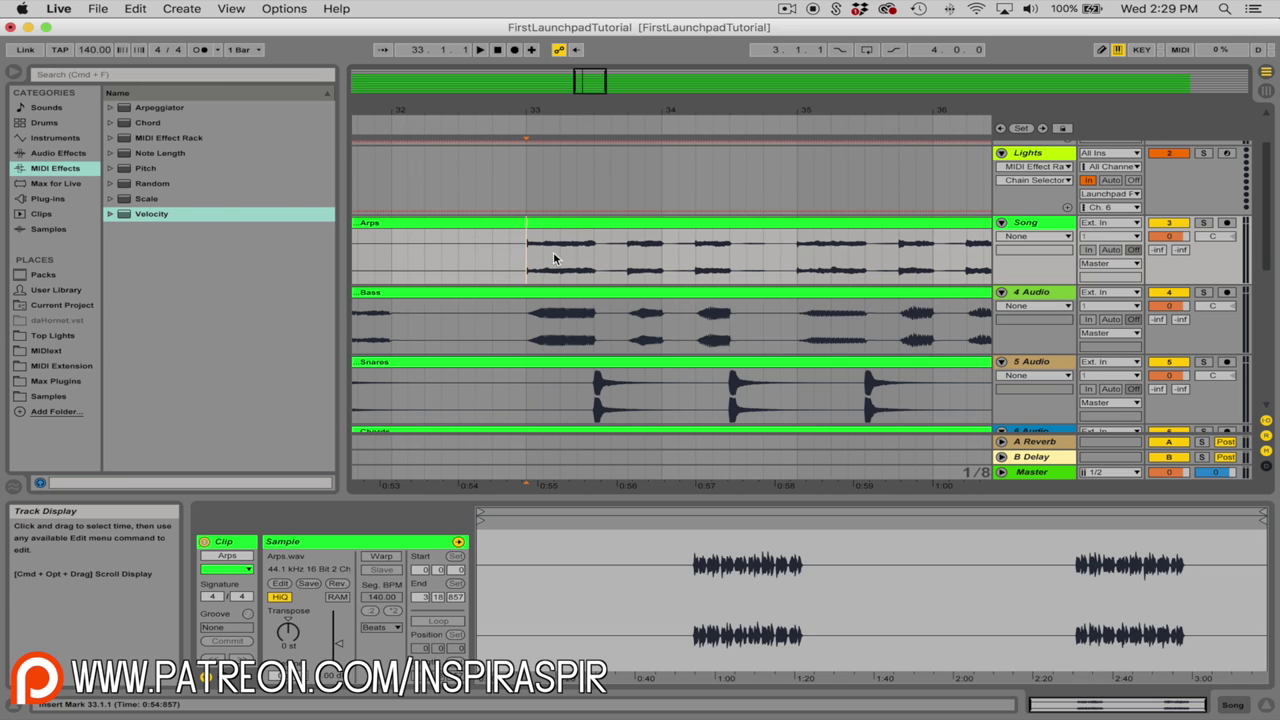
left_click(1040, 236)
left_click(742, 246)
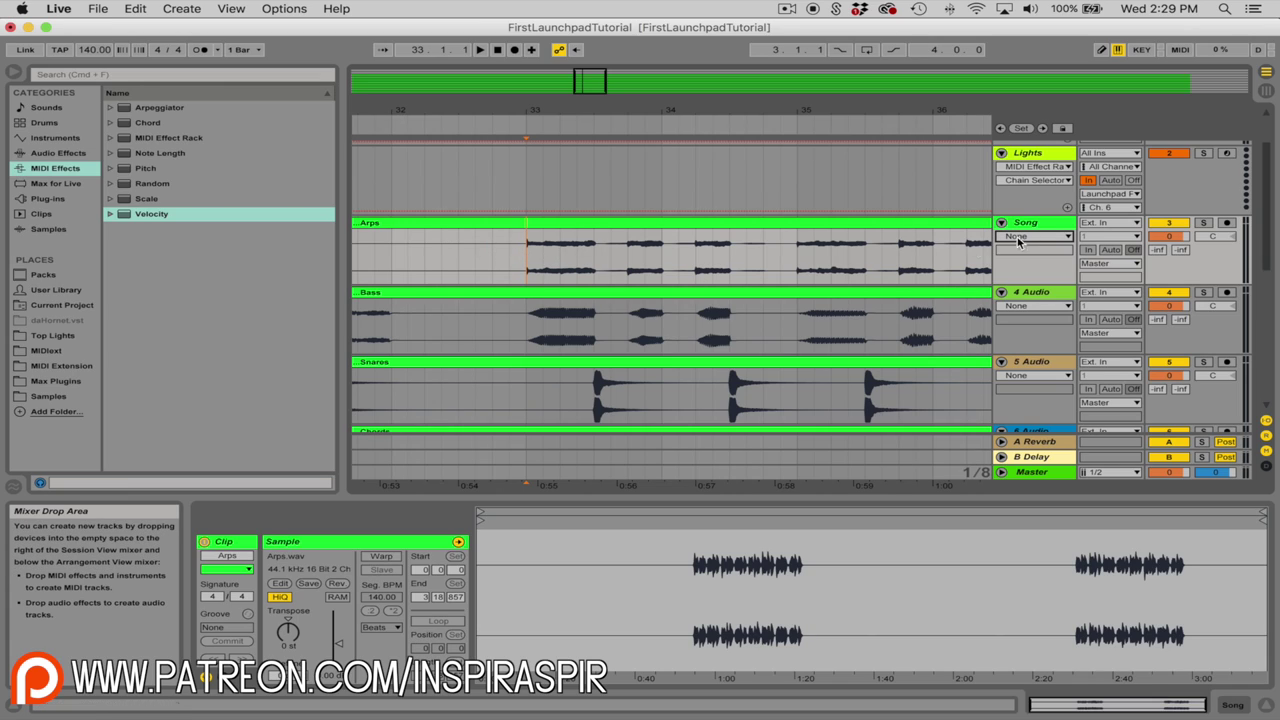
Step: Split the Arps clip at bar 33 and again at 33.3
right_click(527, 258)
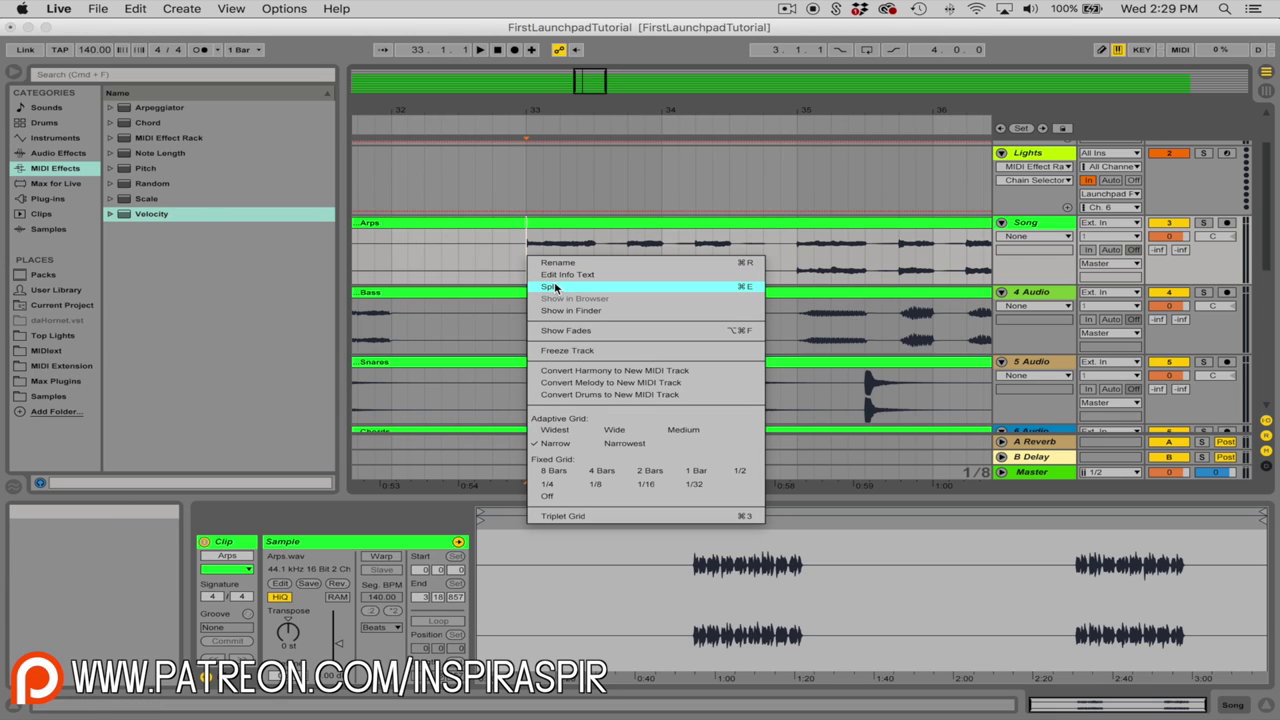
left_click(553, 287)
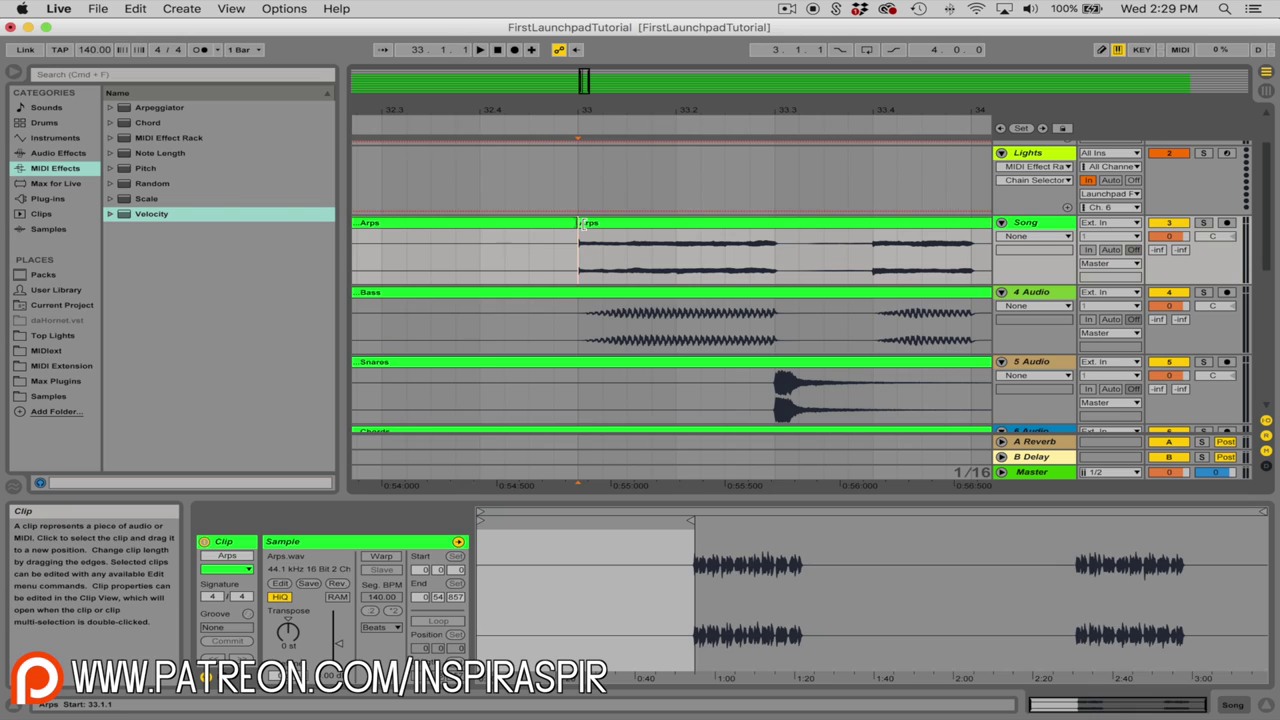
left_click(585, 236)
scroll(571, 246, "right", 3)
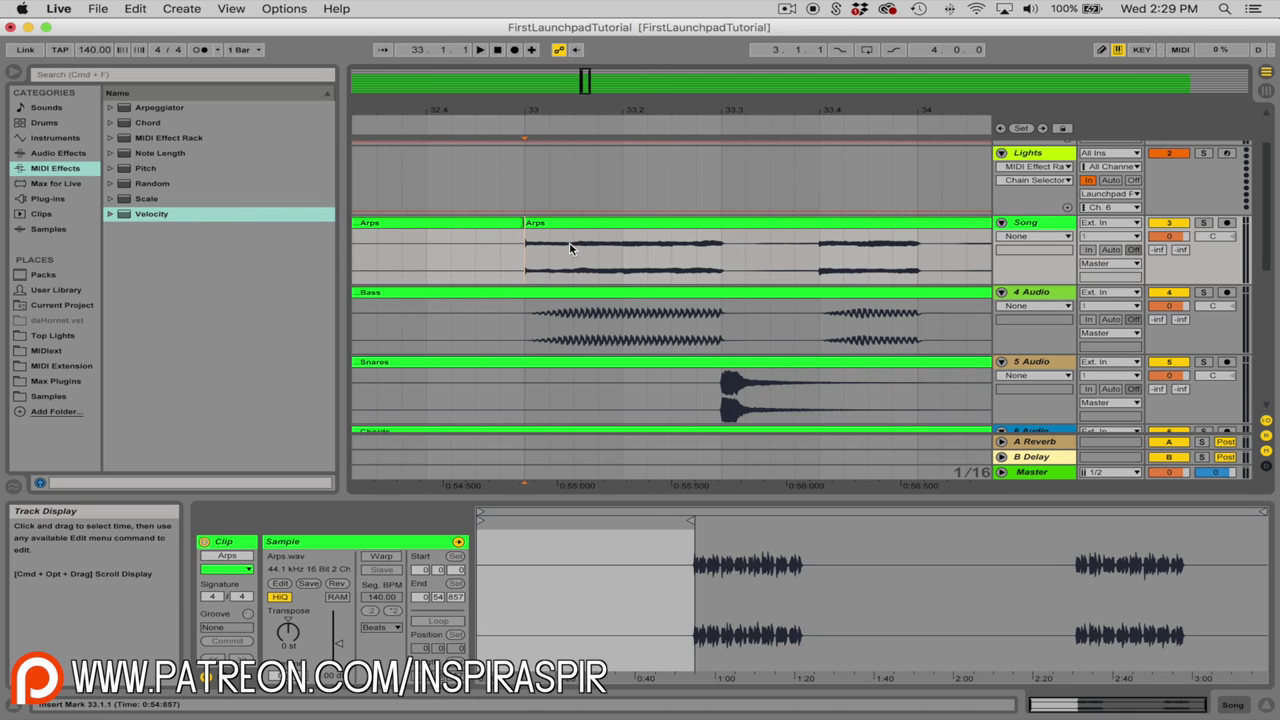
scroll(565, 244, "right", 6)
left_click(615, 253)
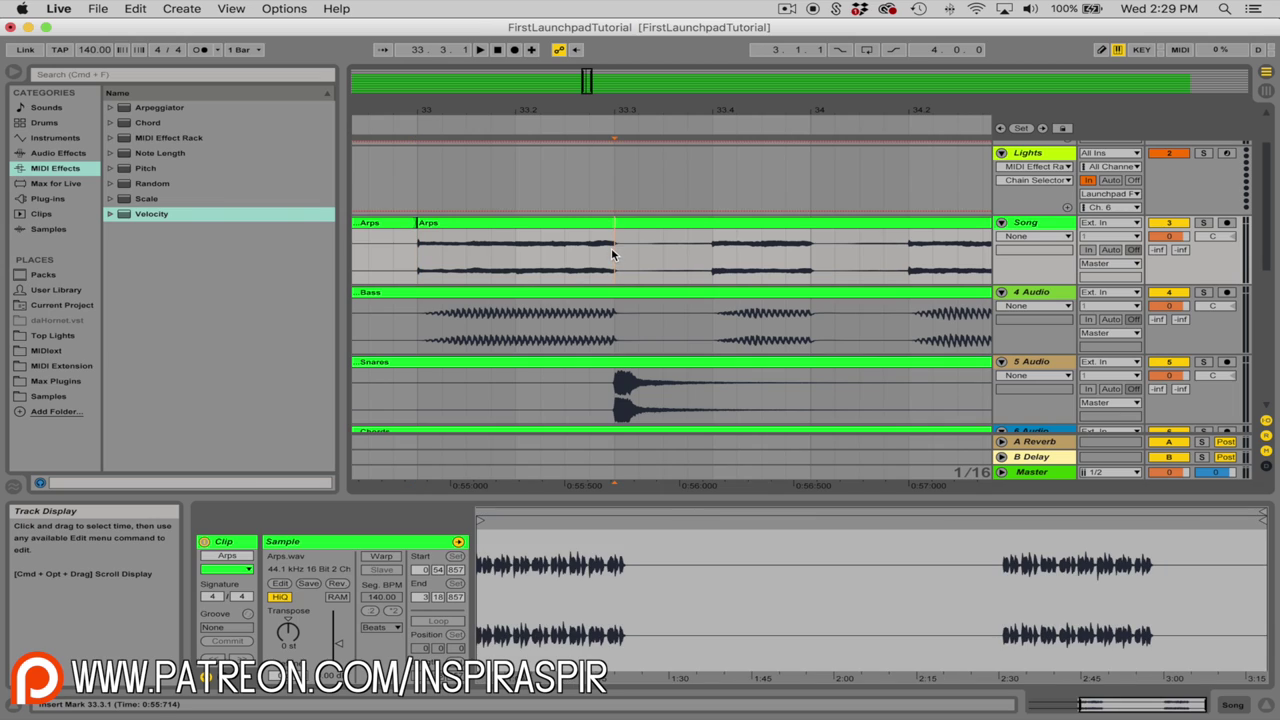
left_click(419, 254)
right_click(615, 252)
left_click(650, 290)
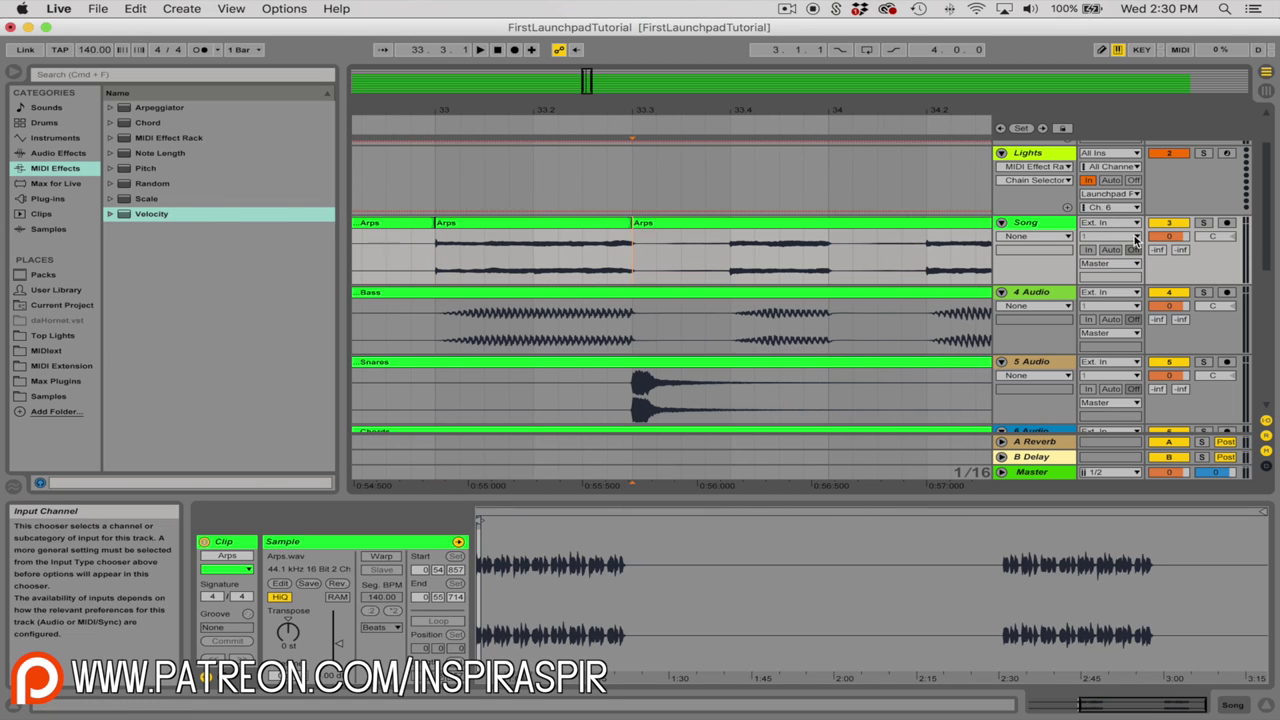
Step: Delete the Arps sections before bar 33 and after 33.3, then audition the remaining slice
left_click(547, 222)
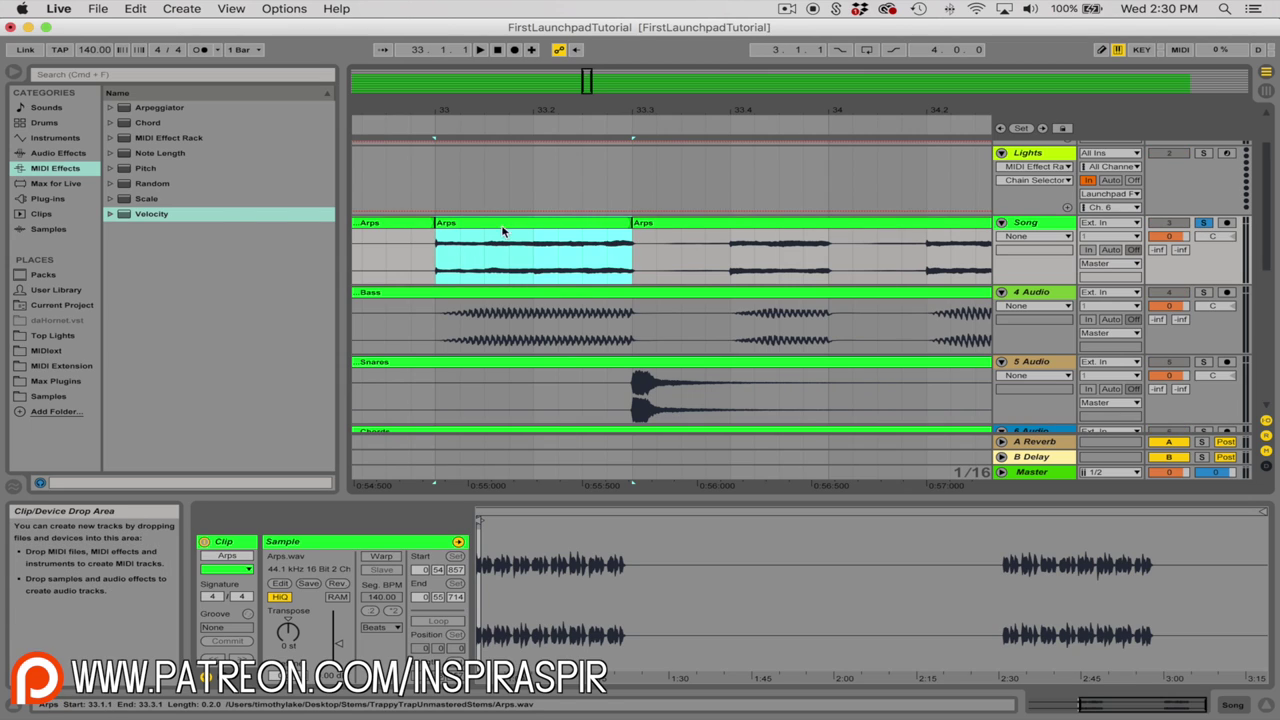
key("Left")
key("Delete")
left_click(678, 222)
key("Delete")
left_click(547, 222)
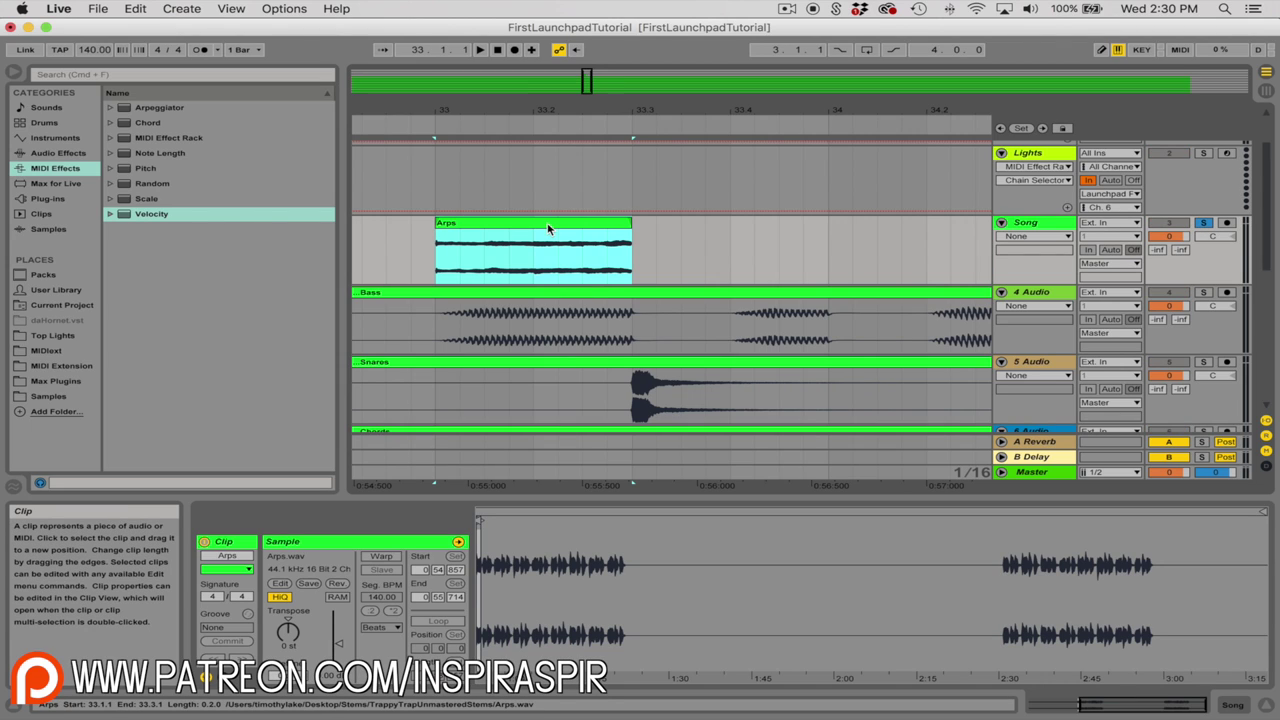
key("space")
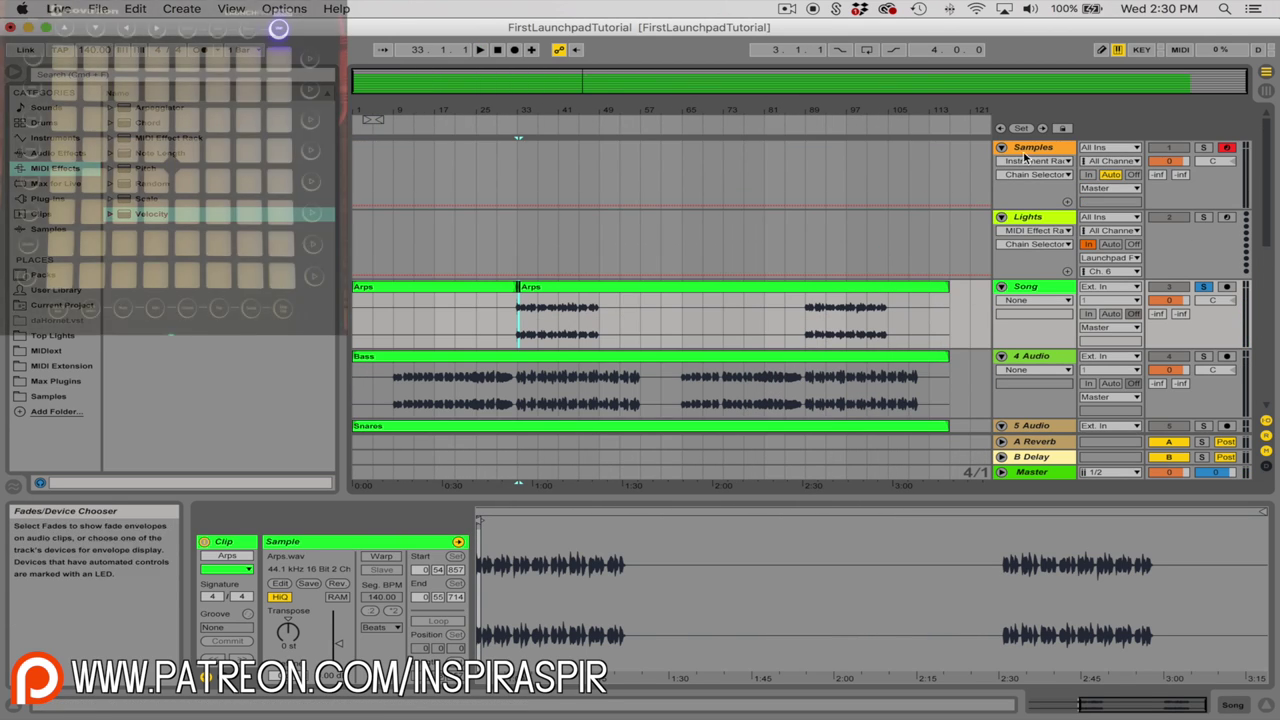
Step: Load the bar-33 Arps slice onto the G#4 pad of the Samples track's Page4 Drum Rack
left_click(1030, 150)
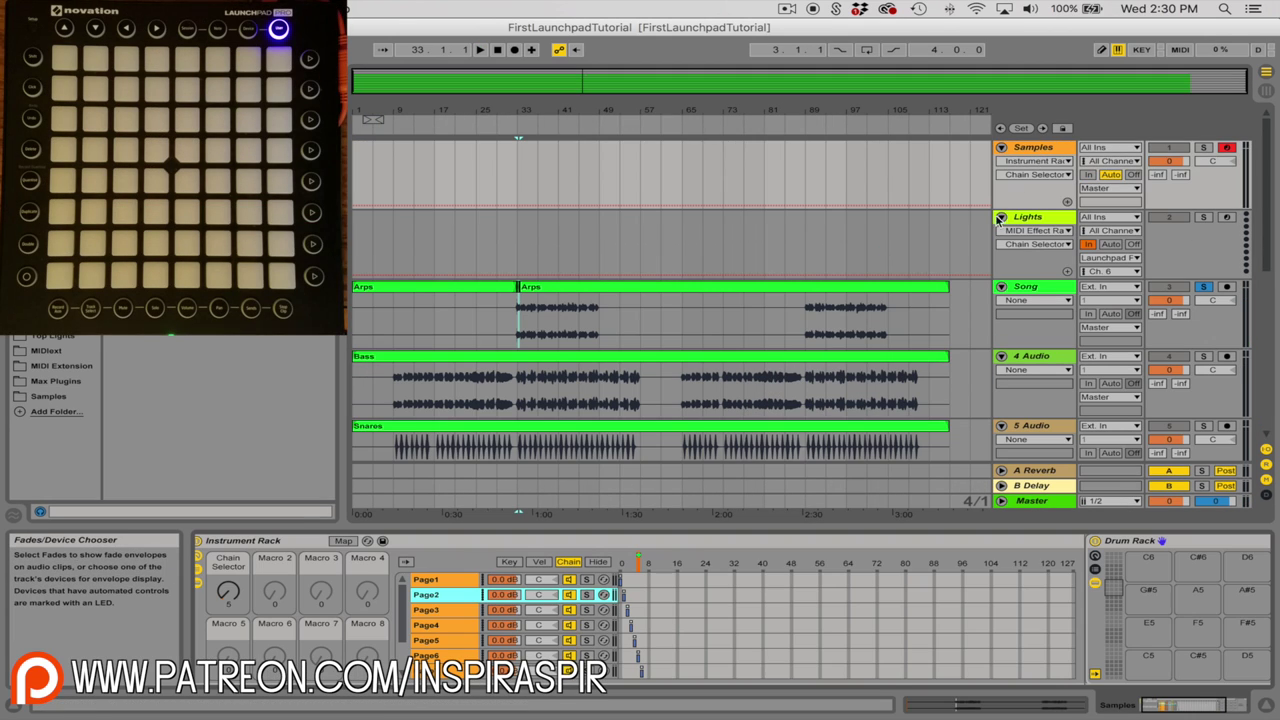
left_click(448, 626)
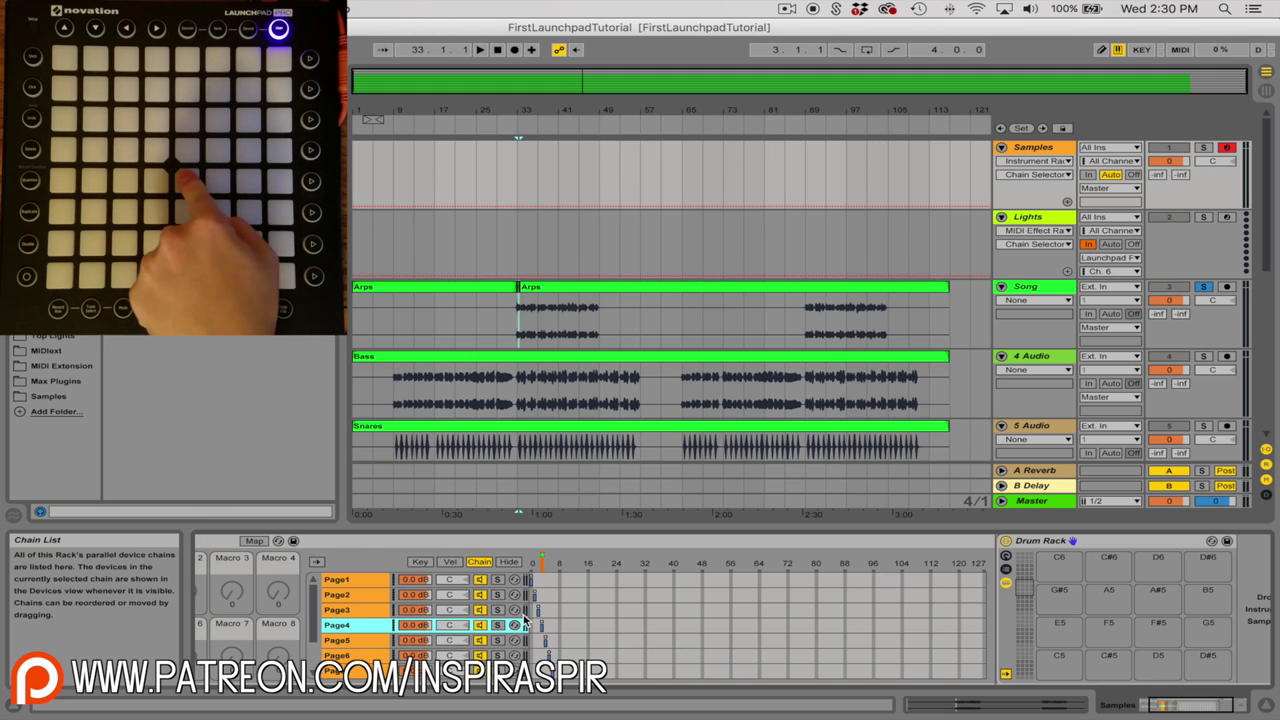
scroll(893, 598, "down", 5)
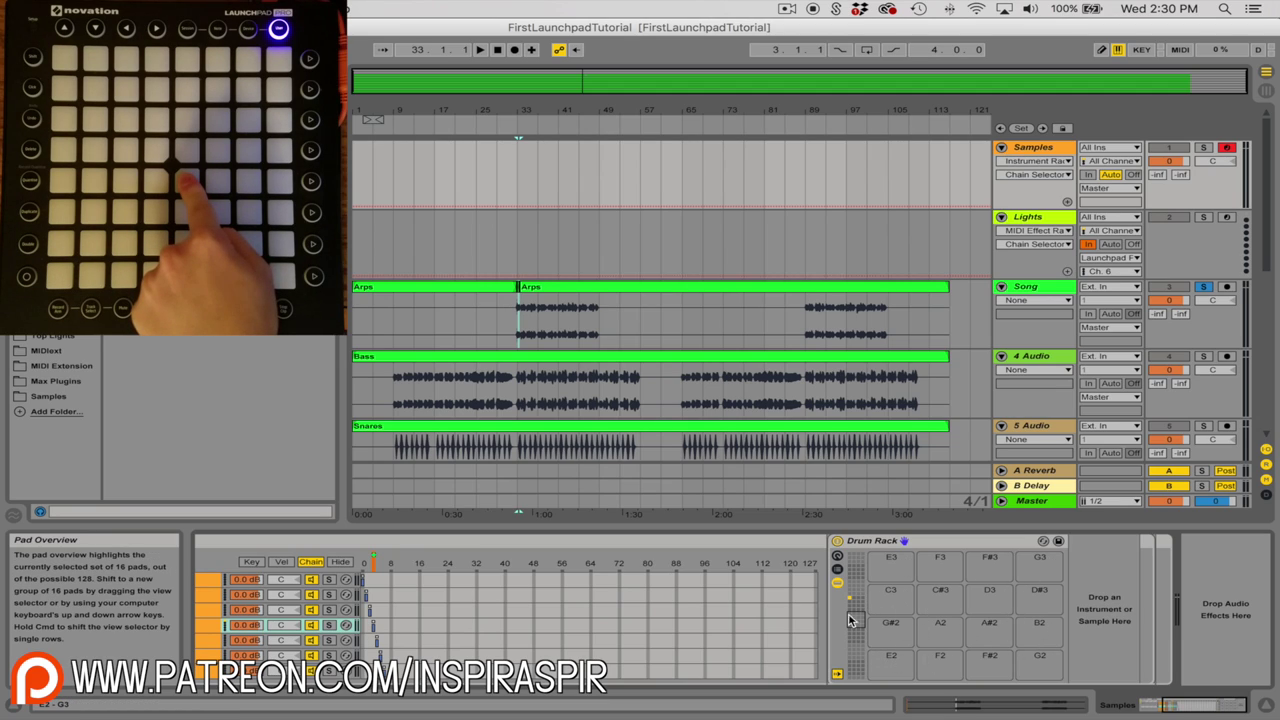
left_click_drag(857, 606, 857, 596)
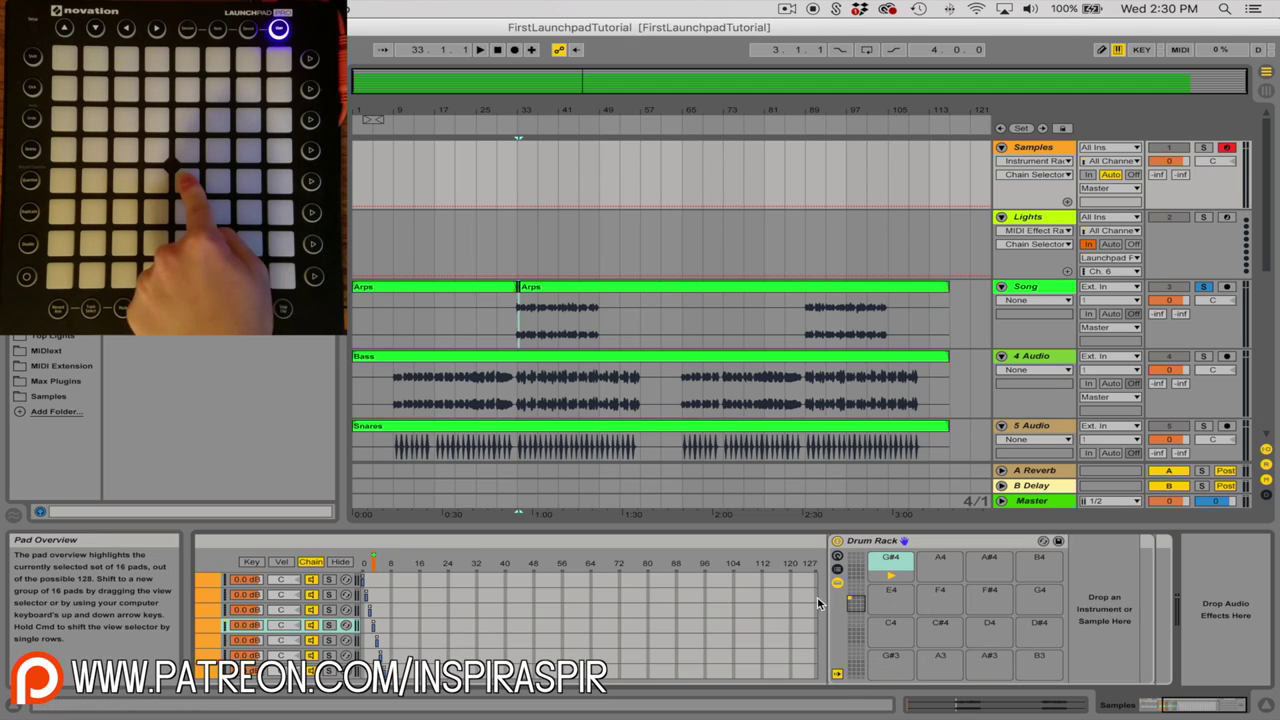
left_click(519, 290)
key("z")
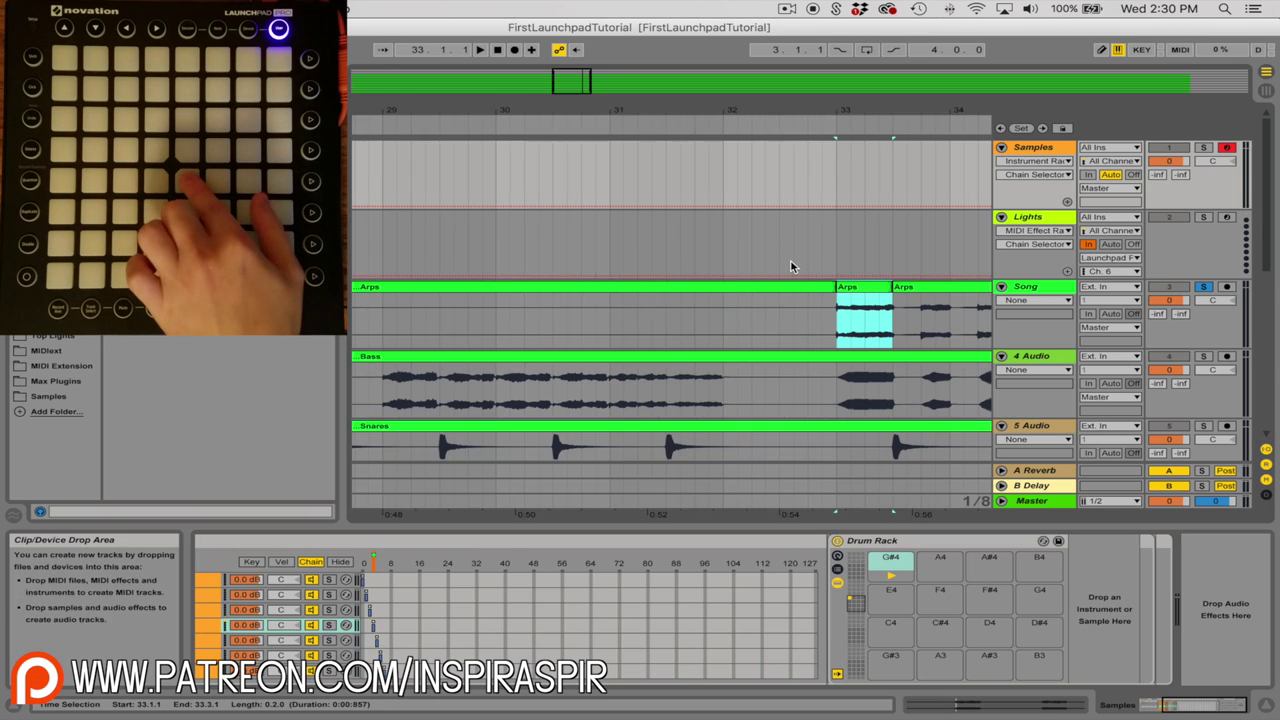
mouse_move(716, 290)
left_mouse_down()
mouse_move(846, 371)
mouse_move(888, 565)
left_mouse_up()
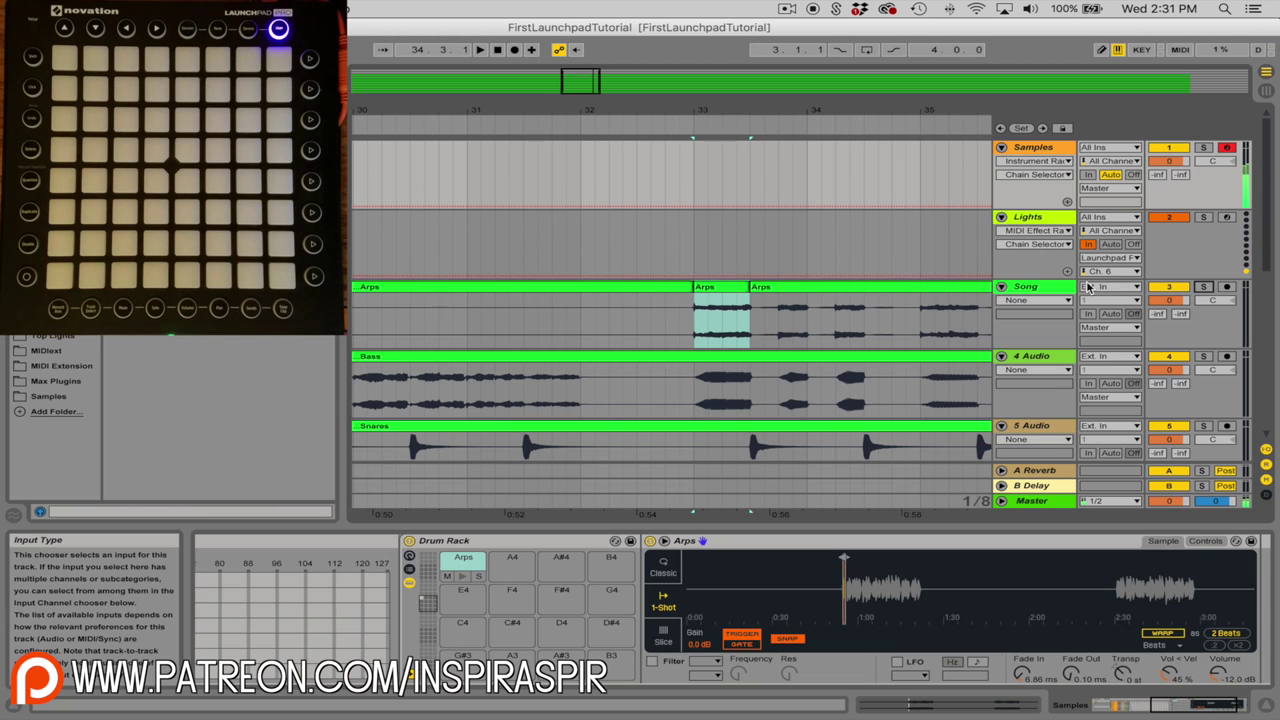
Step: Reset the Arps pad sample's Fade In to zero and switch off SNAP on its waveform
left_click(1030, 200)
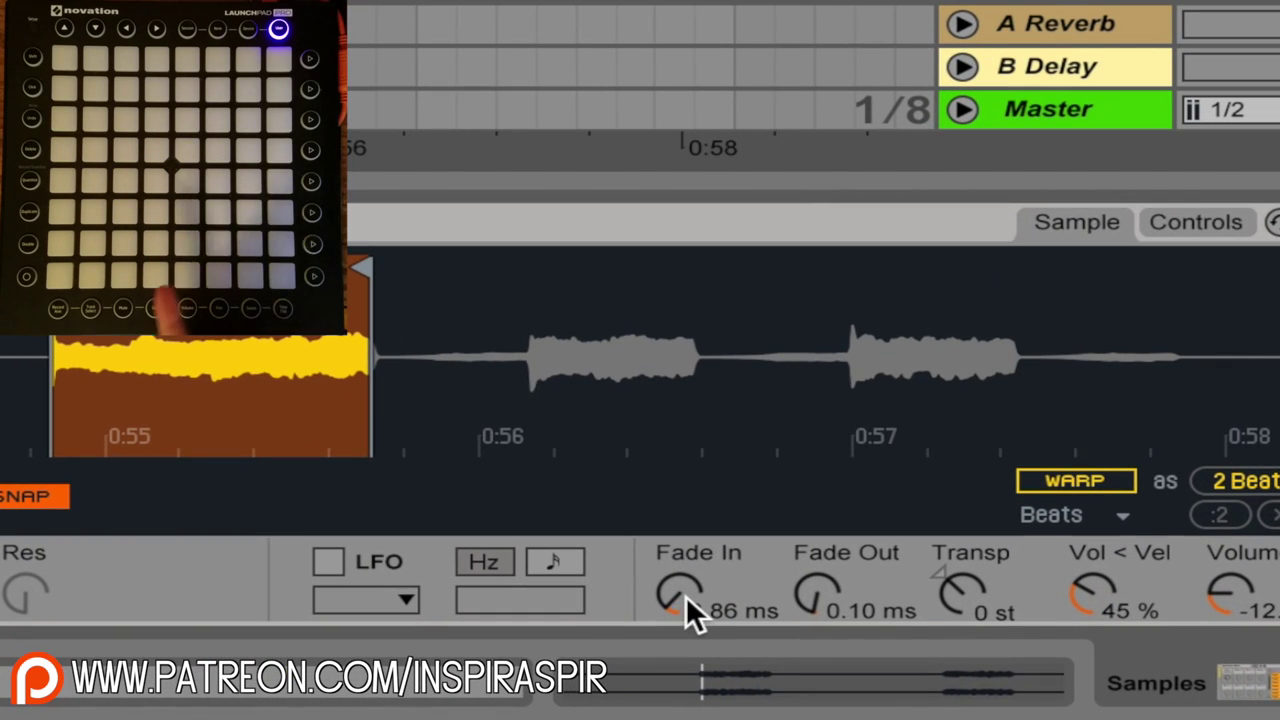
left_click_drag(680, 595, 680, 660)
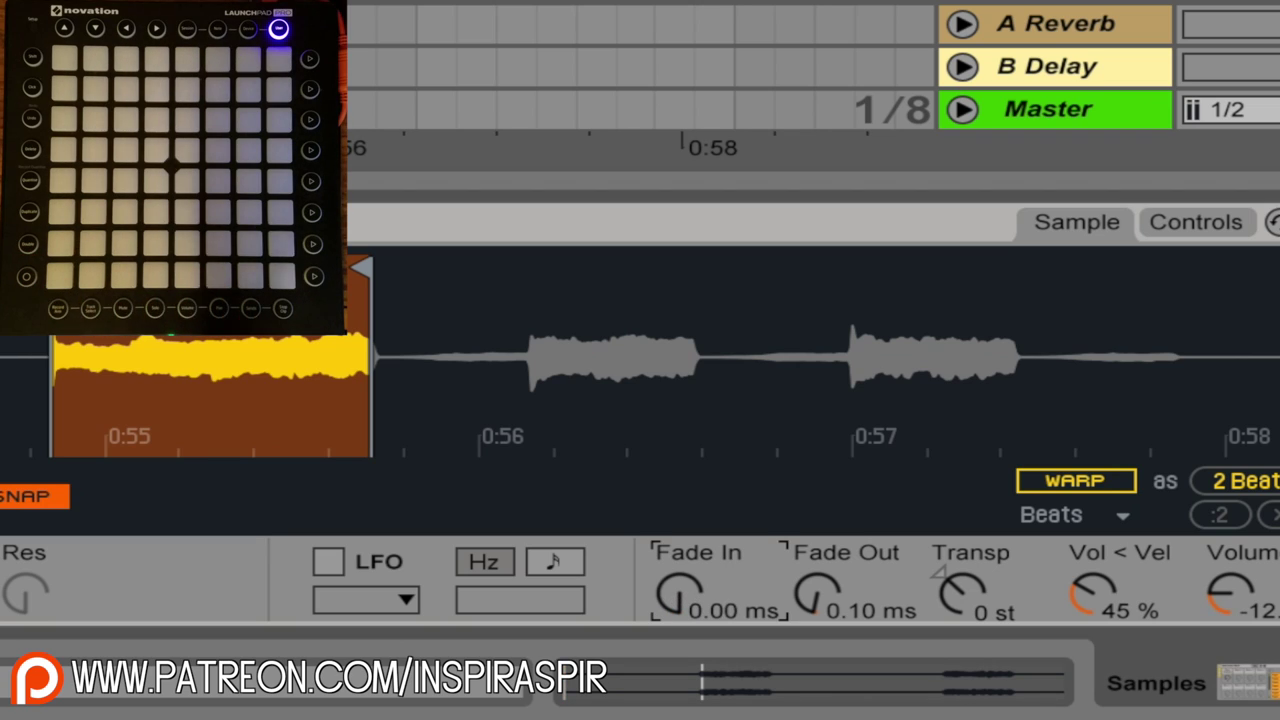
left_click_drag(680, 595, 680, 590)
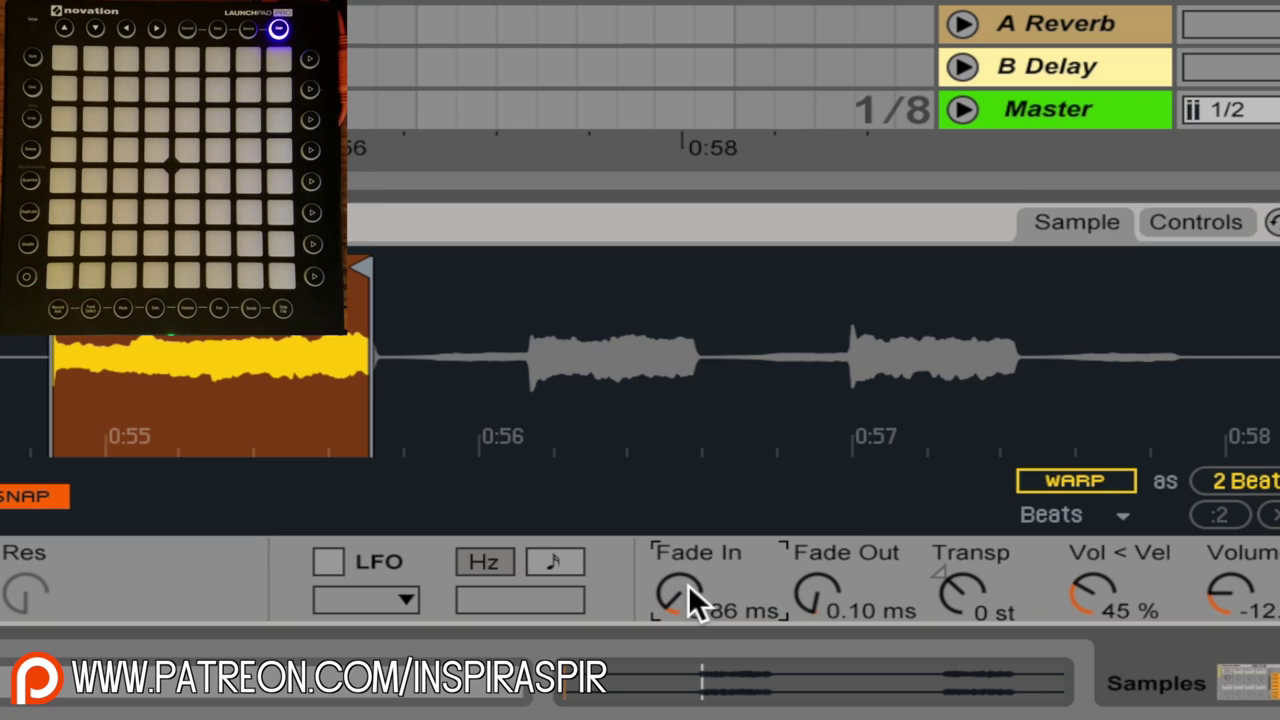
left_click(688, 584)
key("Delete")
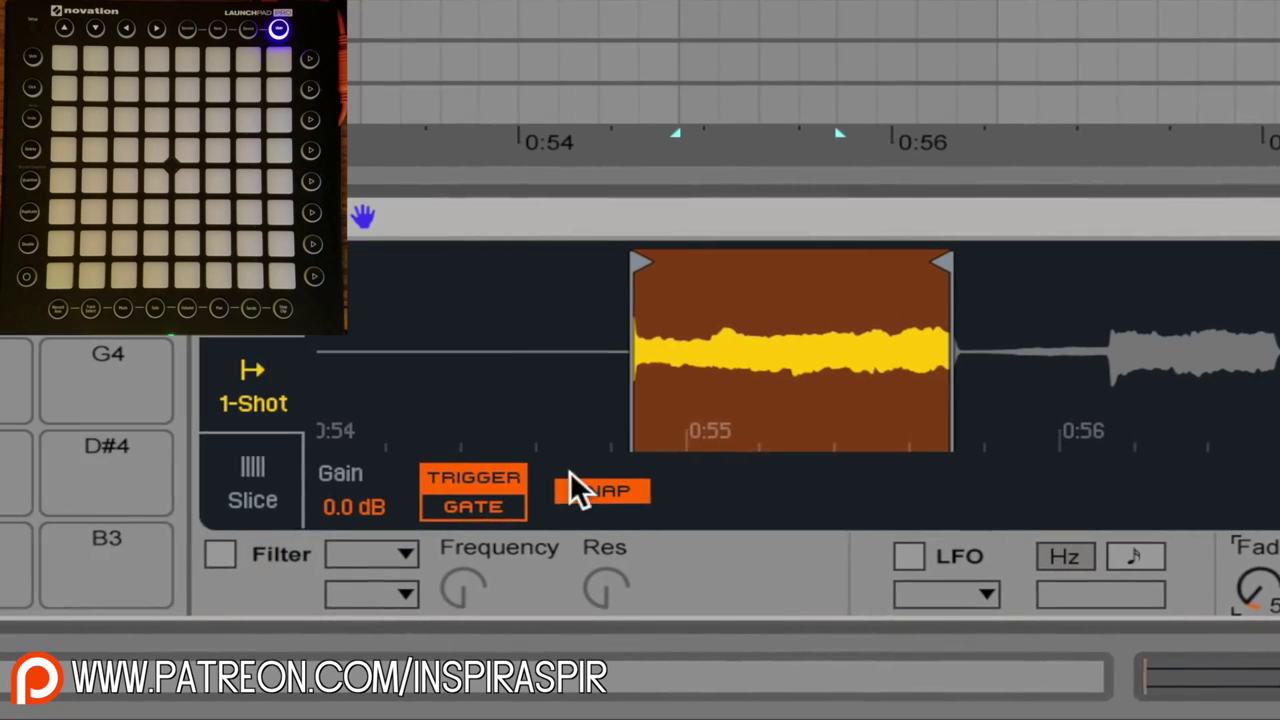
left_click(653, 497)
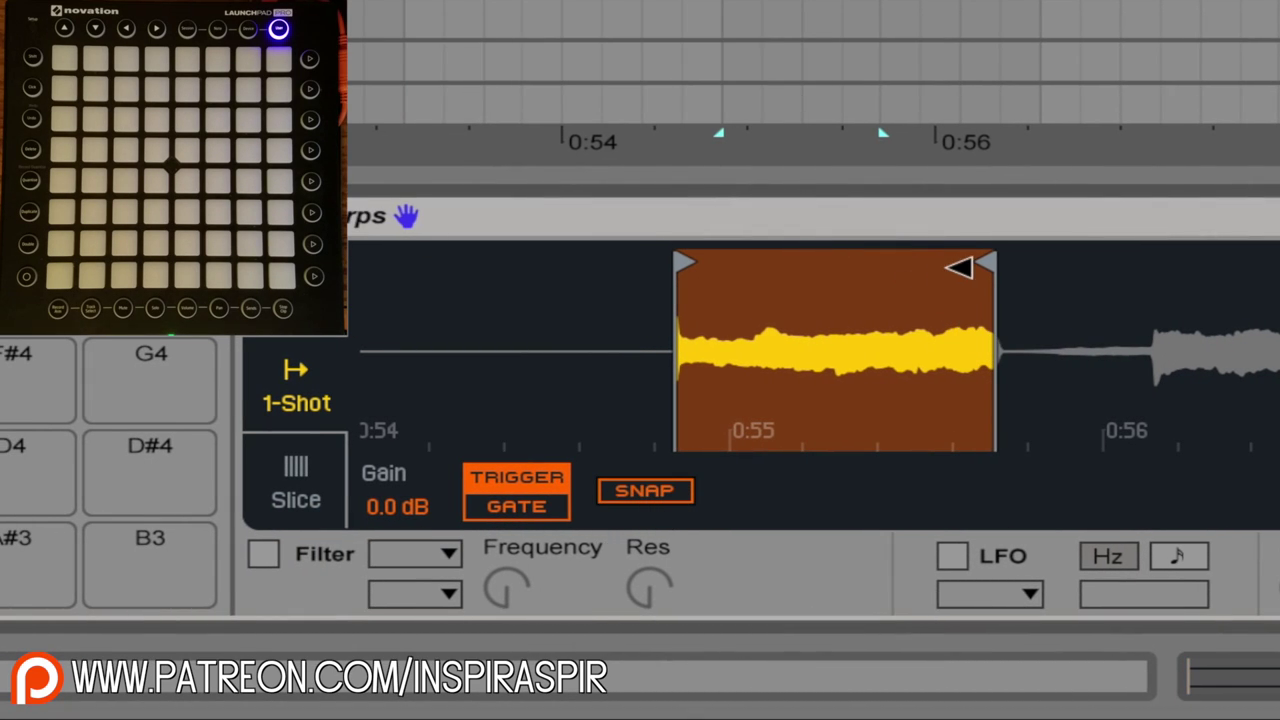
scroll(975, 330, "up", 5)
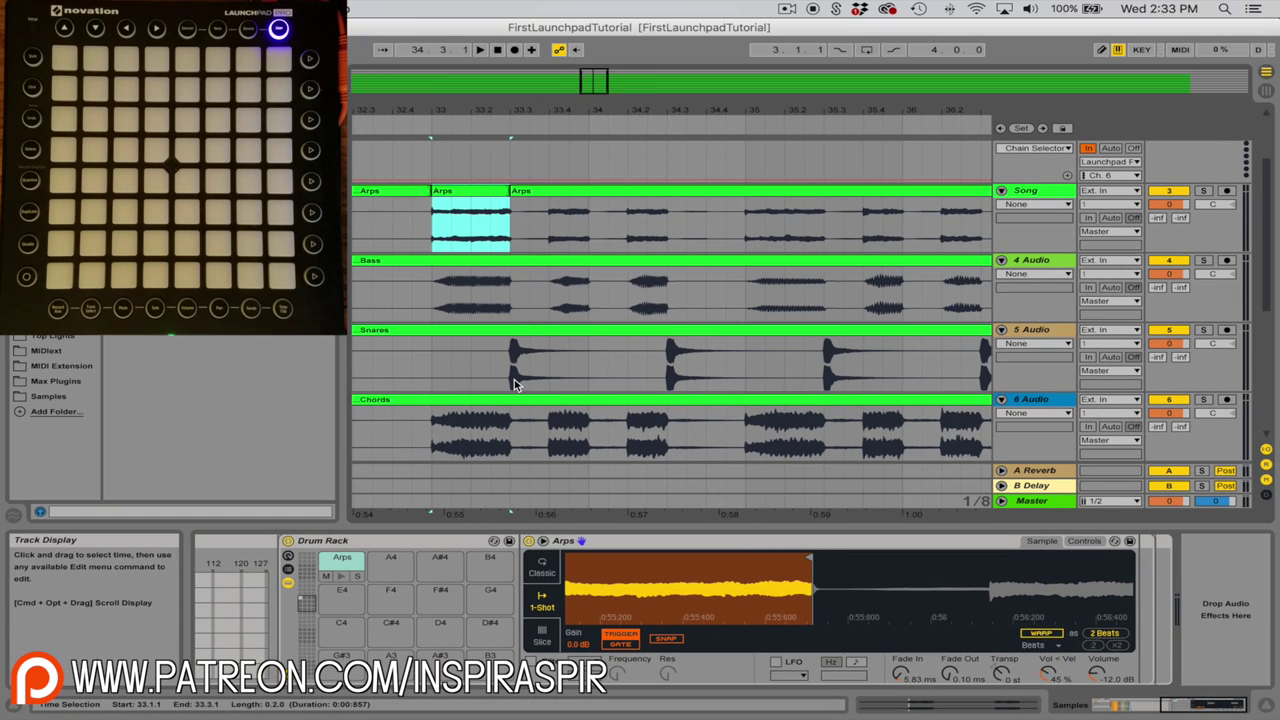
Step: Split the Snares clip at 33.3.1 and 34.3 to isolate one snare hit
left_click(508, 368)
right_click(509, 352)
left_click(552, 386)
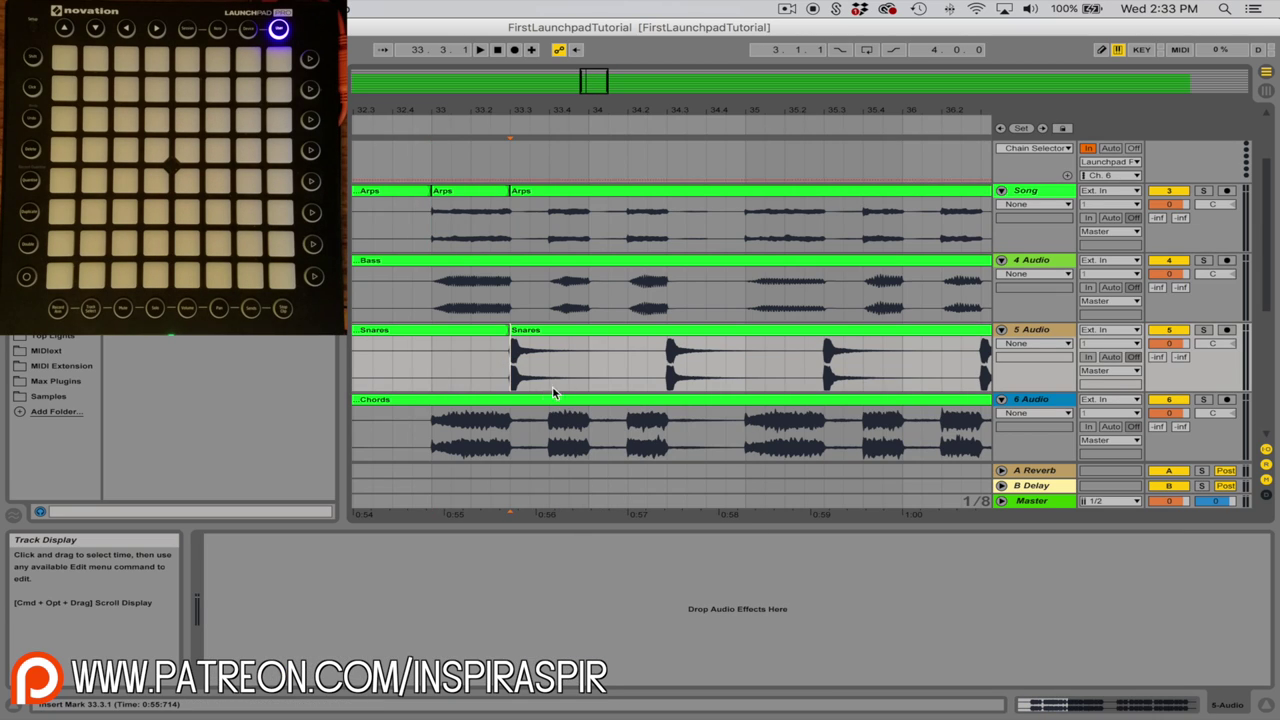
right_click(666, 360)
left_click(700, 400)
Step: Load the isolated snare hit onto Drum Rack pad C1 of the Samples track
scroll(1030, 200, "up", 3)
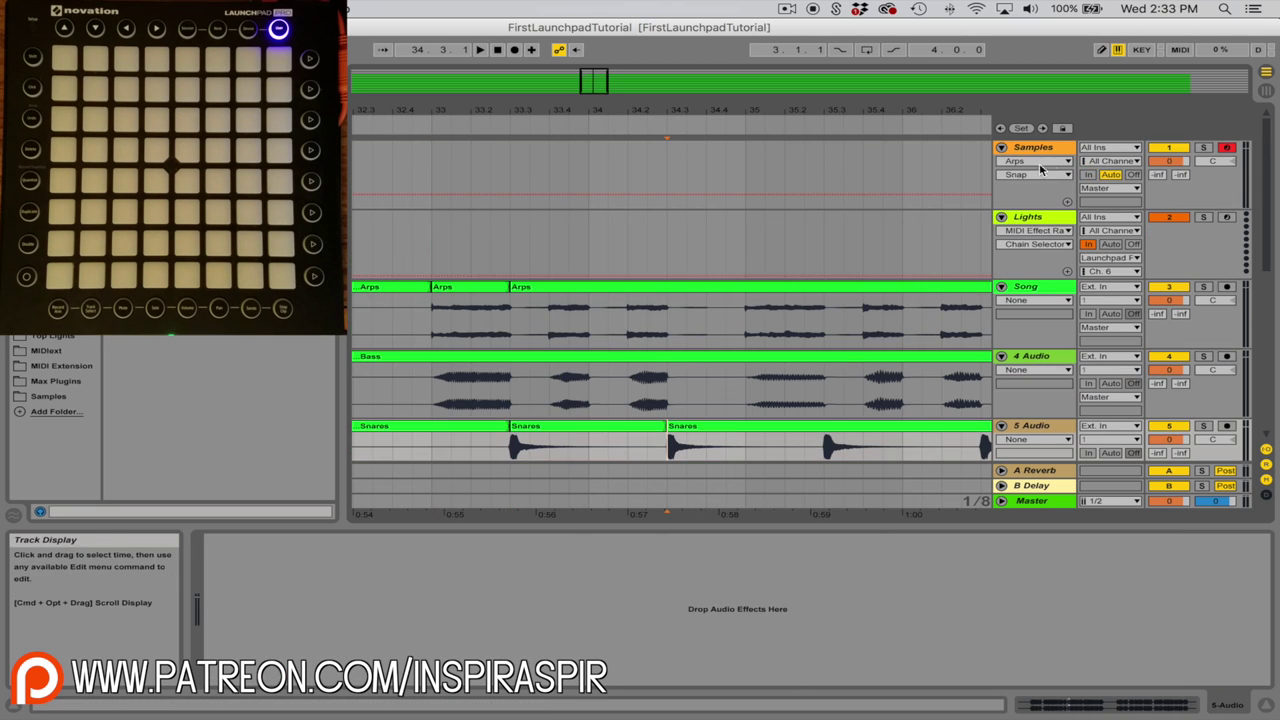
left_click(1048, 152)
scroll(700, 300, "down", 3)
left_click(288, 569)
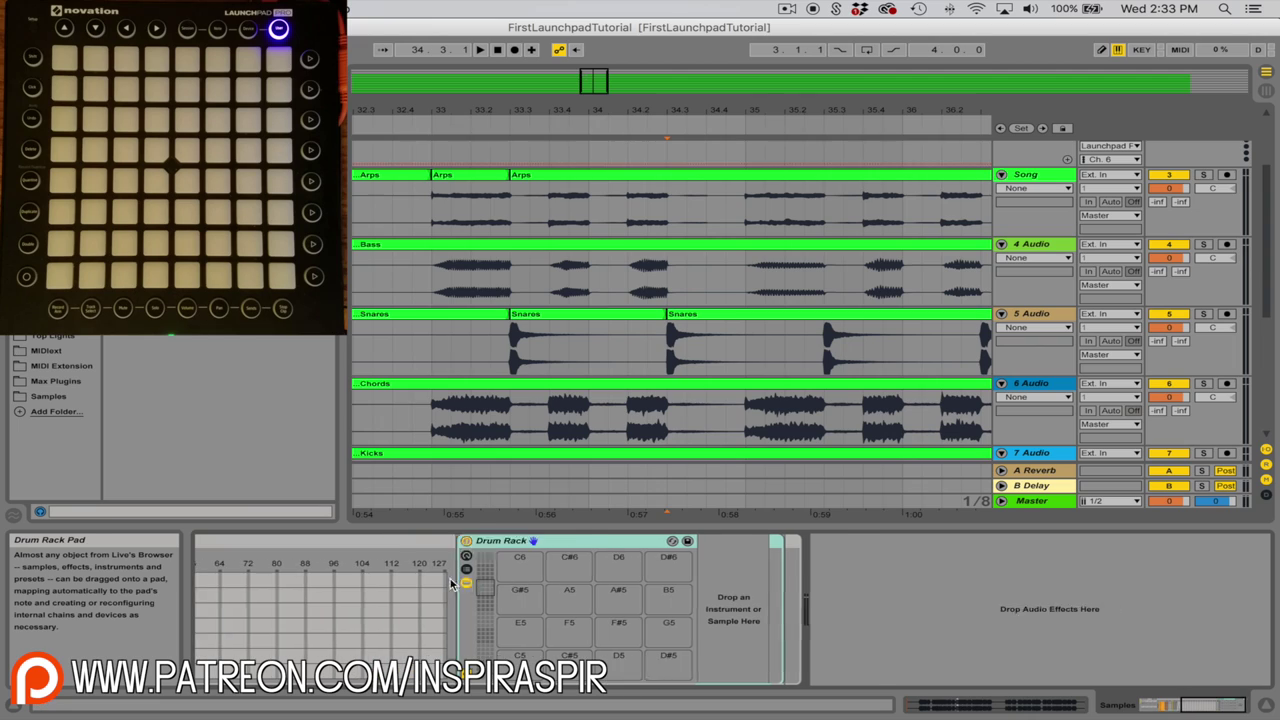
left_click(246, 582)
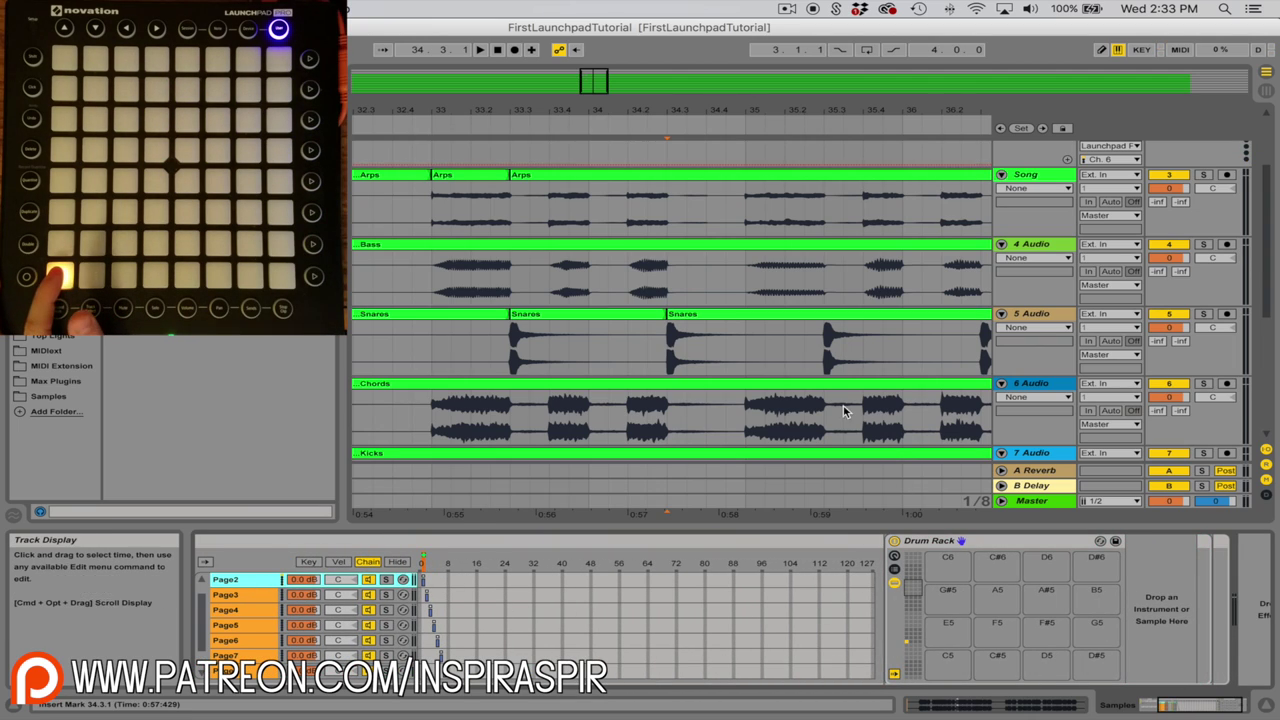
left_click_drag(555, 320, 950, 660)
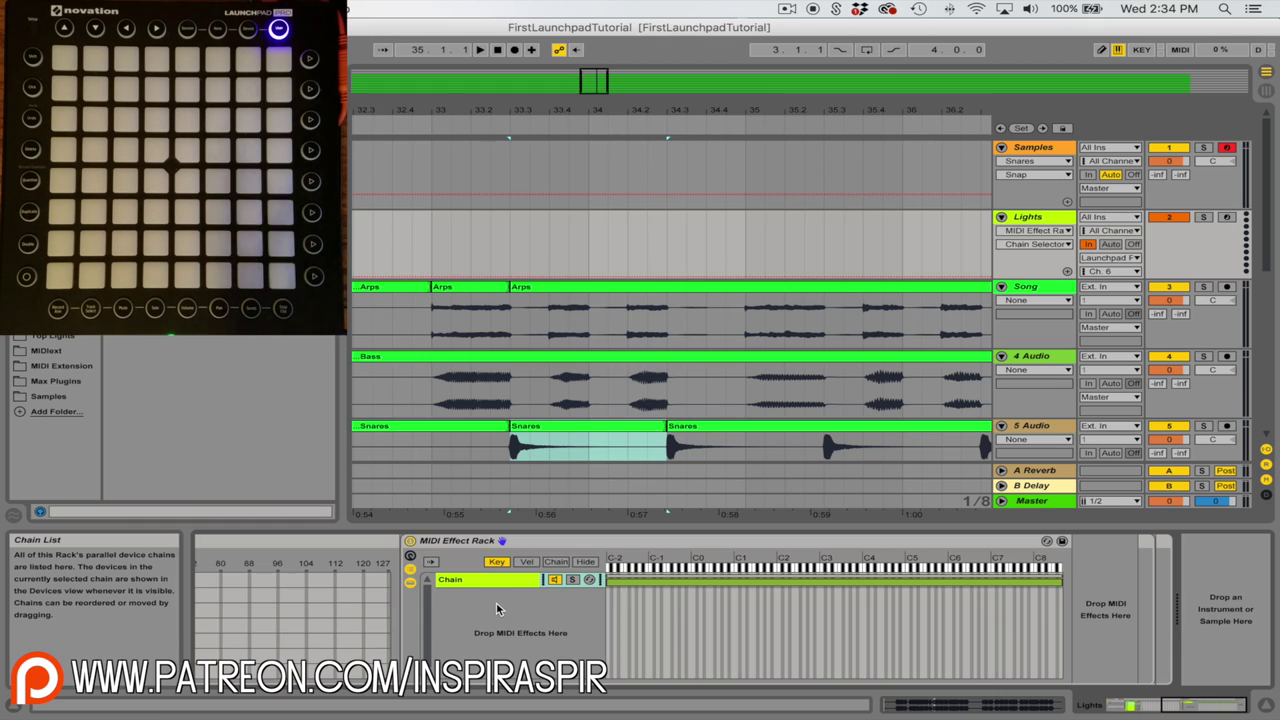
Step: Select the Lights MIDI Effect Rack chain and zoom the arrangement out to the whole song
left_click(502, 588)
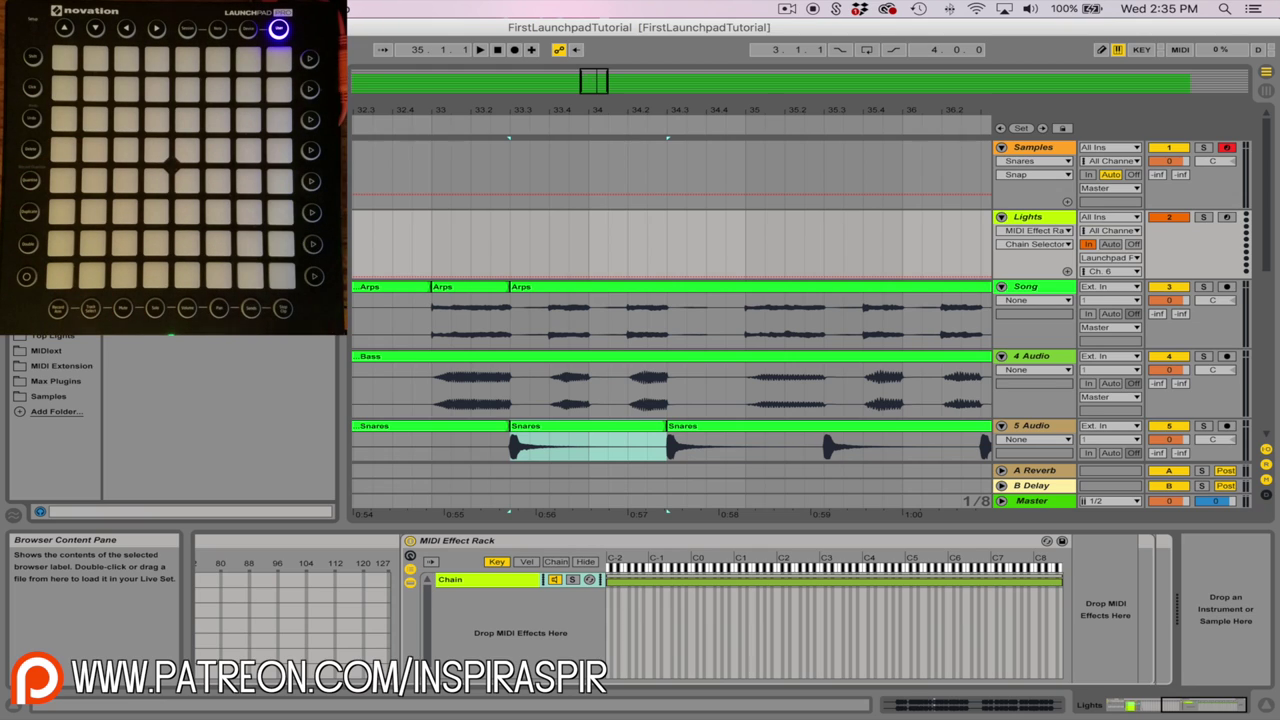
key("x")
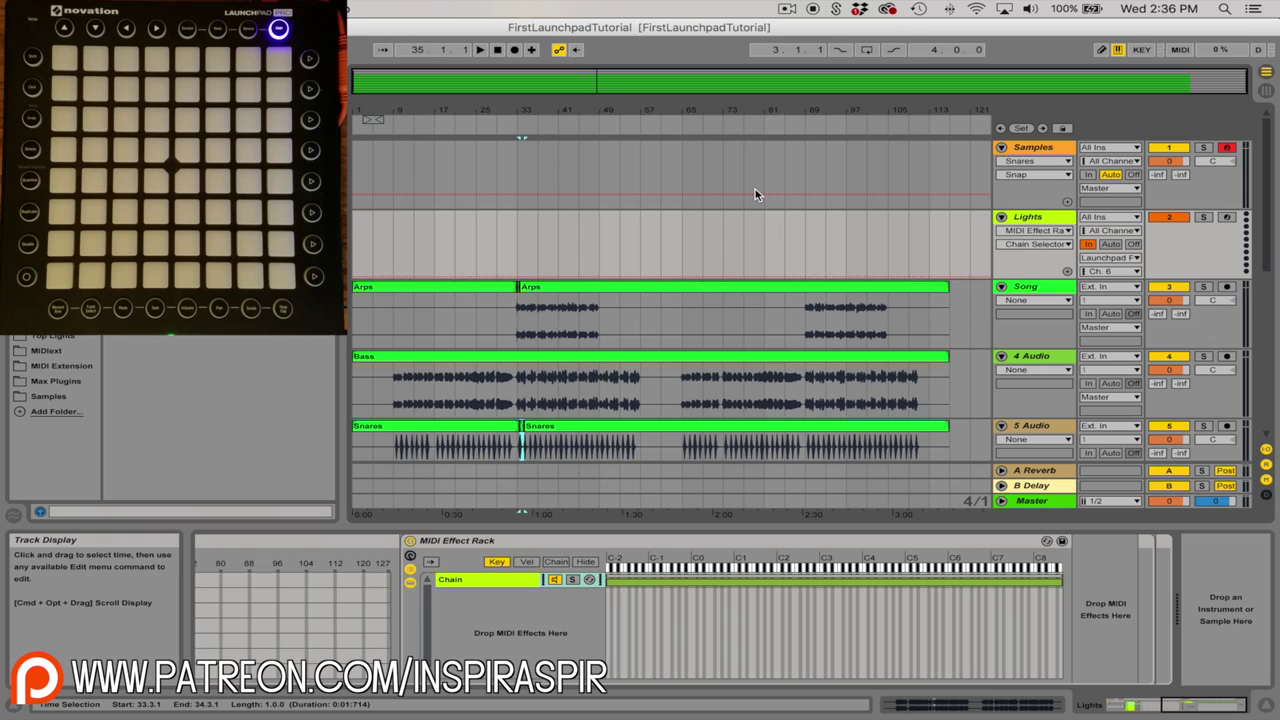
Step: Record a Launchpad pad performance onto the Samples track from bar 1
left_click(355, 165)
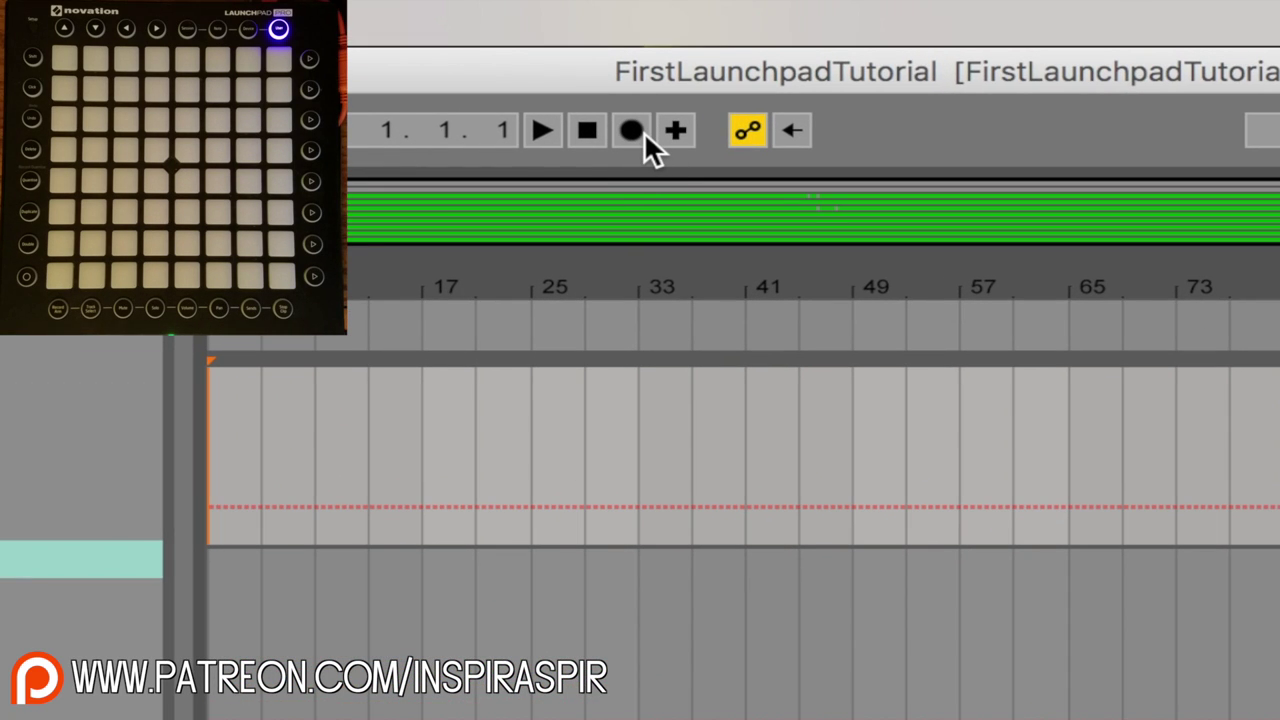
left_click(634, 130)
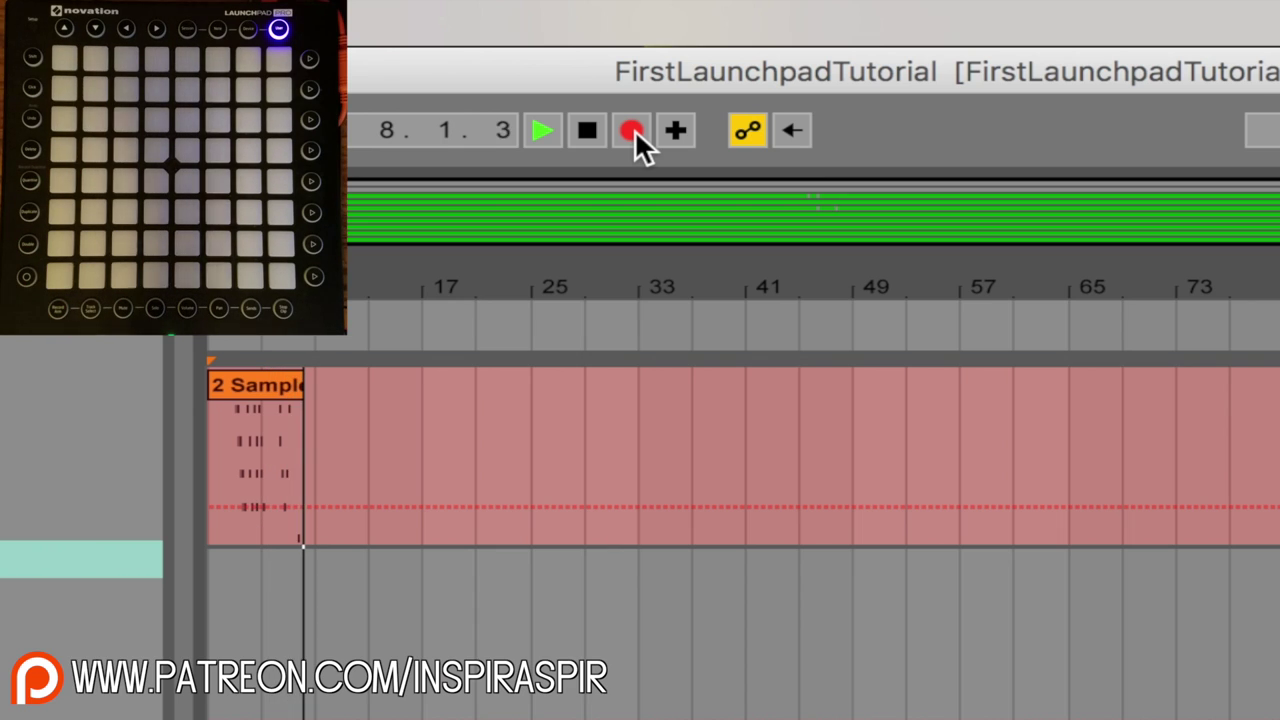
key("space")
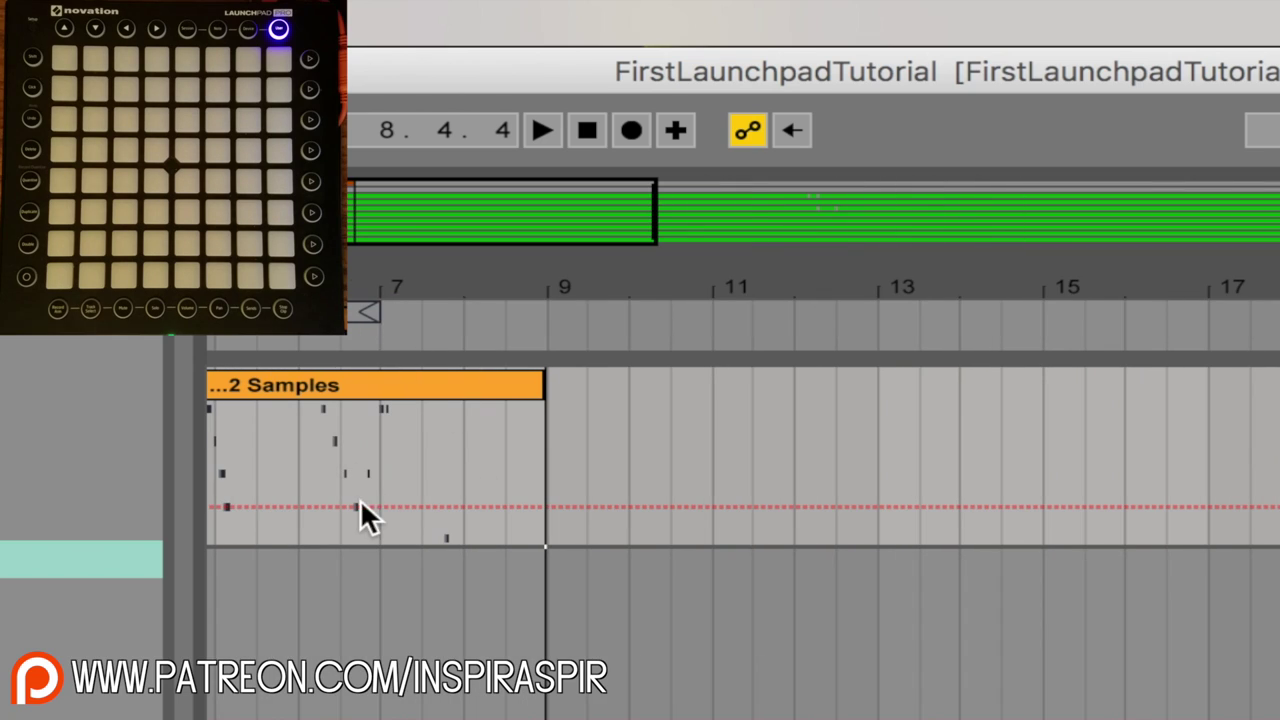
Step: Play back the recording from around bar 6 and select the new 2 Samples clip
left_click(485, 446)
key("space")
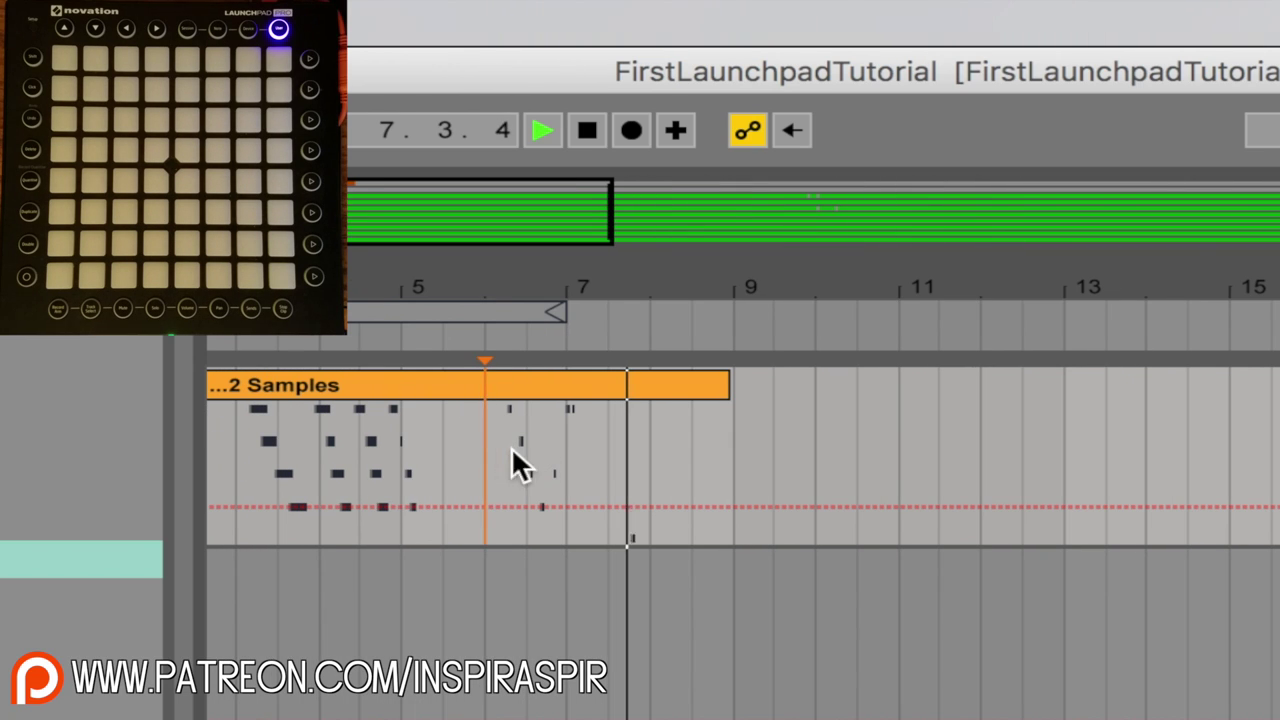
key("space")
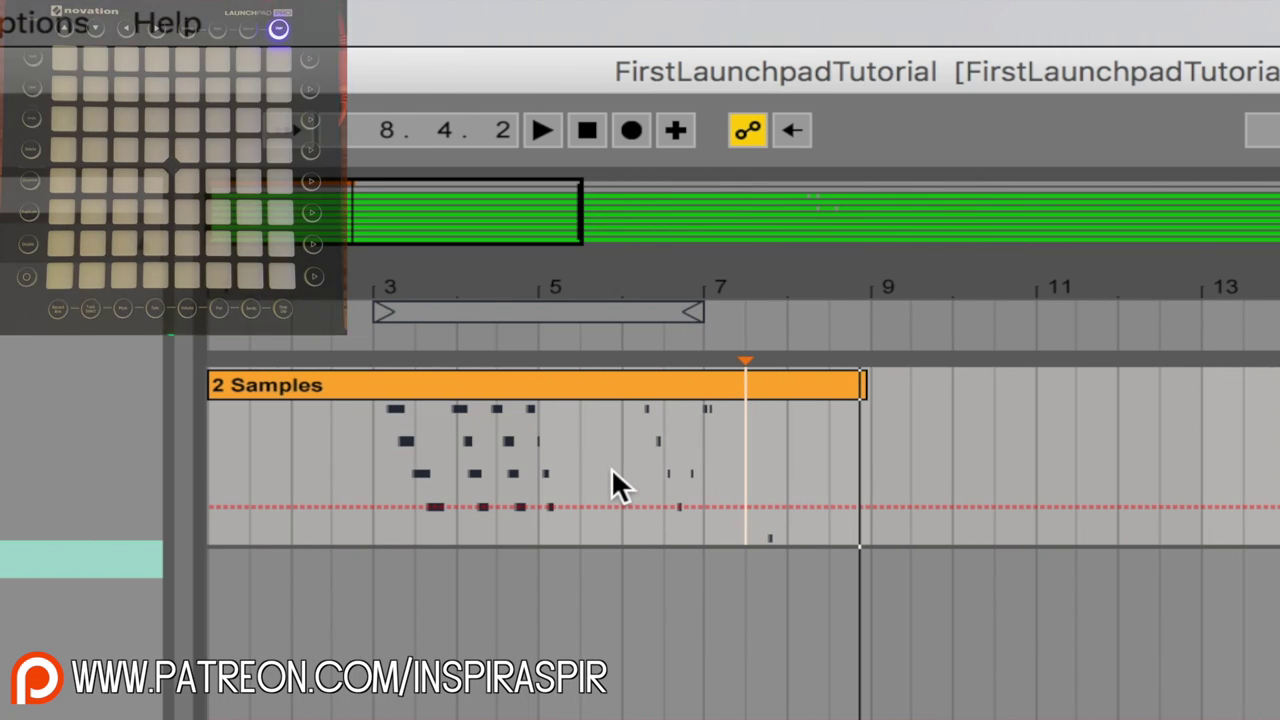
left_click(262, 425)
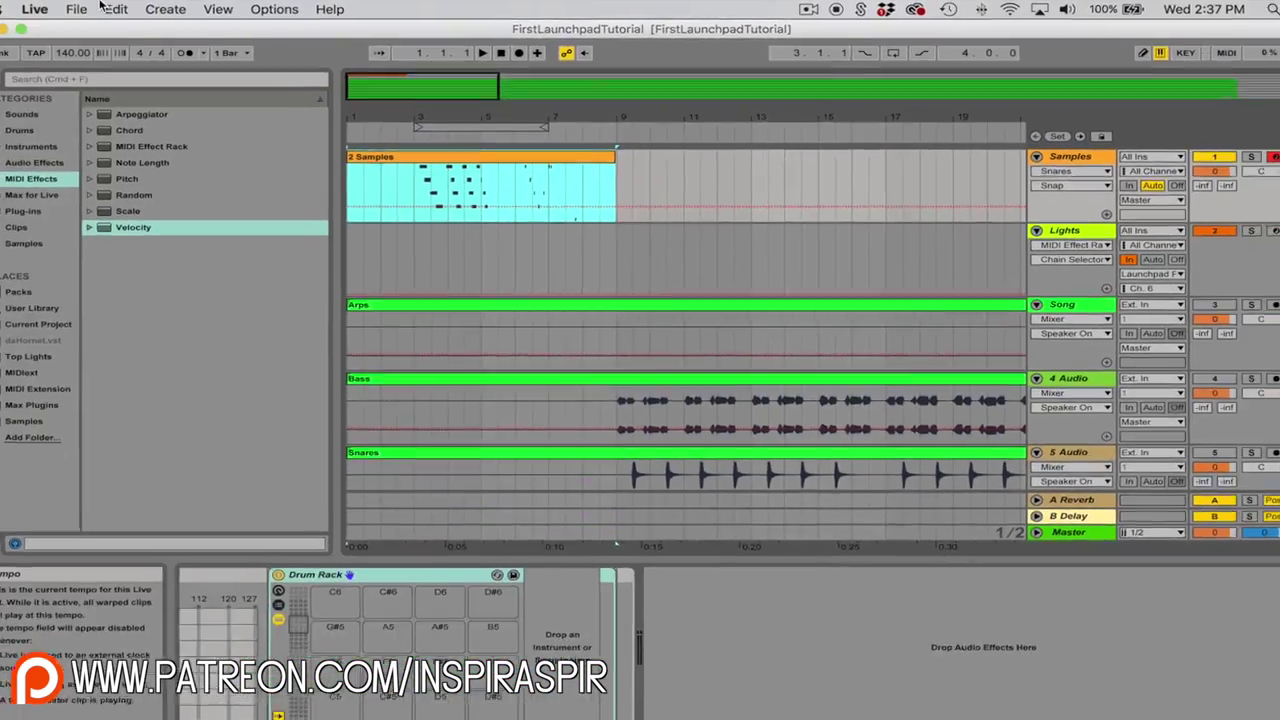
left_click(77, 10)
left_click(179, 230)
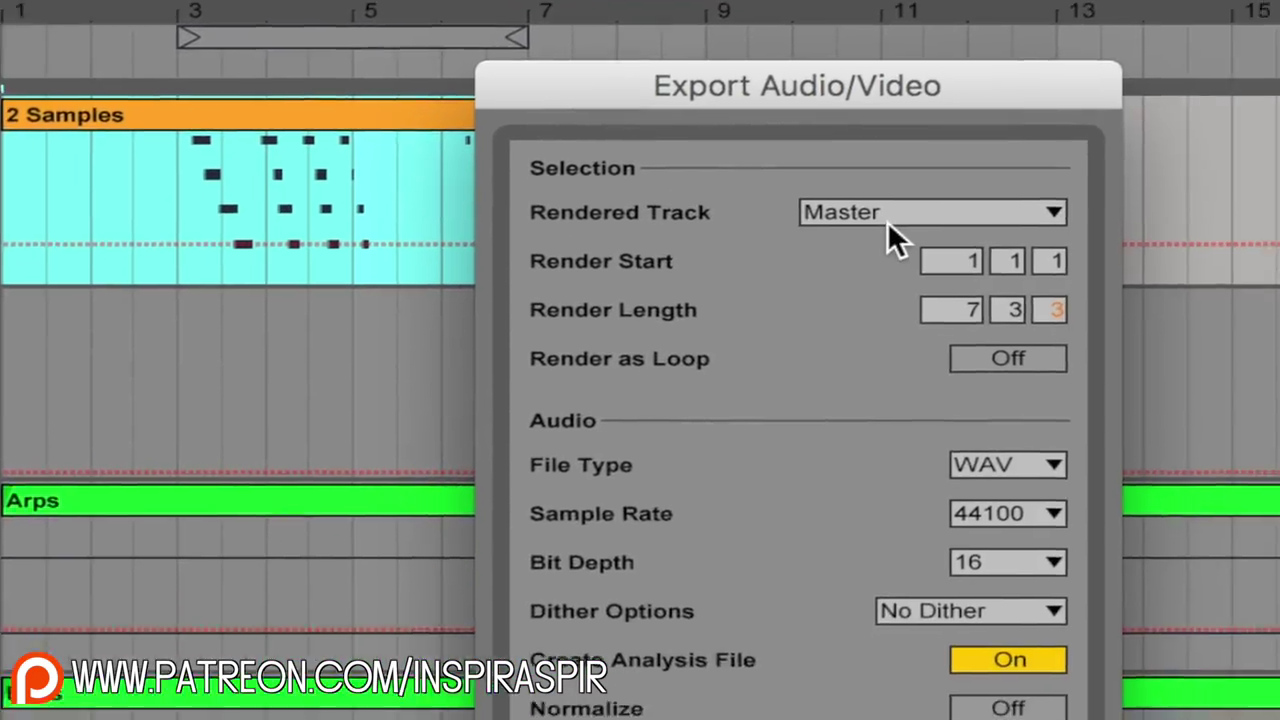
left_click(733, 168)
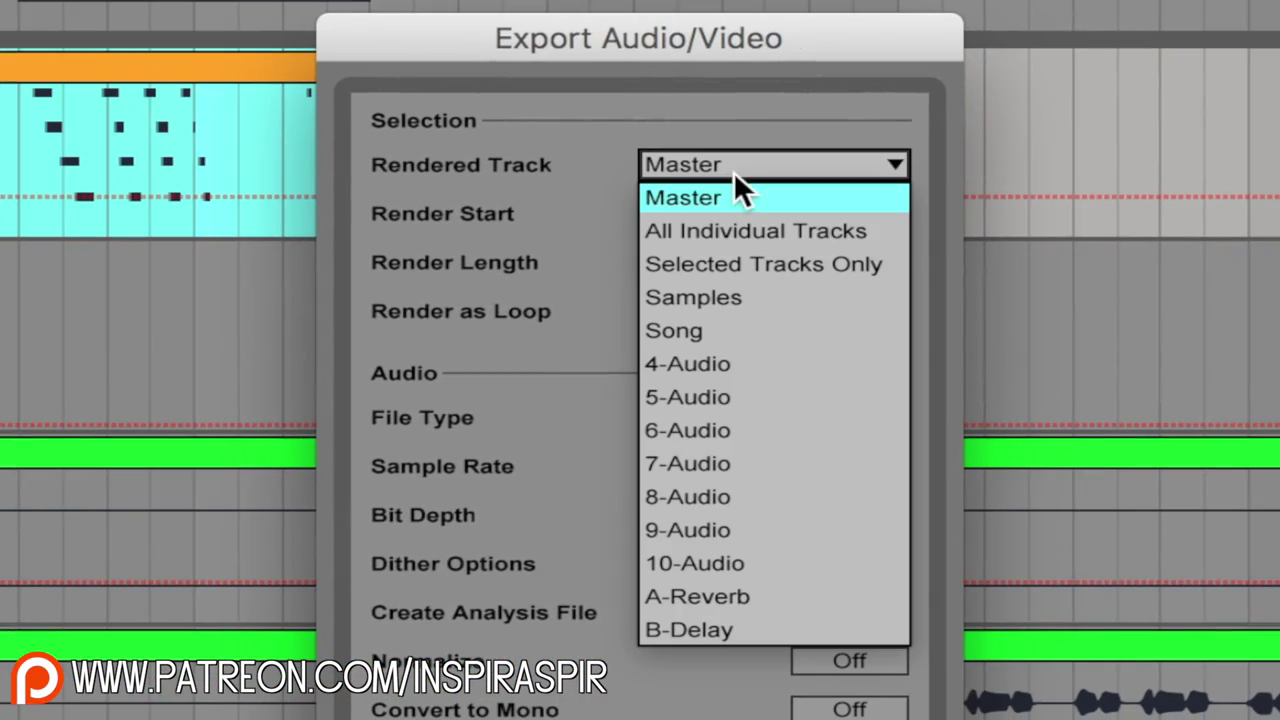
left_click(733, 298)
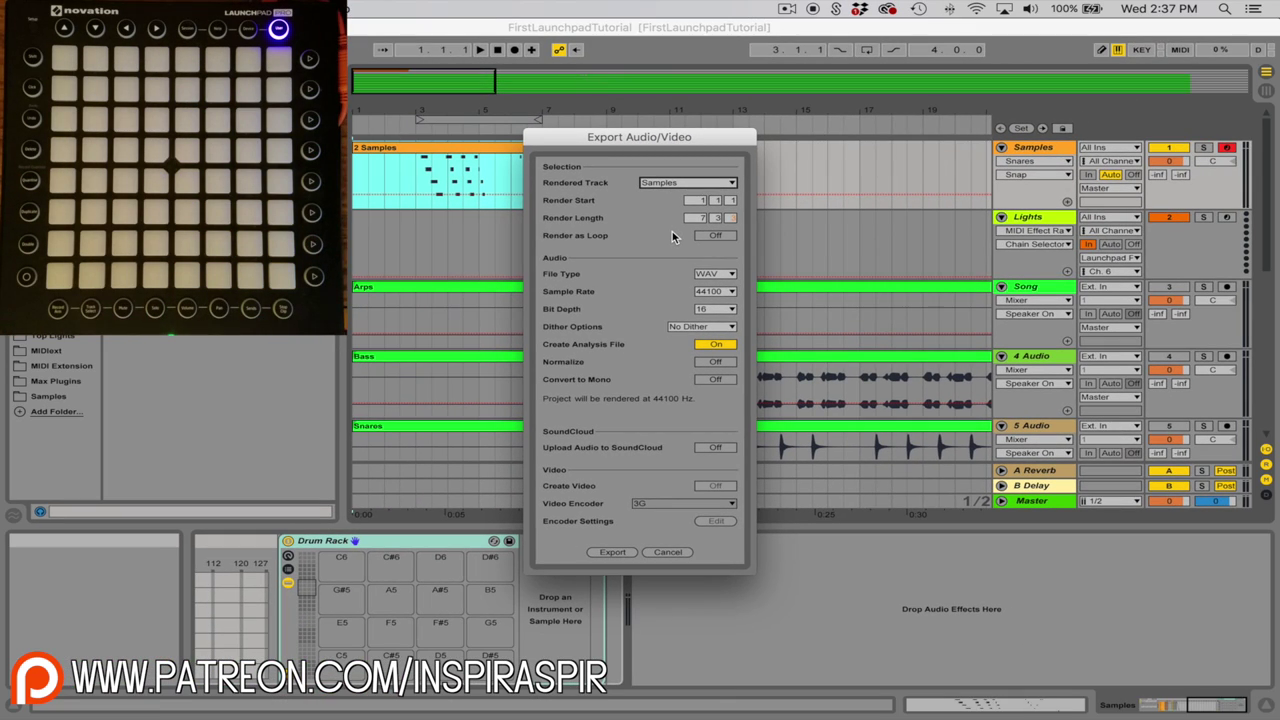
left_click(684, 553)
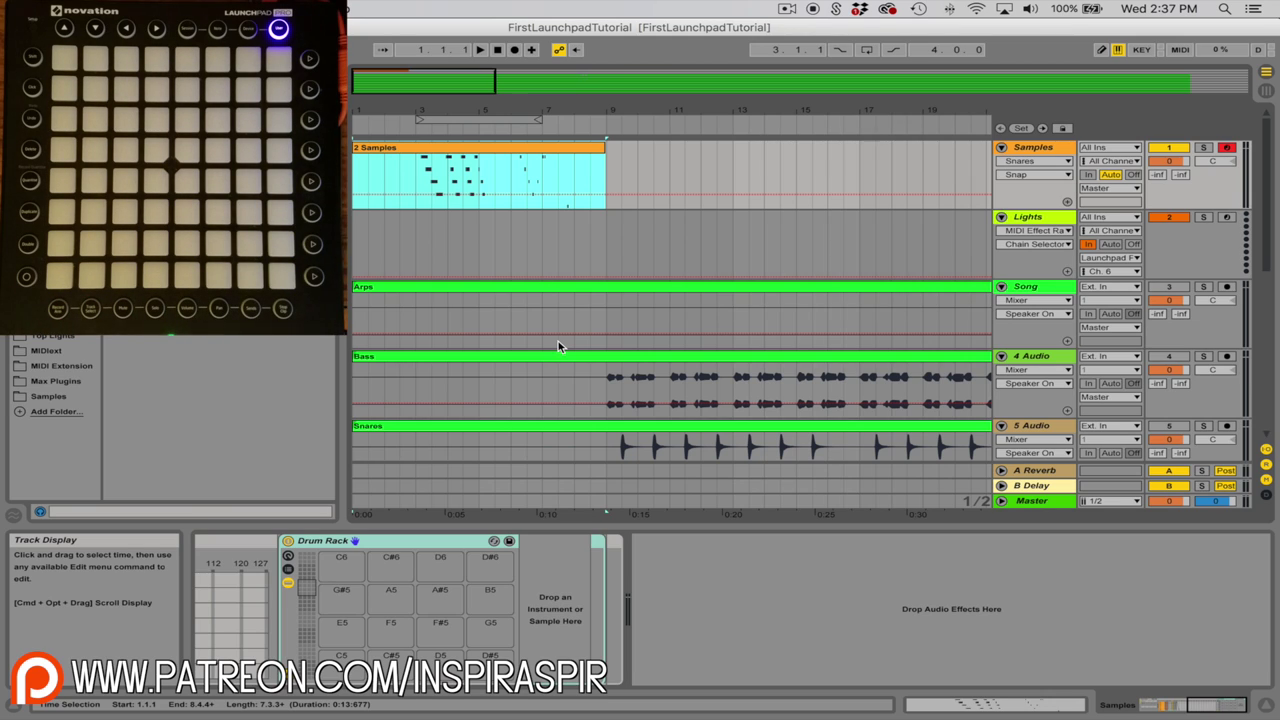
Step: Zoom out using the overview bar, then double-click it to fit the entire arrangement
left_click_drag(668, 92, 670, 90)
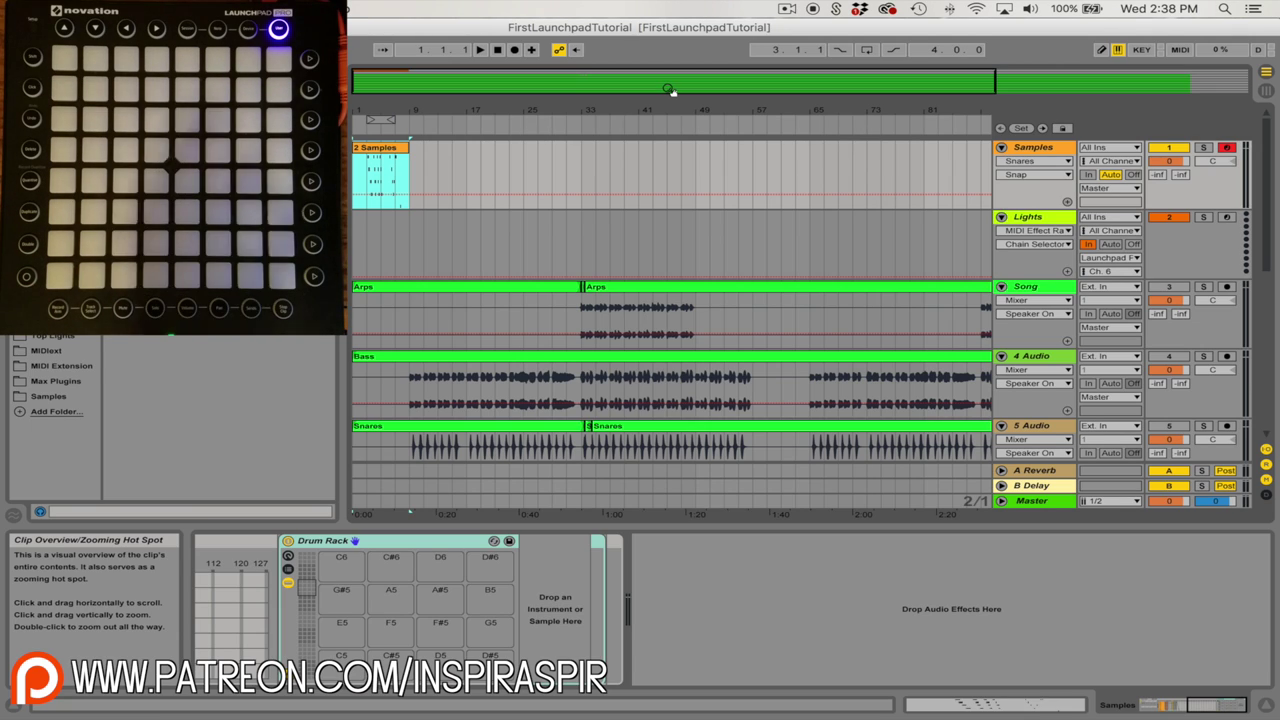
double_click(670, 90)
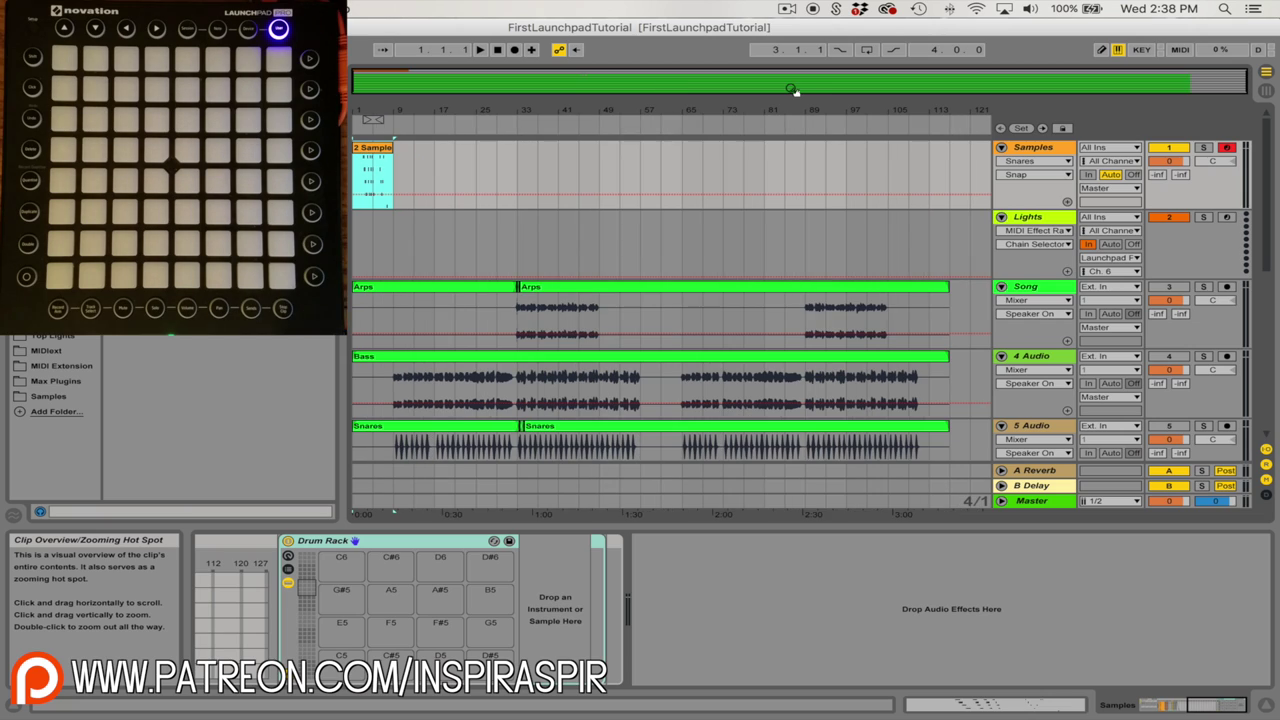